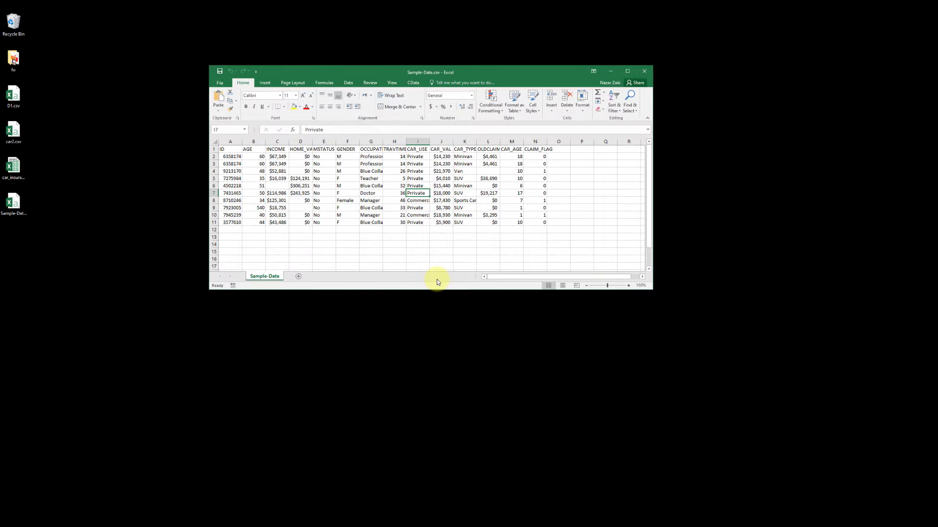
Step: Switch from the spreadsheet to Weka and launch the Explorer application
click(439, 516)
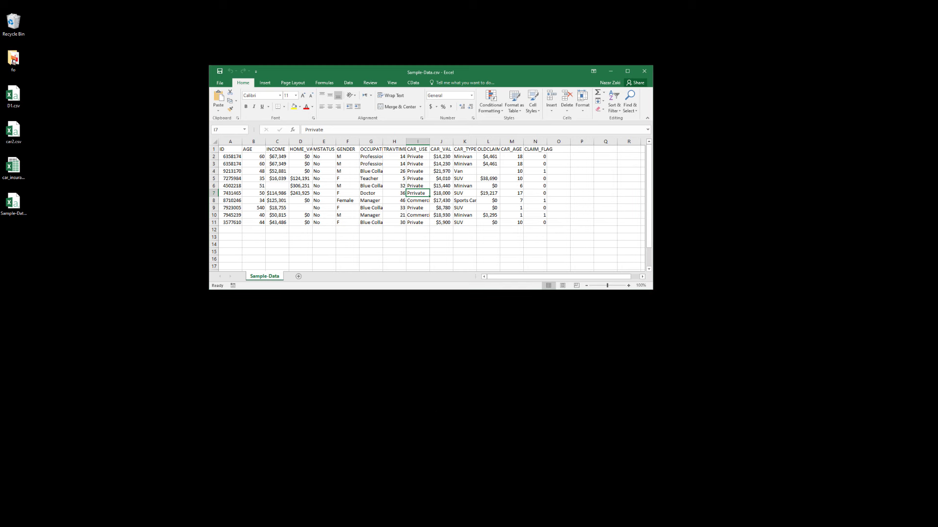
click(398, 496)
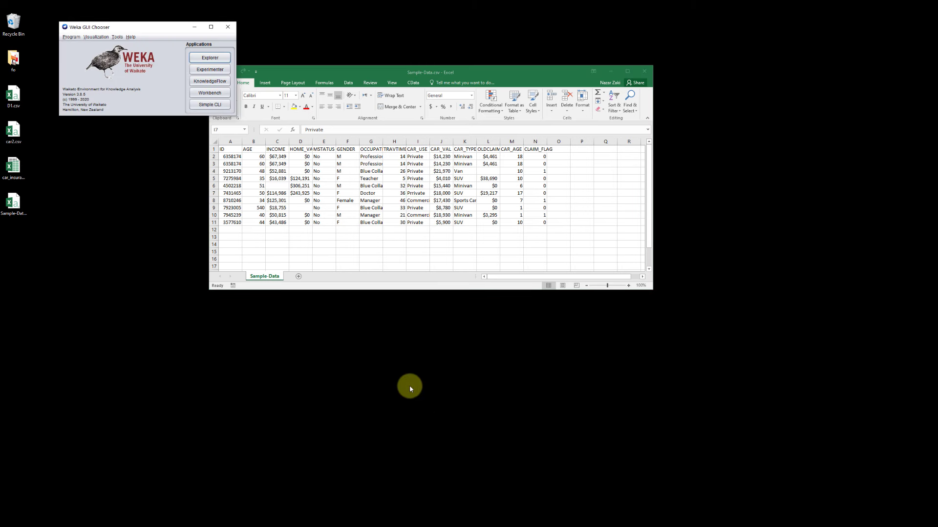
click(220, 63)
click(464, 508)
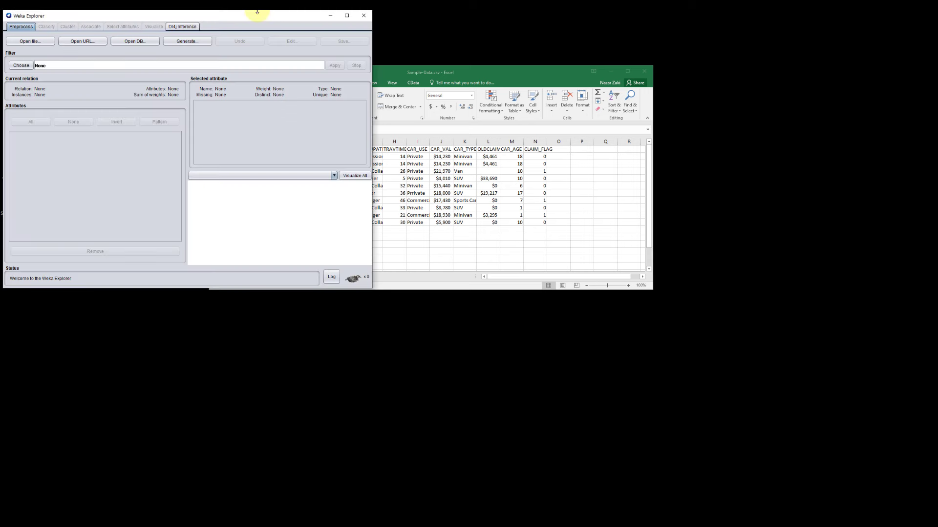
Step: Move the Weka Explorer window toward the middle of the desktop and enlarge it in width and height
drag(255, 21, 322, 163)
drag(439, 244, 584, 253)
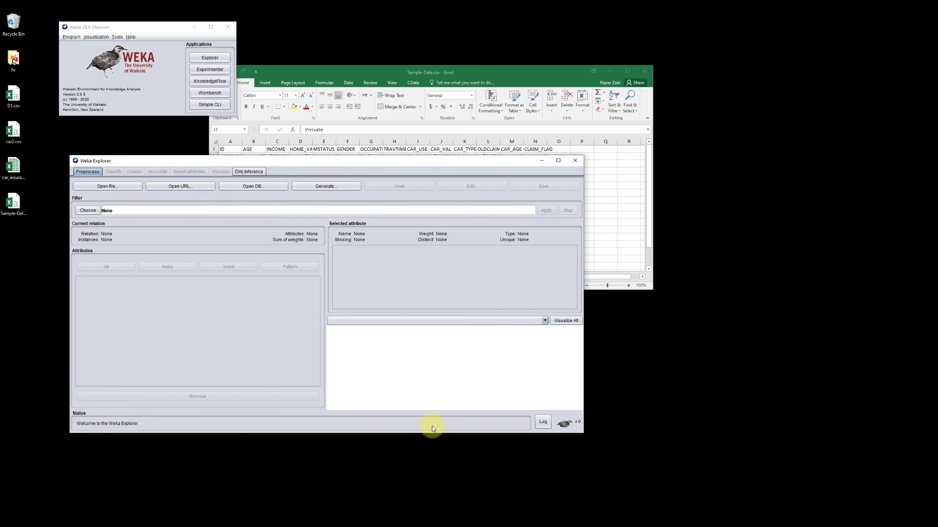
drag(411, 434, 411, 472)
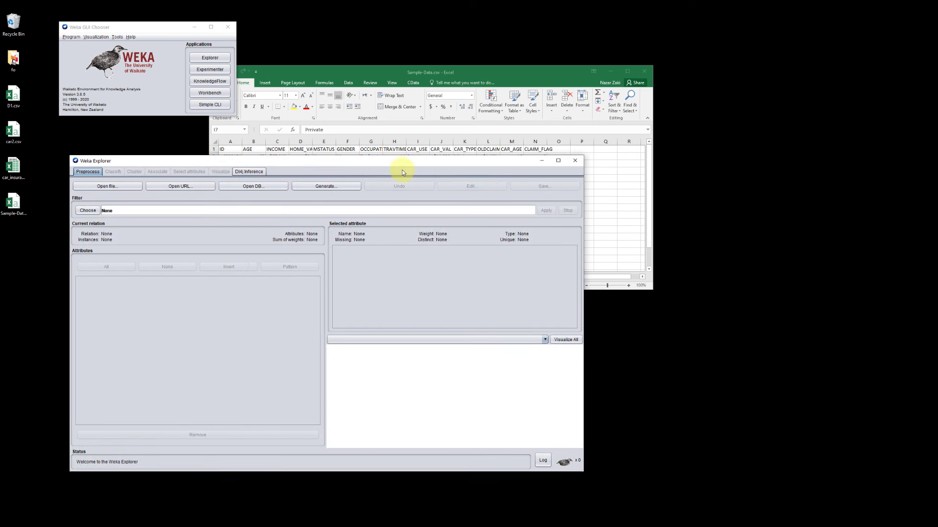
drag(411, 164, 476, 153)
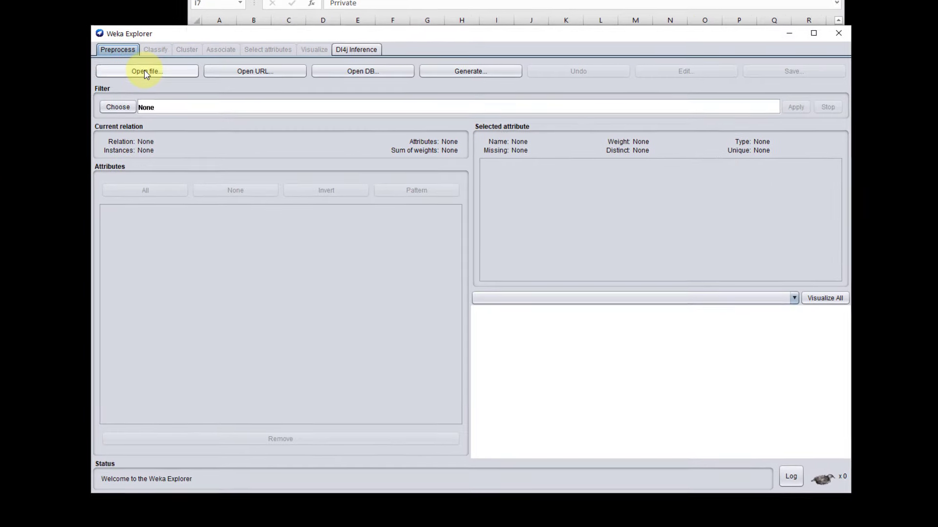
Step: Load Sample-Data.csv from the Desktop folder, using the CSV data files (*.csv) file type
click(177, 179)
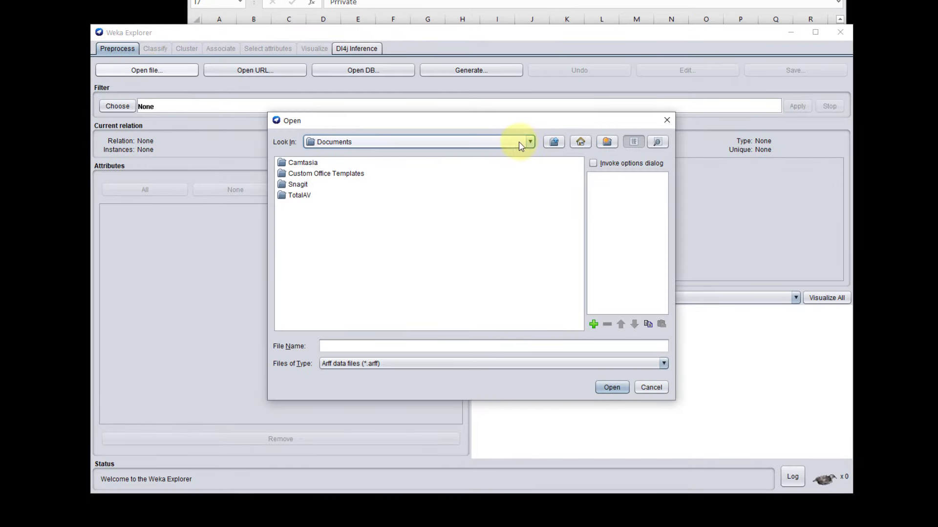
click(580, 142)
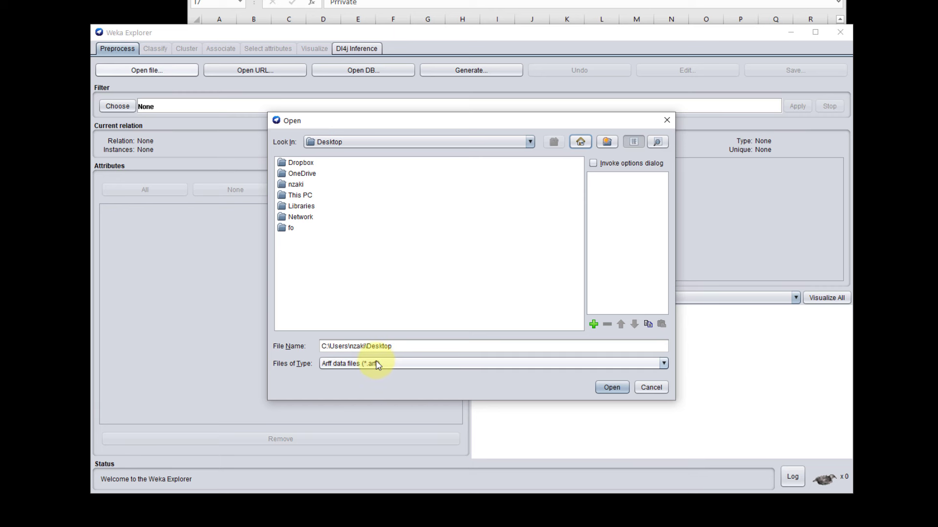
click(663, 364)
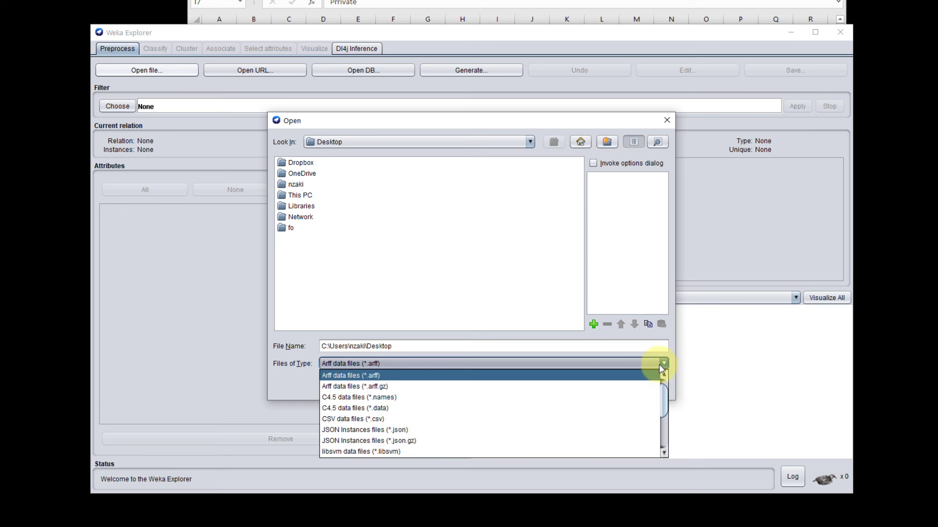
click(373, 420)
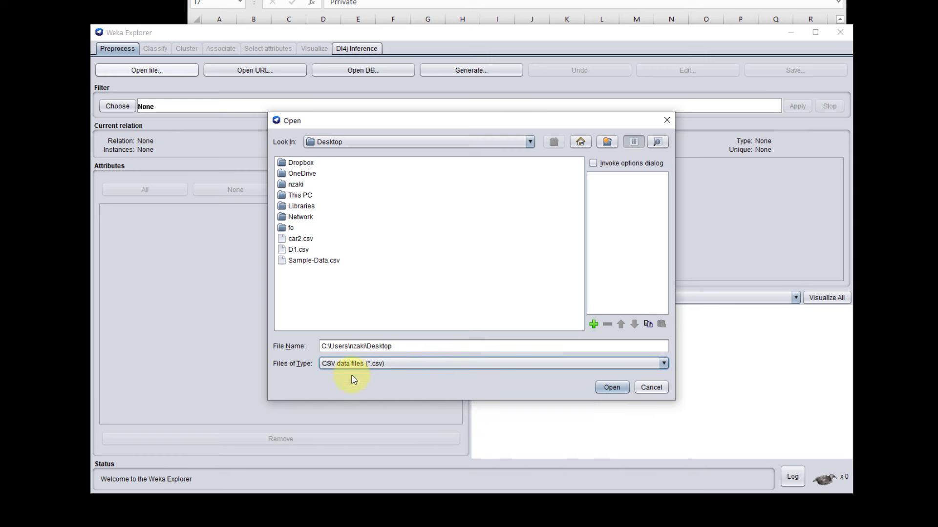
click(306, 264)
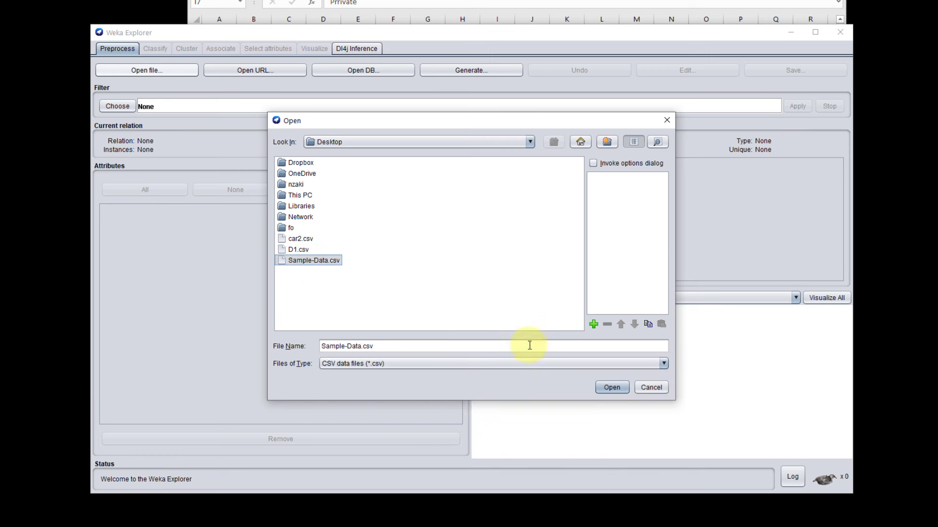
click(620, 387)
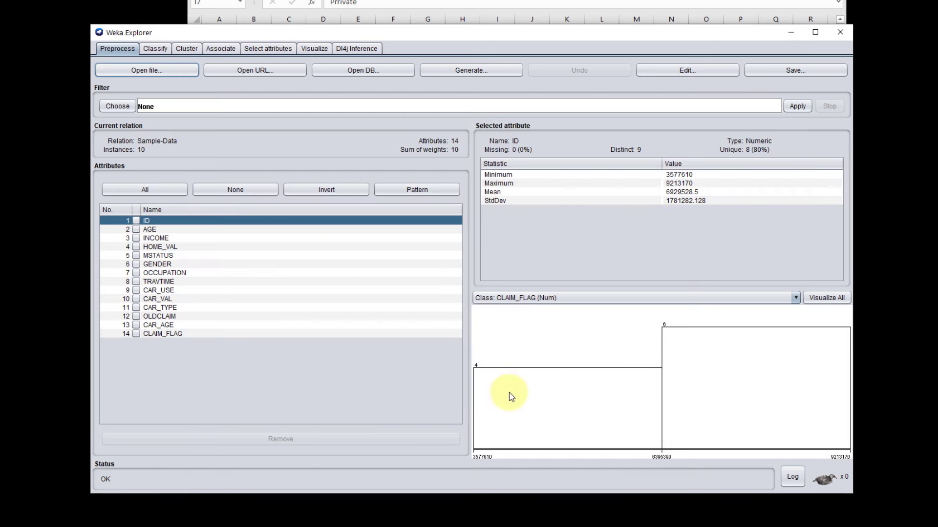
Step: Review the statistics and distribution charts of the attributes one by one, from CLAIM_FLAG up to GENDER
mouse_move(510, 397)
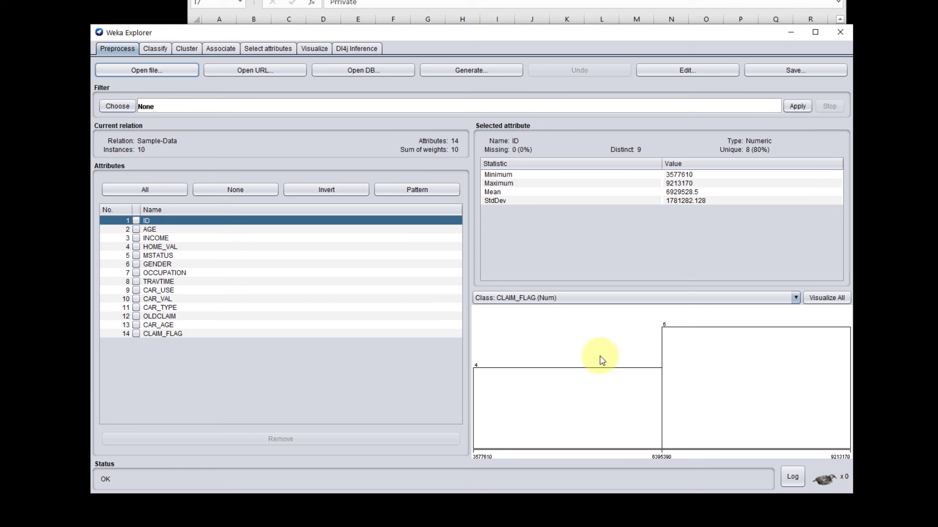
click(243, 334)
click(243, 325)
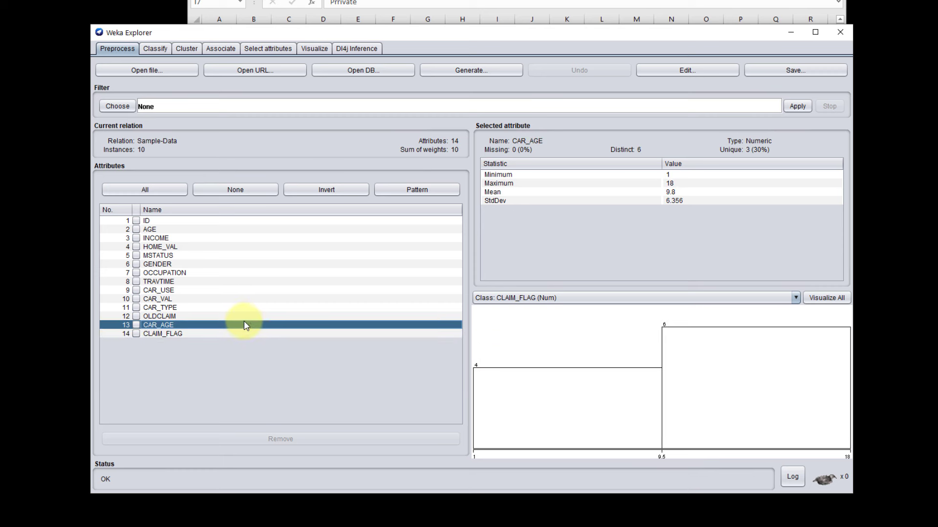
click(244, 316)
click(246, 308)
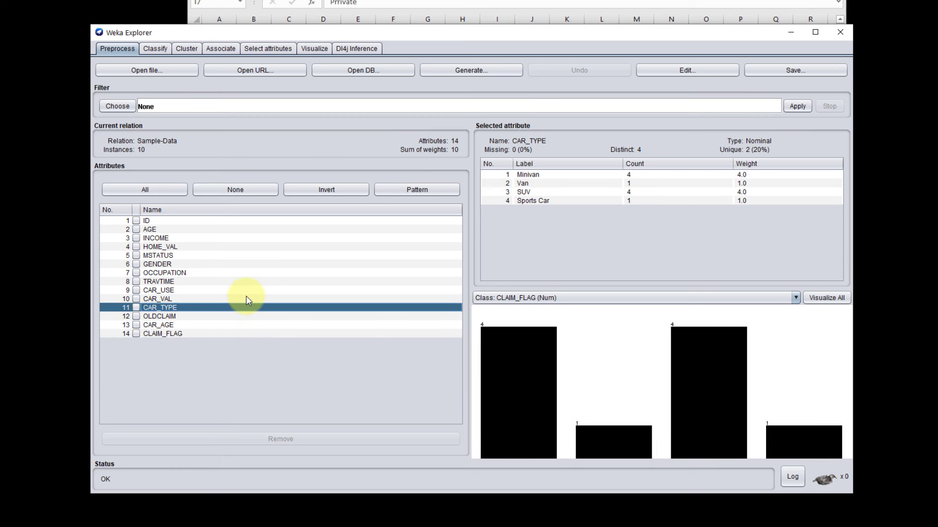
click(246, 299)
click(248, 290)
click(249, 282)
click(250, 273)
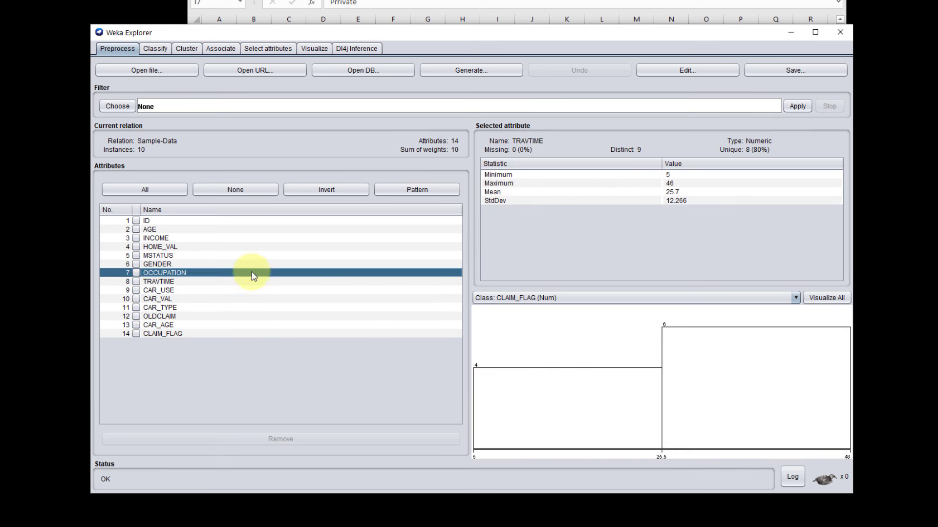
click(251, 264)
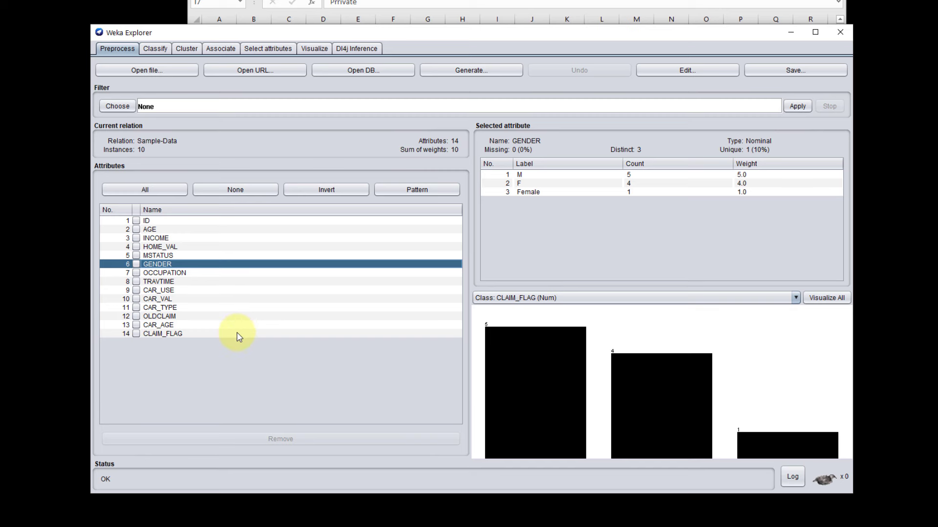
Step: Examine the loaded instances in the data viewer, checking AGE in row 8 and GENDER and CAR_USE in row 7, and close it
click(660, 70)
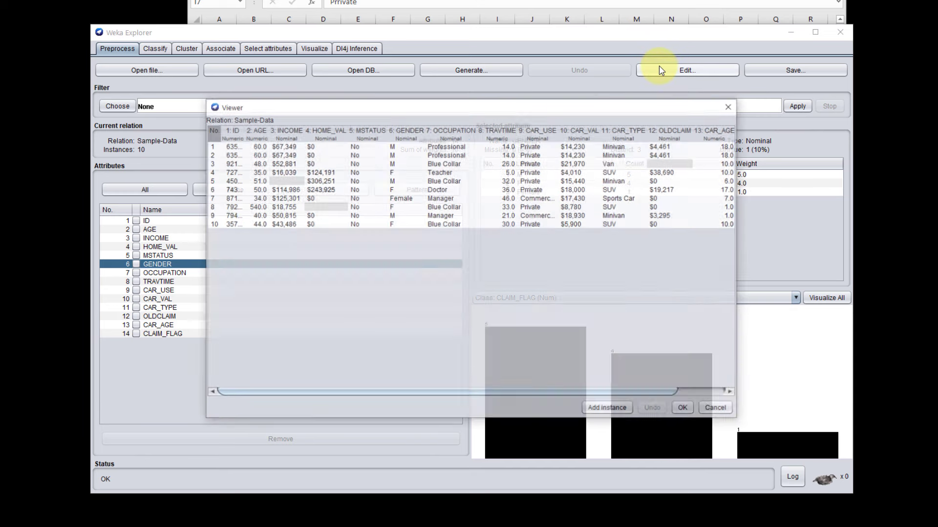
drag(736, 191, 908, 193)
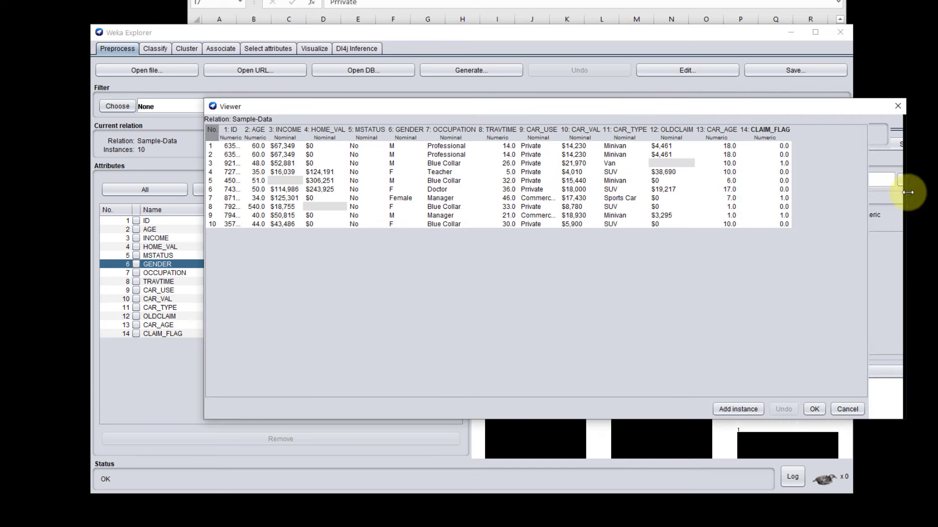
drag(763, 106, 683, 85)
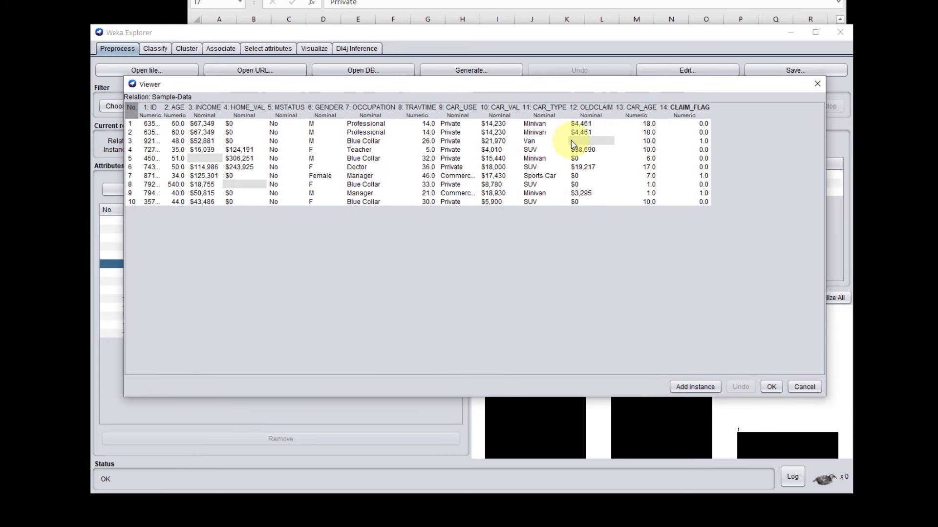
click(176, 184)
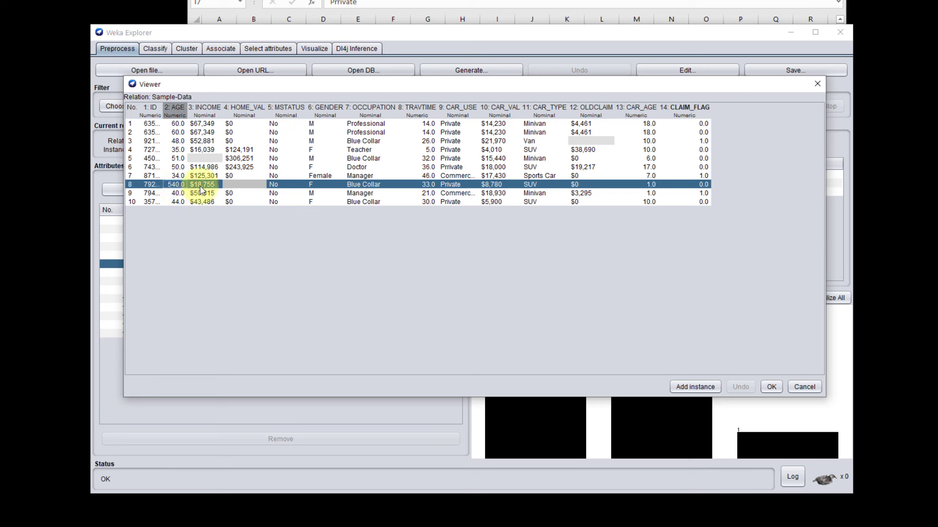
click(321, 175)
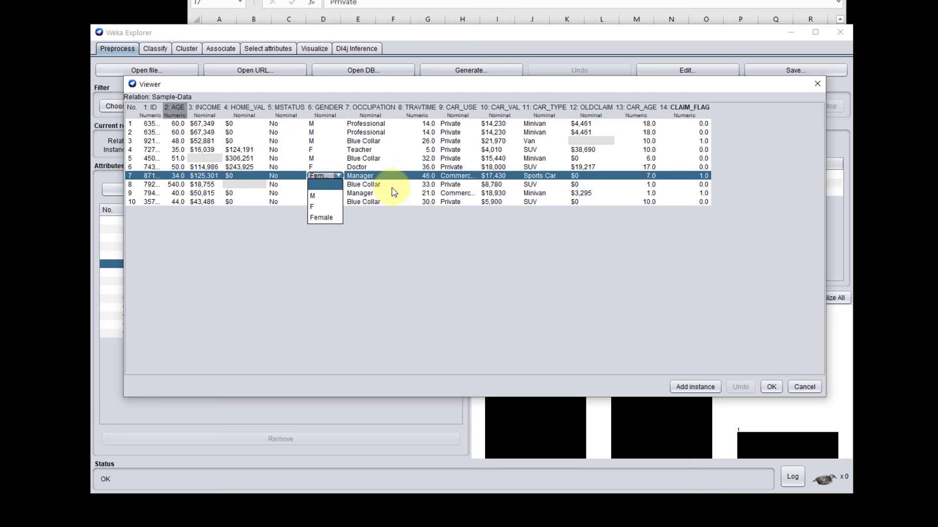
click(453, 177)
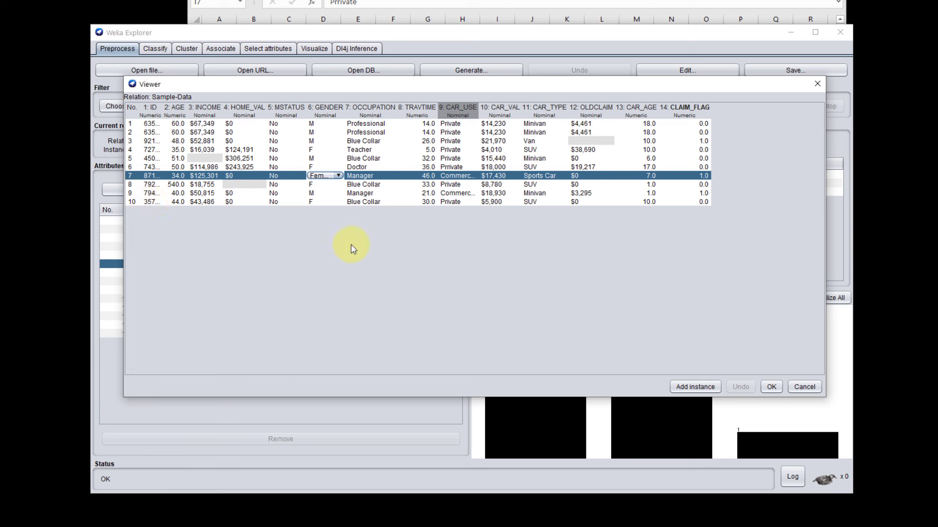
drag(442, 85, 449, 104)
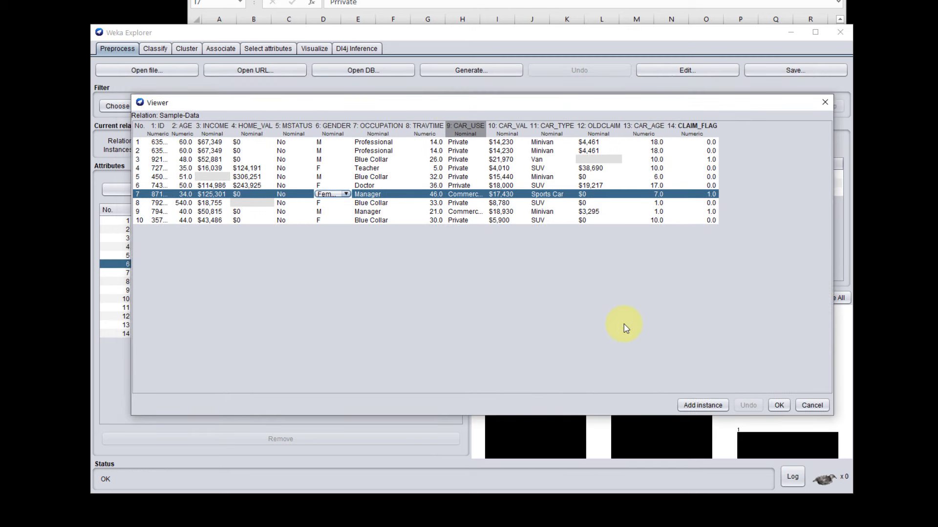
click(825, 100)
Step: Inspect the type and statistics of CLAIM_FLAG and check its column of values in the data viewer
click(203, 334)
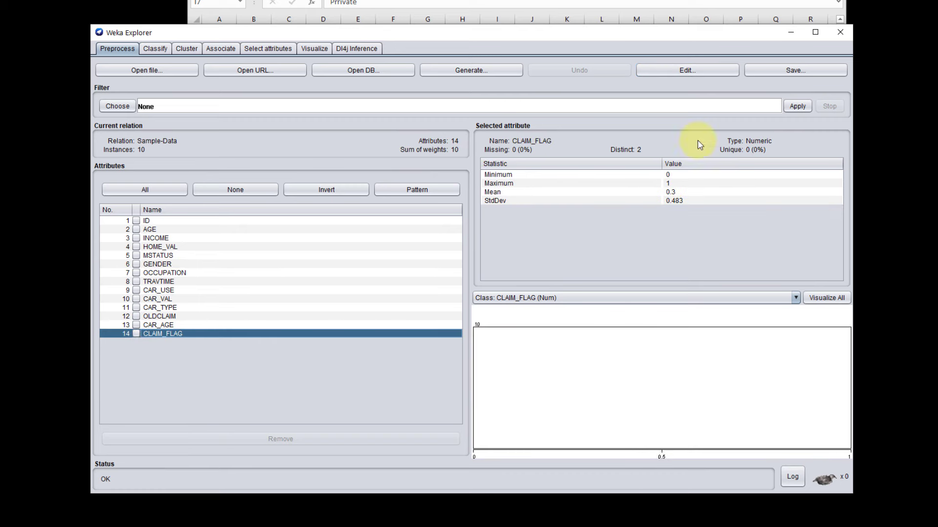
click(704, 74)
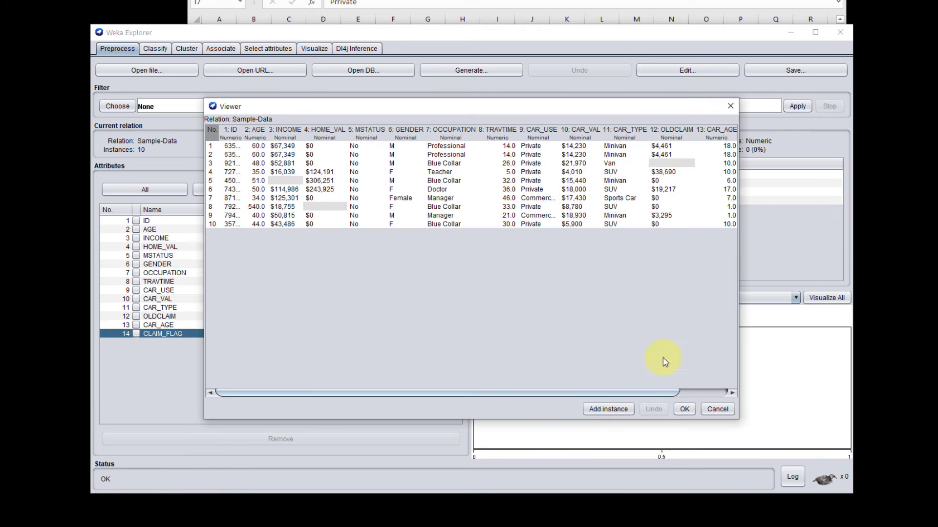
drag(659, 392, 708, 392)
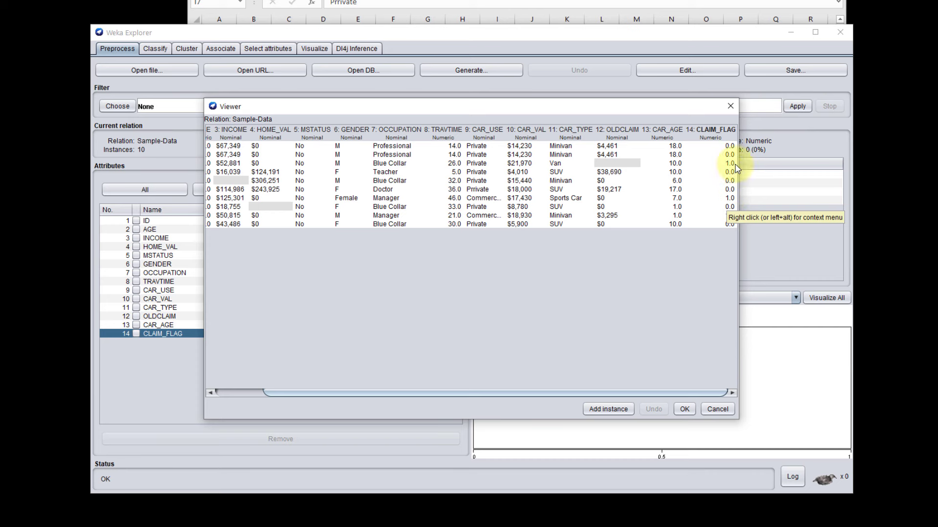
click(730, 107)
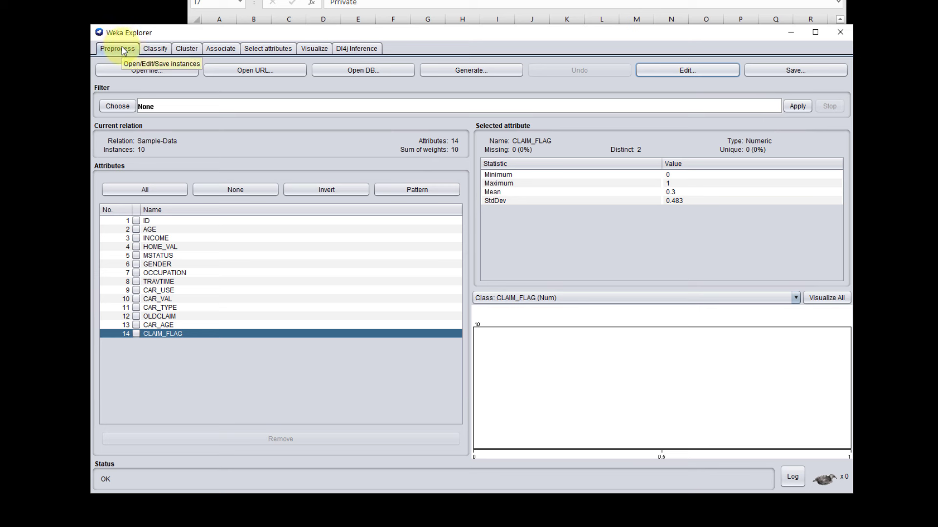
Step: Choose the NumericToNominal filter from the unsupervised attribute filters
click(116, 106)
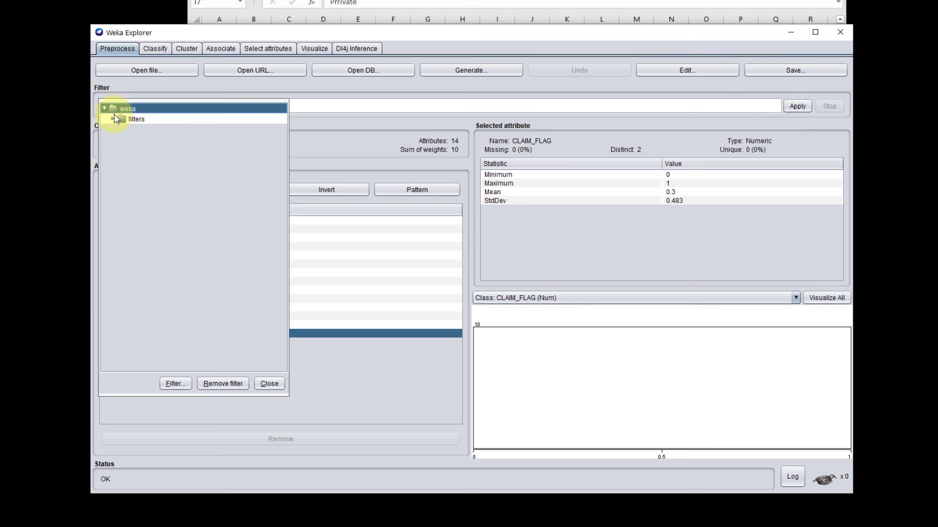
click(113, 118)
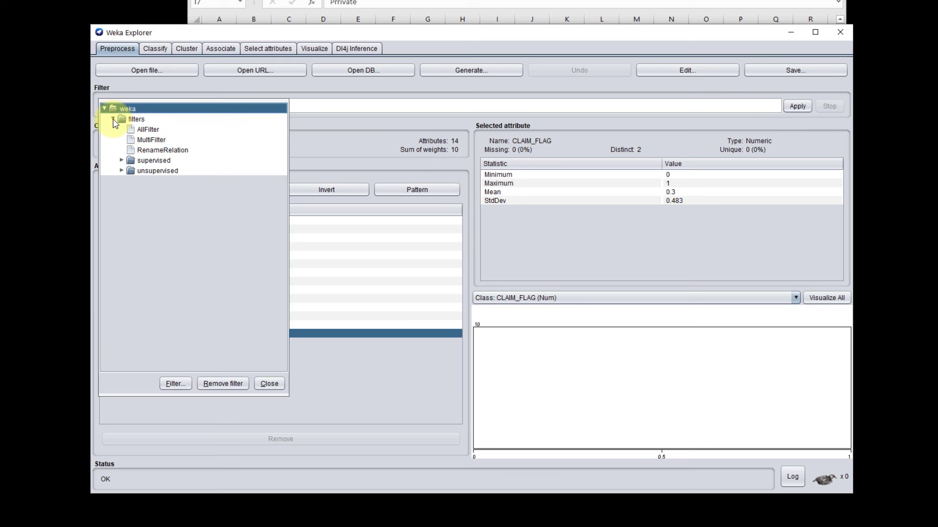
click(123, 170)
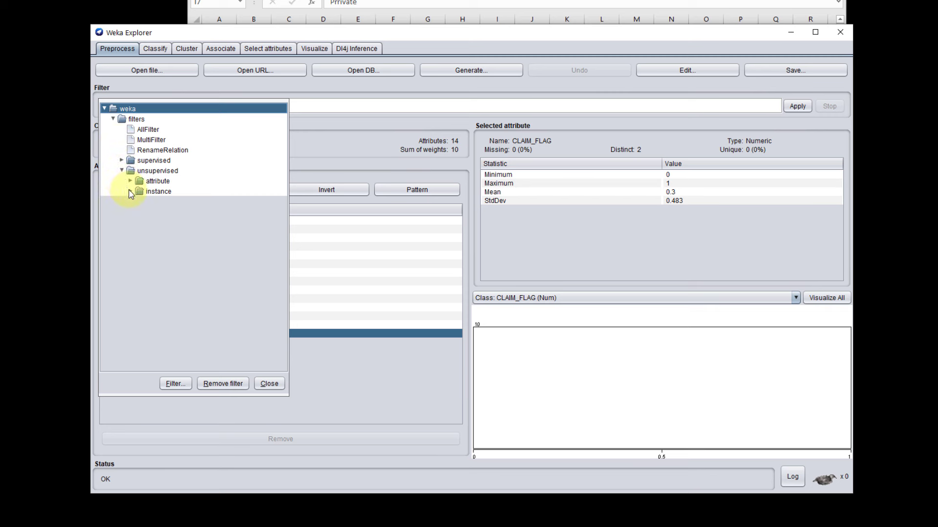
click(131, 181)
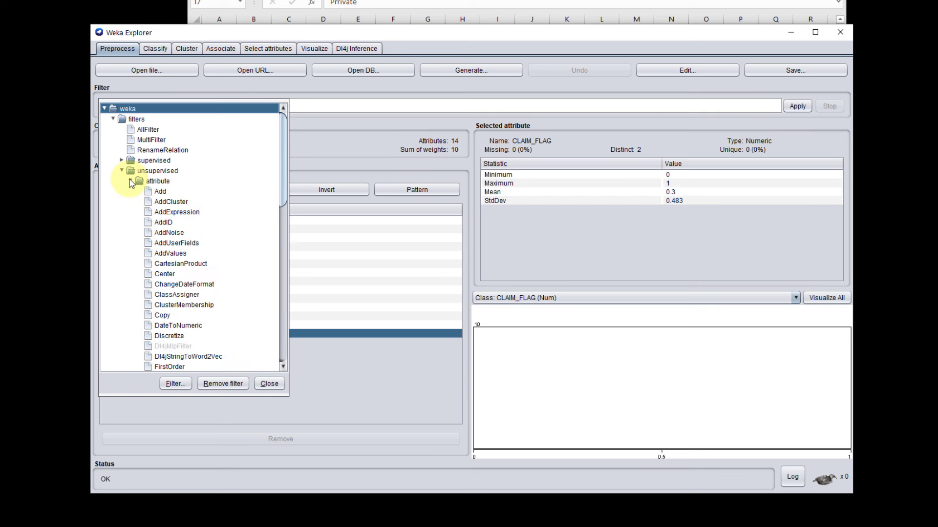
drag(282, 149, 281, 251)
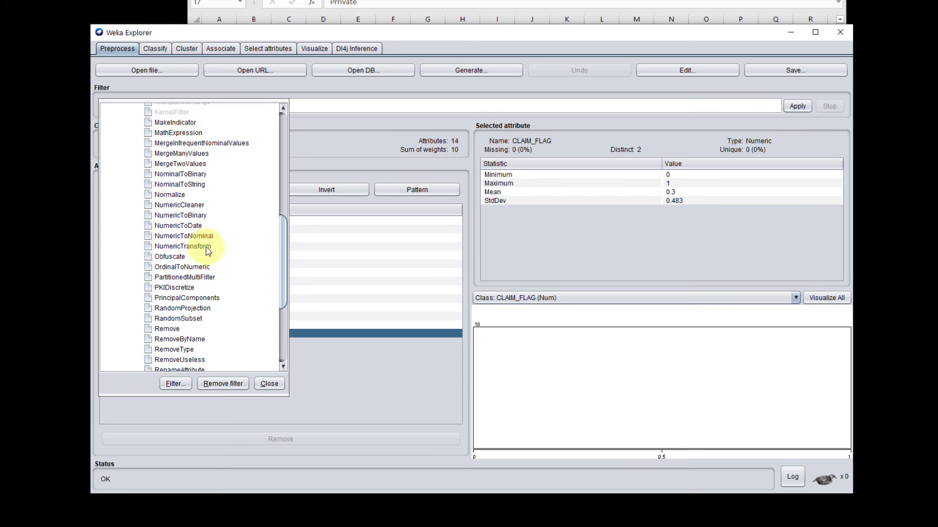
mouse_move(170, 241)
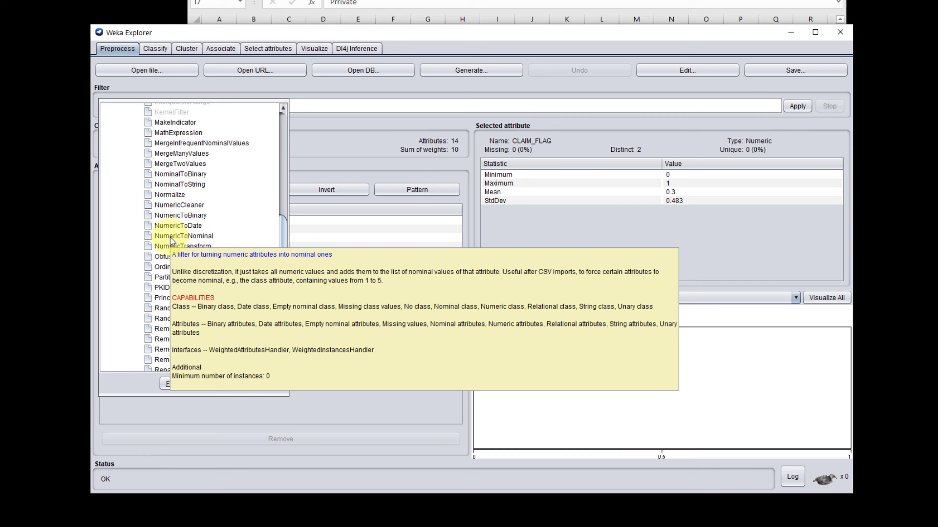
click(171, 237)
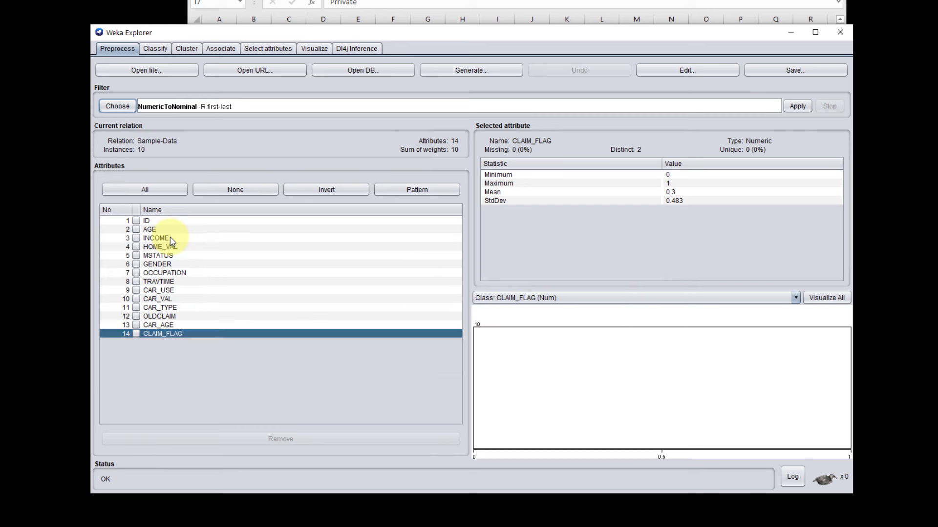
Step: Set the NumericToNominal filter's attribute indices to last and apply the filter to the dataset
click(268, 110)
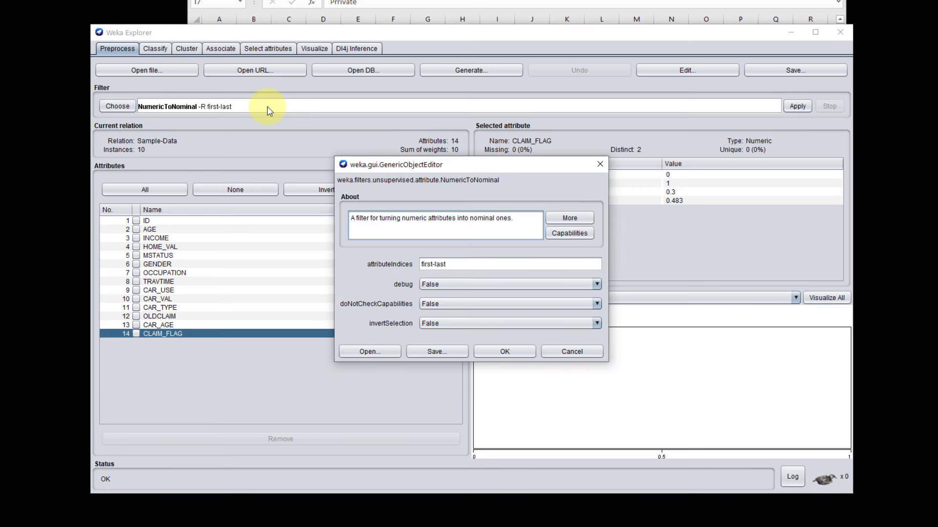
drag(434, 264, 393, 264)
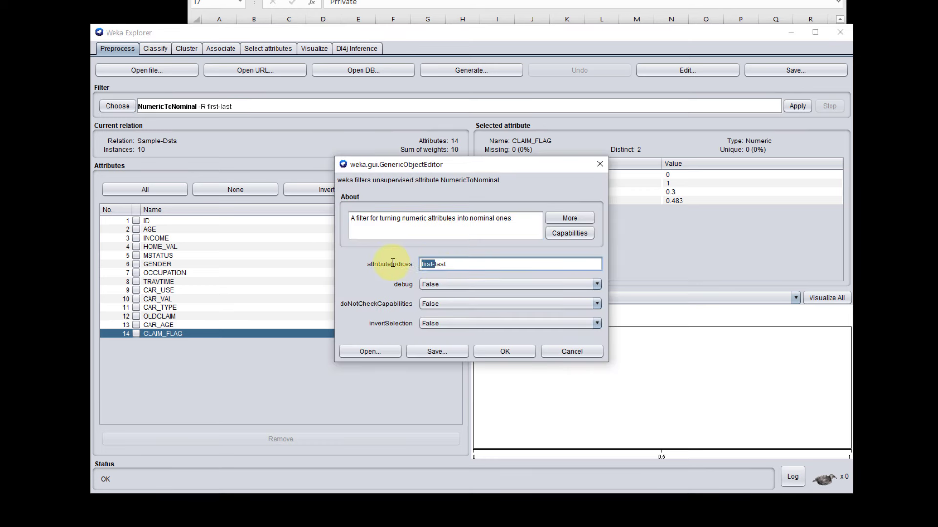
key(BackSpace)
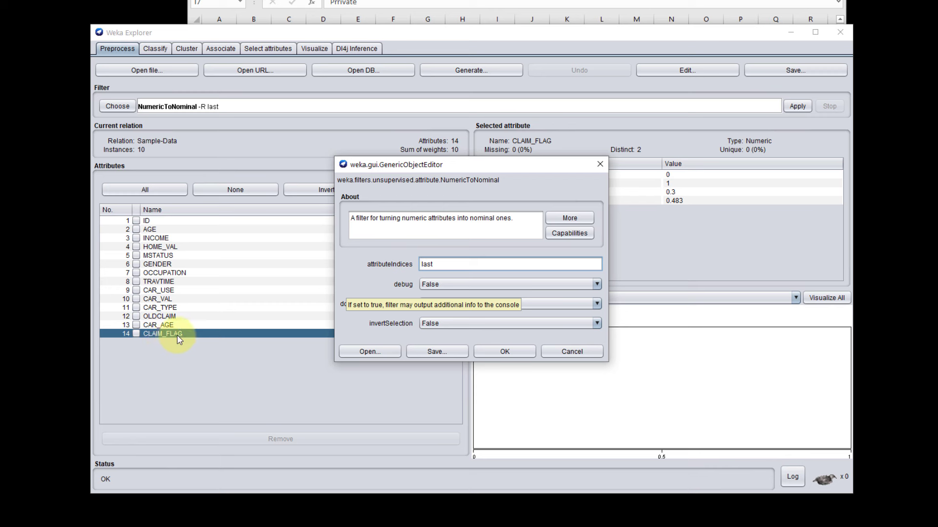
click(501, 353)
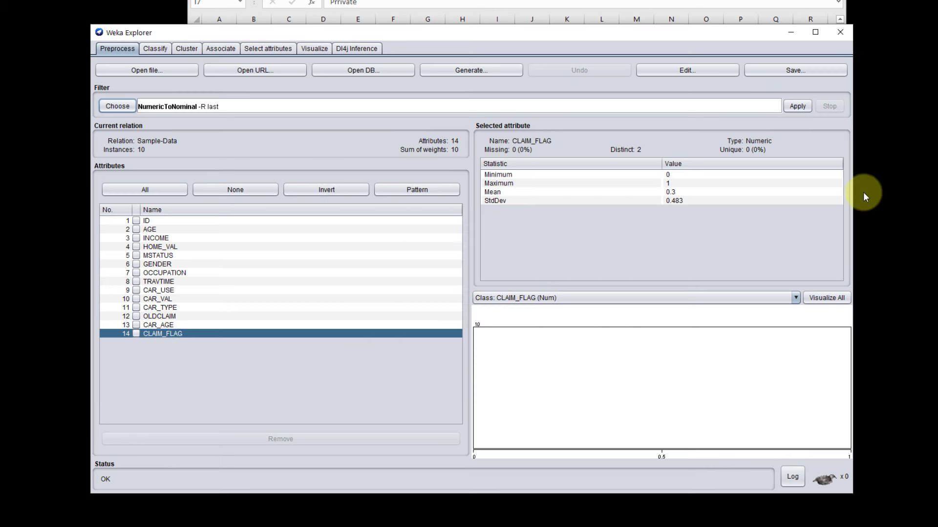
click(801, 107)
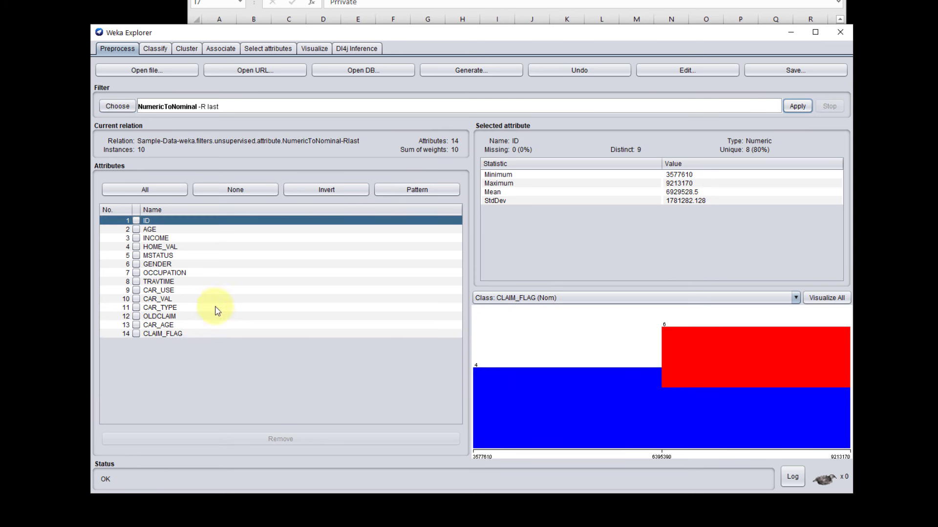
Step: Check the type and label counts of CLAIM_FLAG and review the filtered instances in the data viewer
click(200, 334)
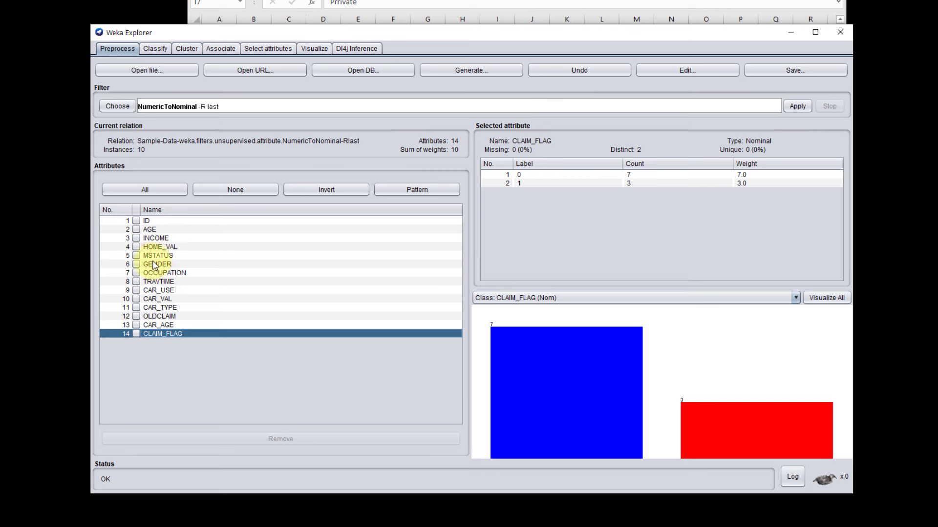
click(701, 71)
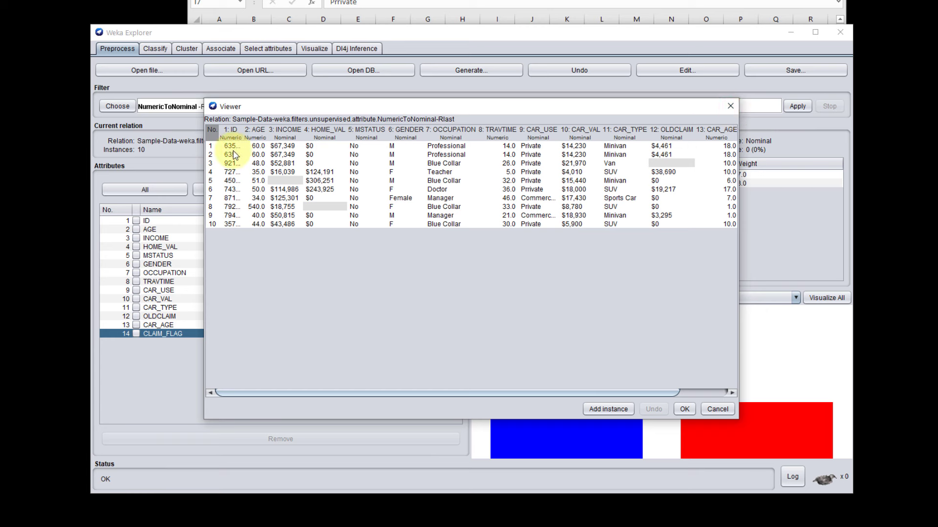
click(728, 107)
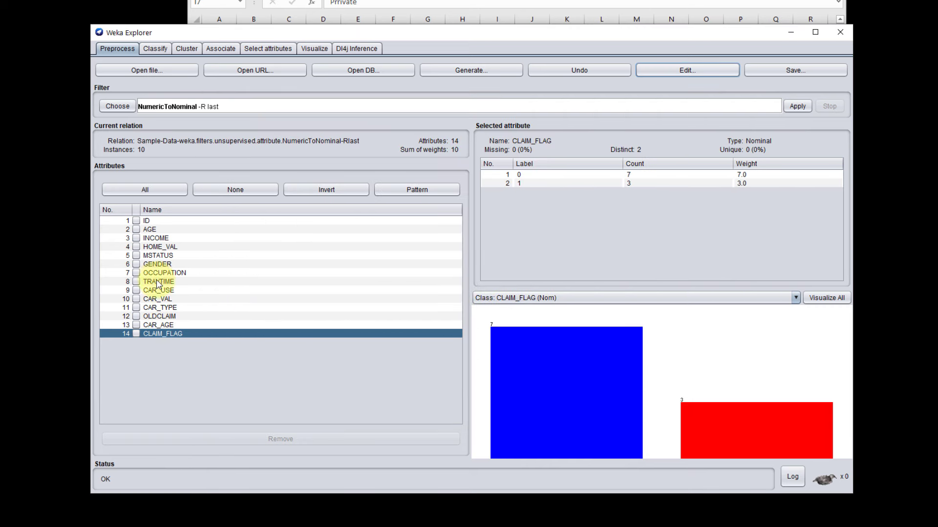
Step: Inspect MSTATUS, apply the unsupervised RemoveUseless attribute filter with its default settings, and check the instances in the data viewer
click(161, 257)
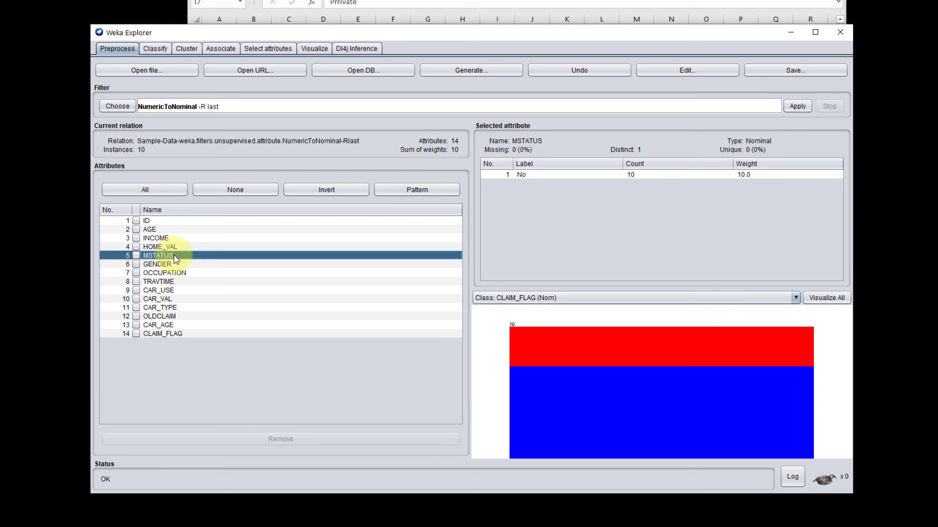
click(120, 110)
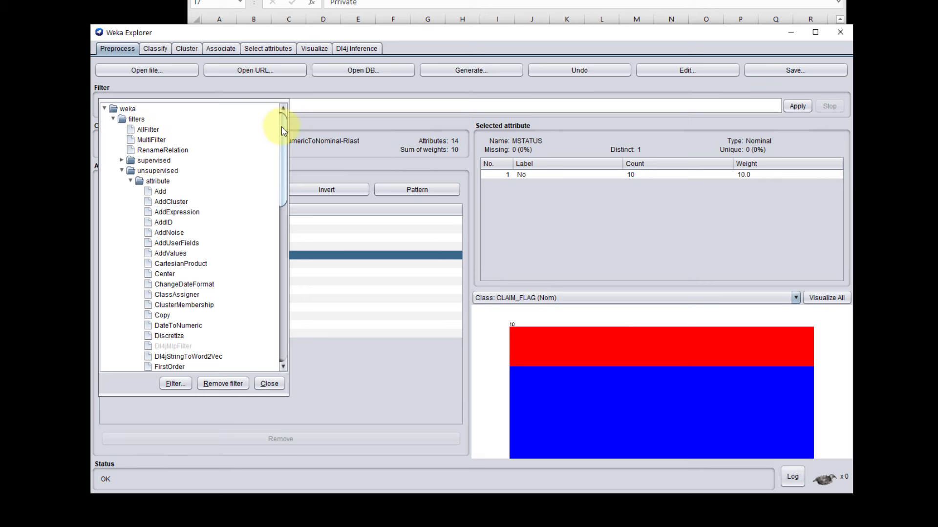
scroll(279, 146, down, 6)
scroll(270, 147, up, 6)
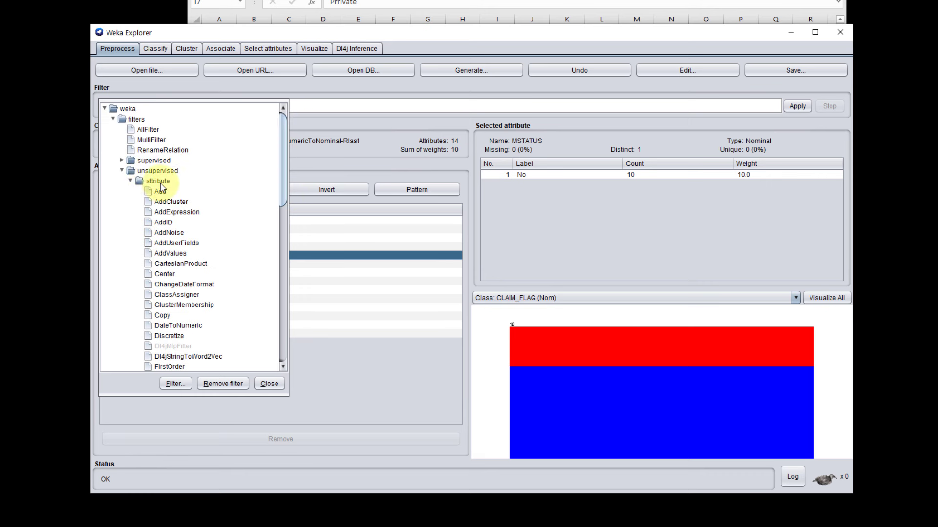
drag(283, 149, 293, 272)
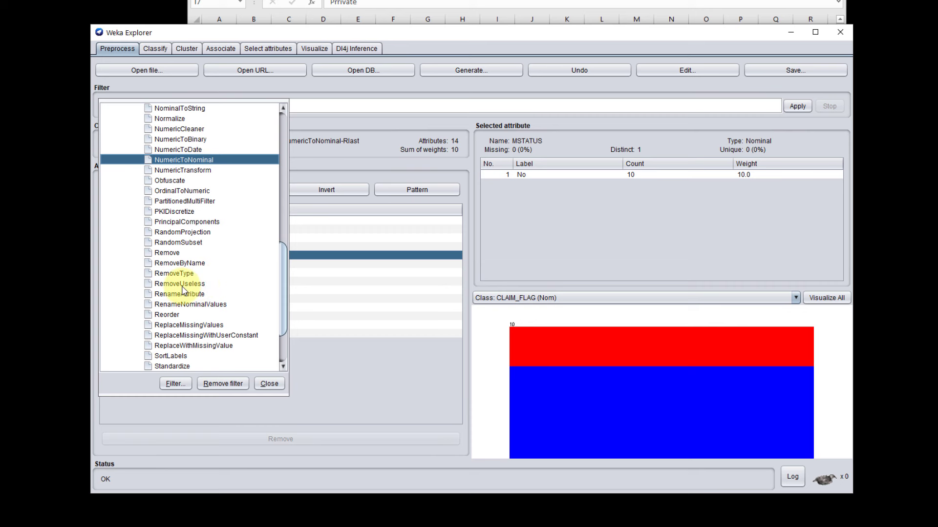
click(201, 285)
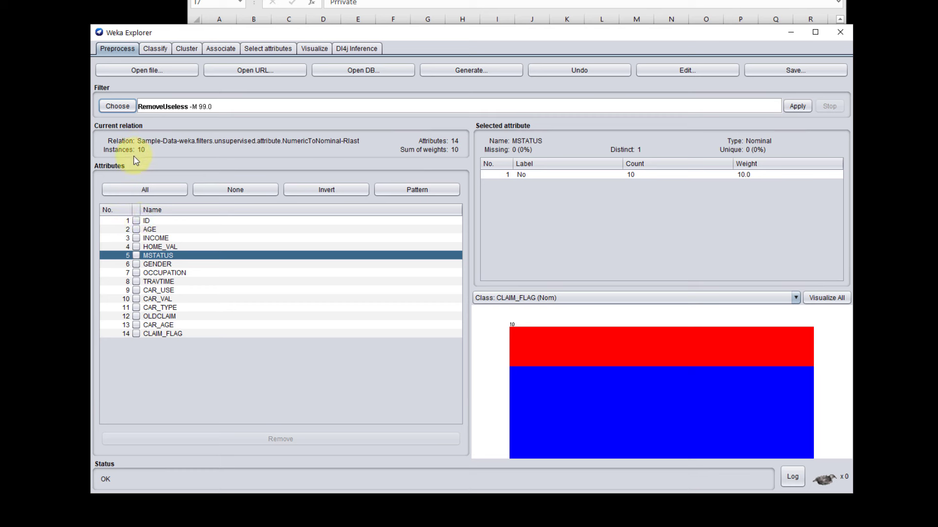
click(794, 108)
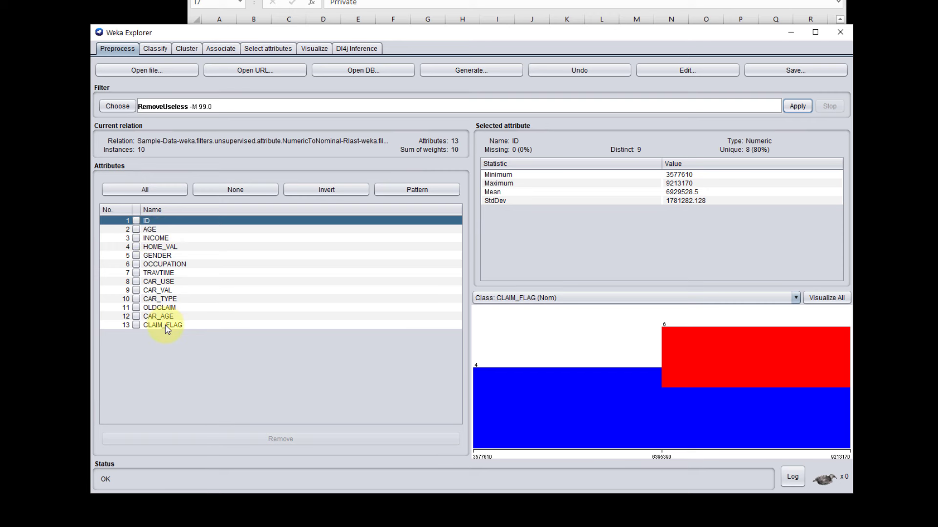
click(681, 71)
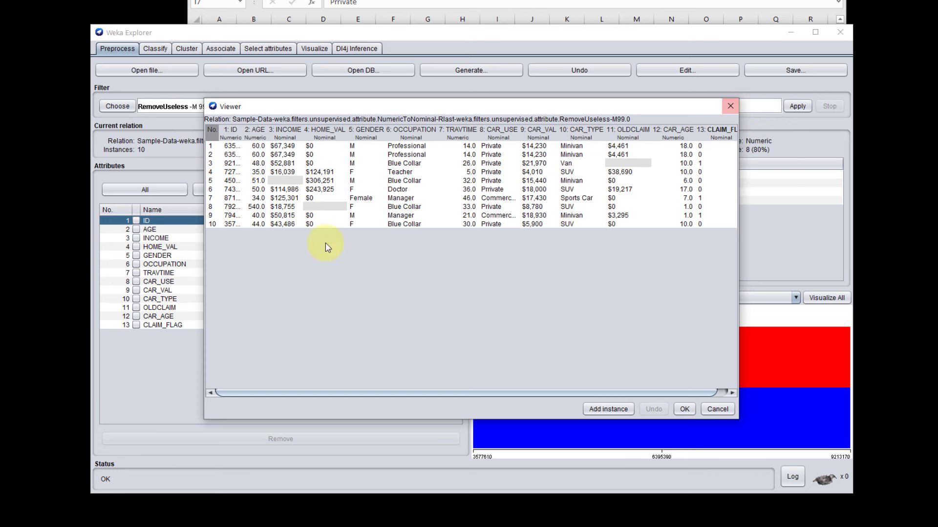
click(730, 106)
click(136, 220)
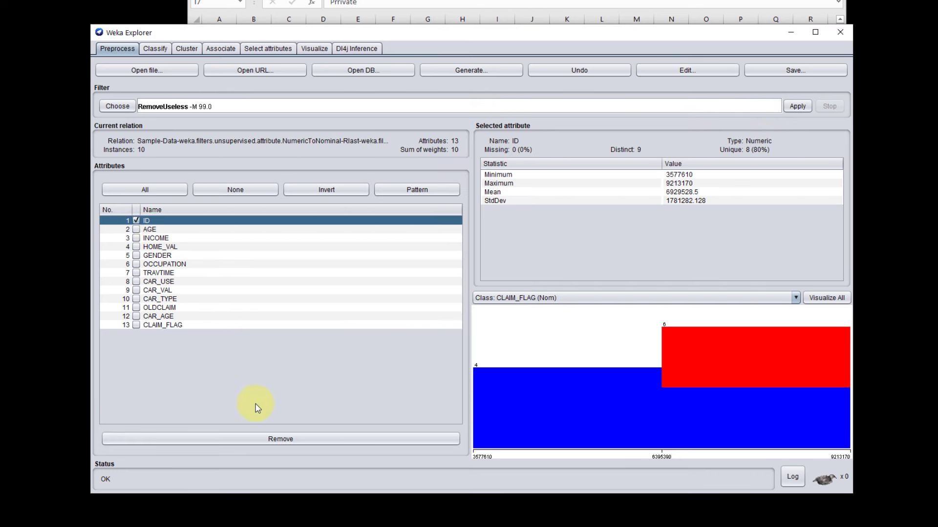
click(256, 439)
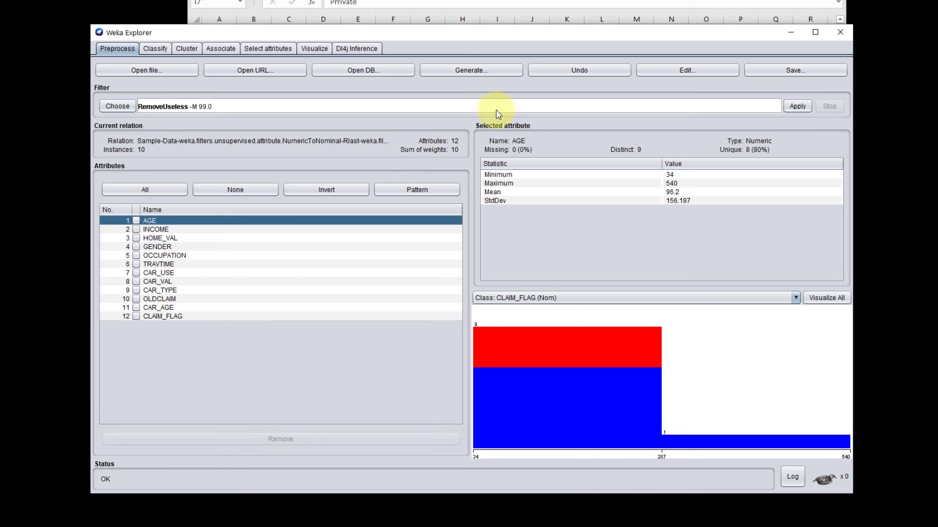
click(560, 78)
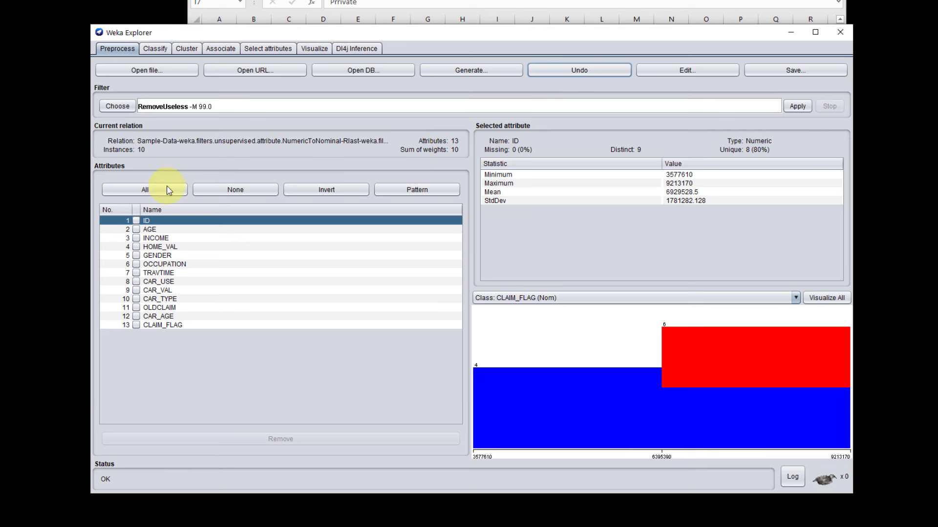
Step: Remove the ID attribute from the dataset
click(137, 221)
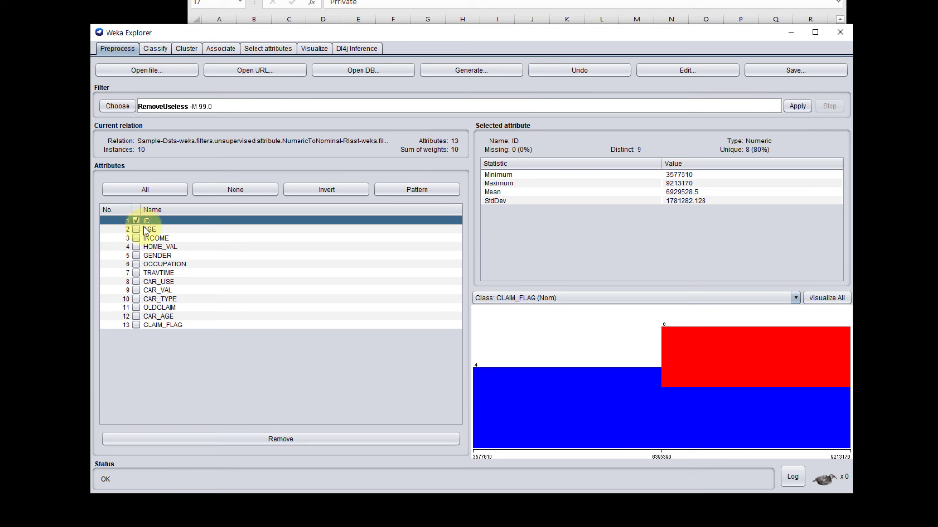
click(276, 442)
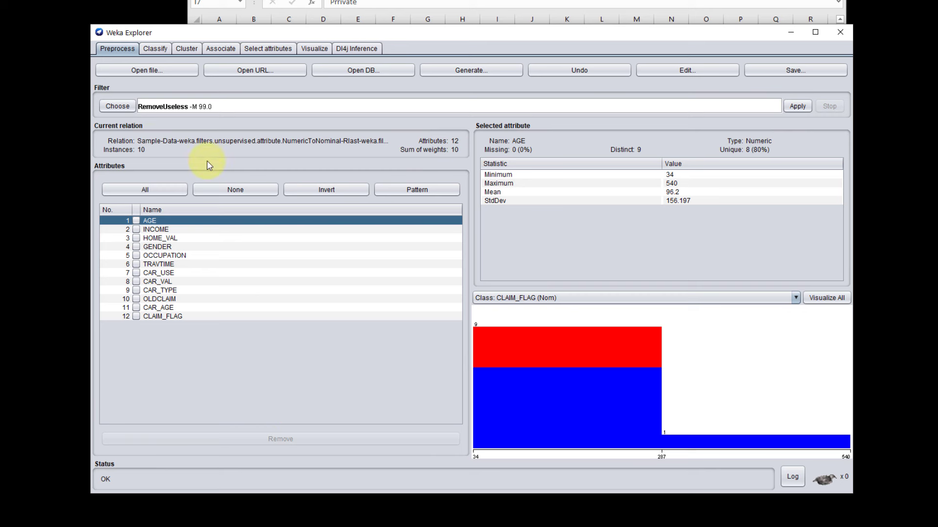
Step: Apply the unsupervised RemoveDuplicates instance filter to the dataset and review the remaining instances in the data viewer
click(116, 107)
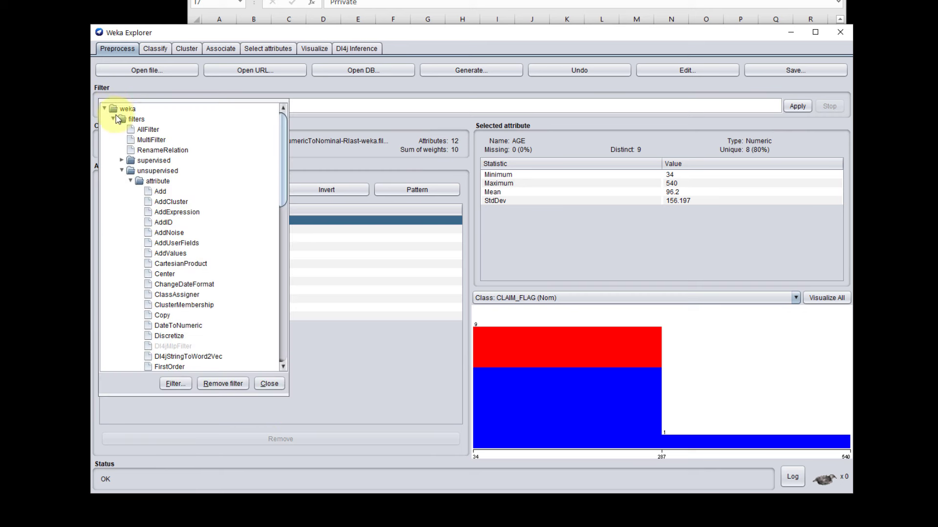
click(130, 181)
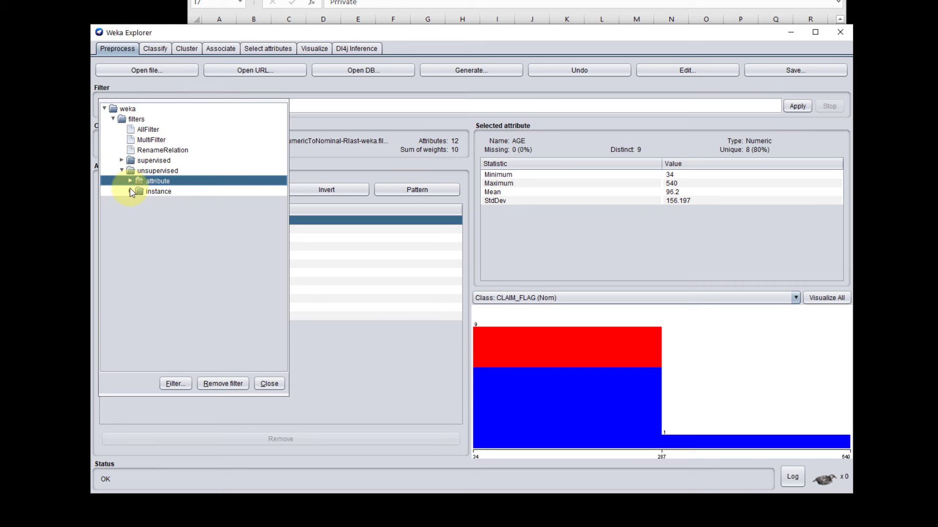
click(130, 191)
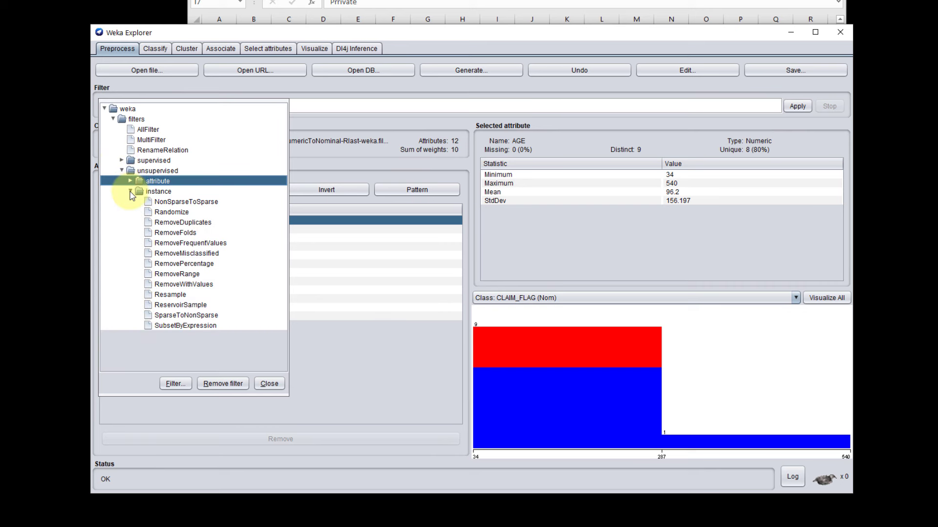
click(166, 224)
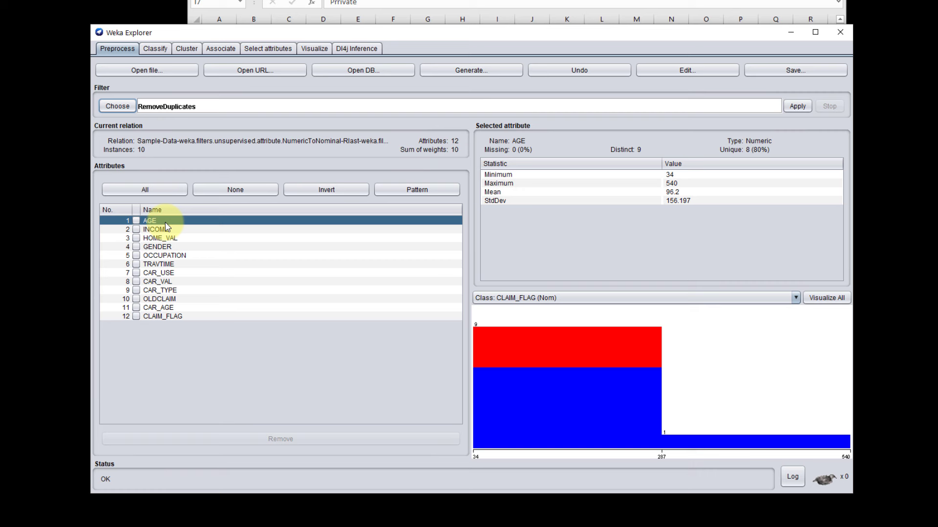
click(797, 106)
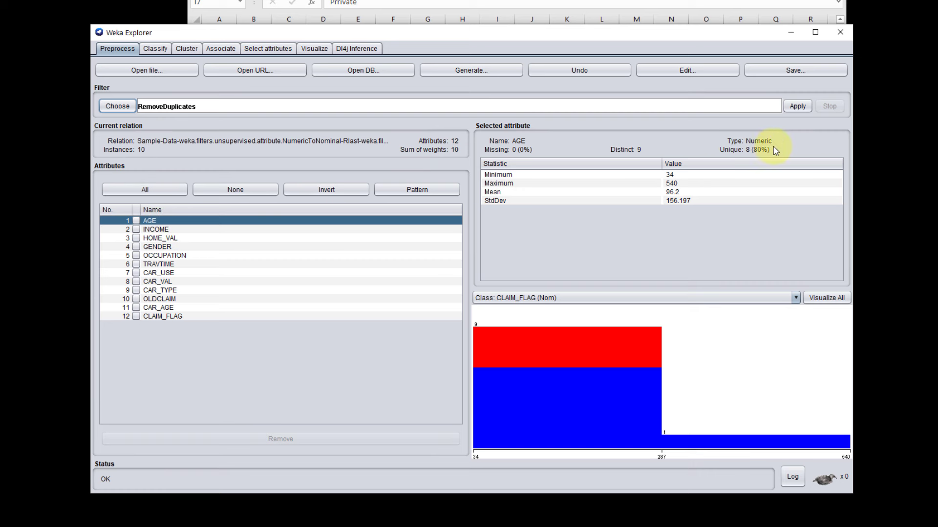
click(797, 107)
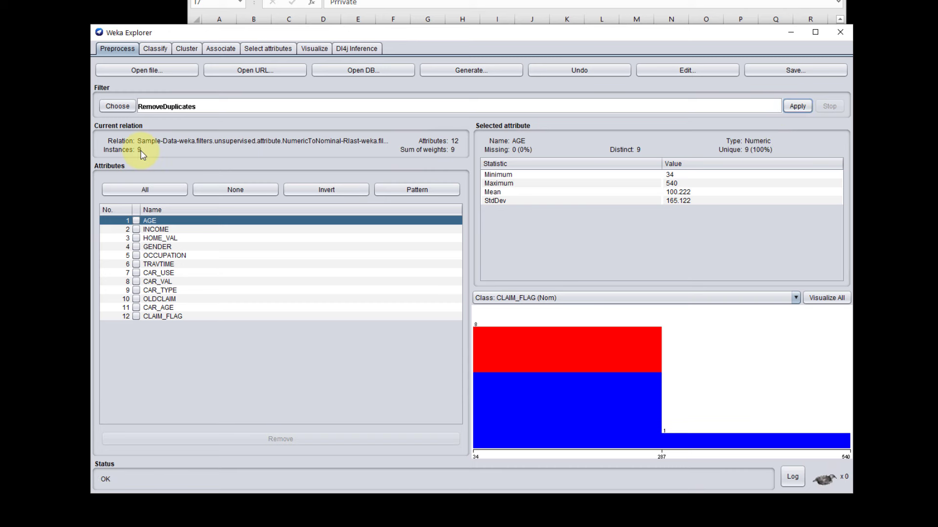
click(659, 71)
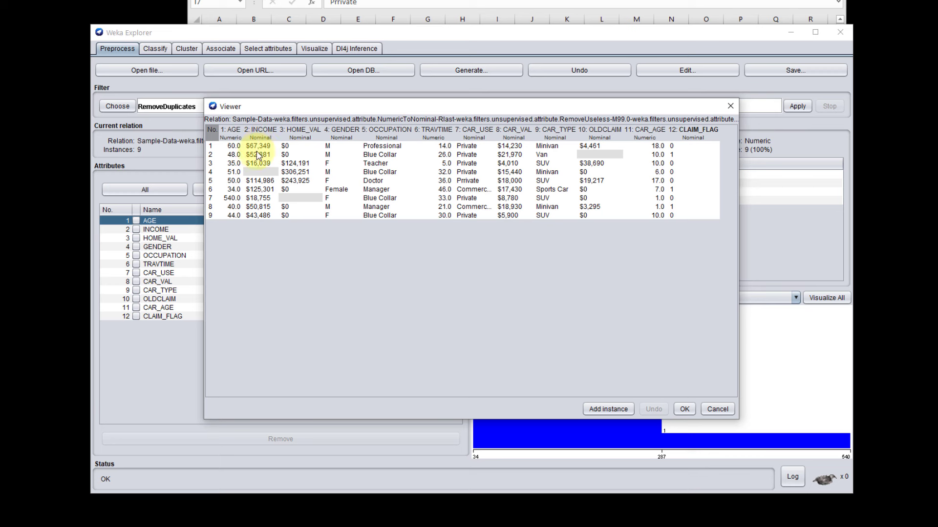
click(731, 106)
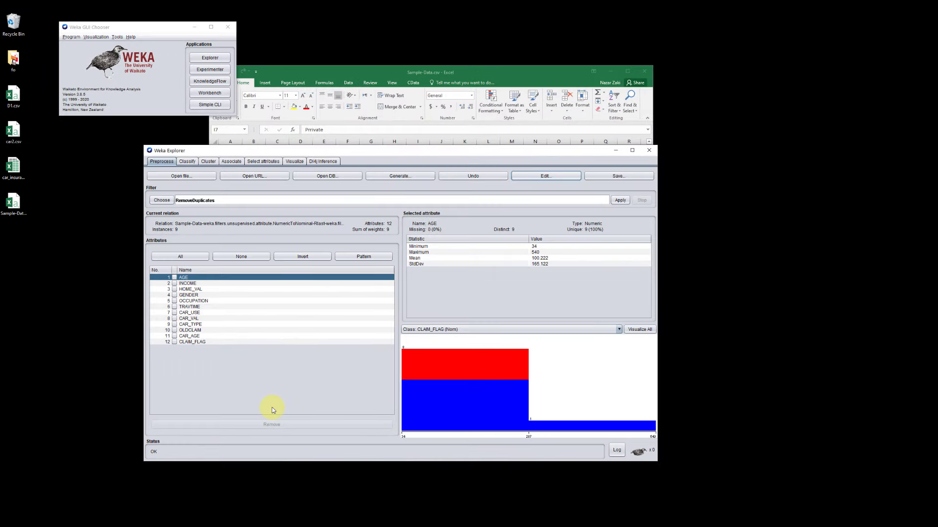
Step: Switch to Sample-Data.csv in Excel and examine the values in the AGE column
click(500, 75)
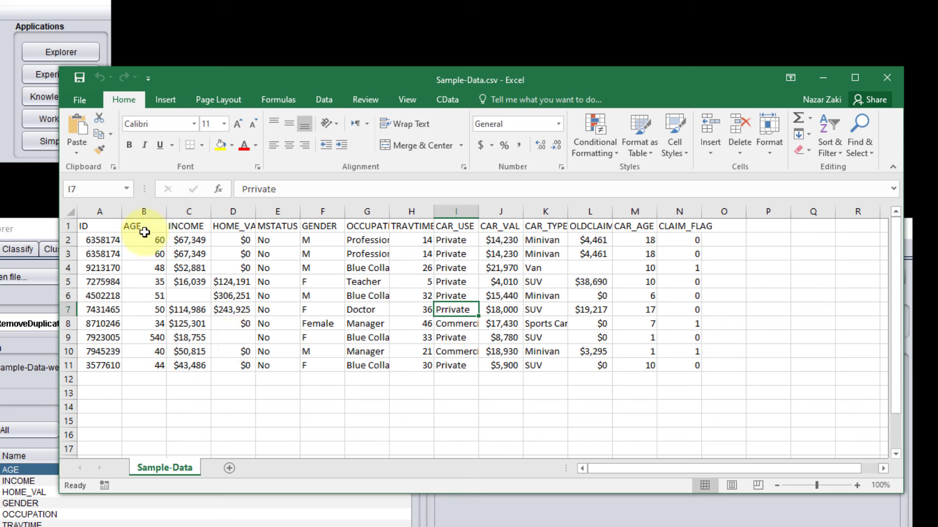
click(147, 212)
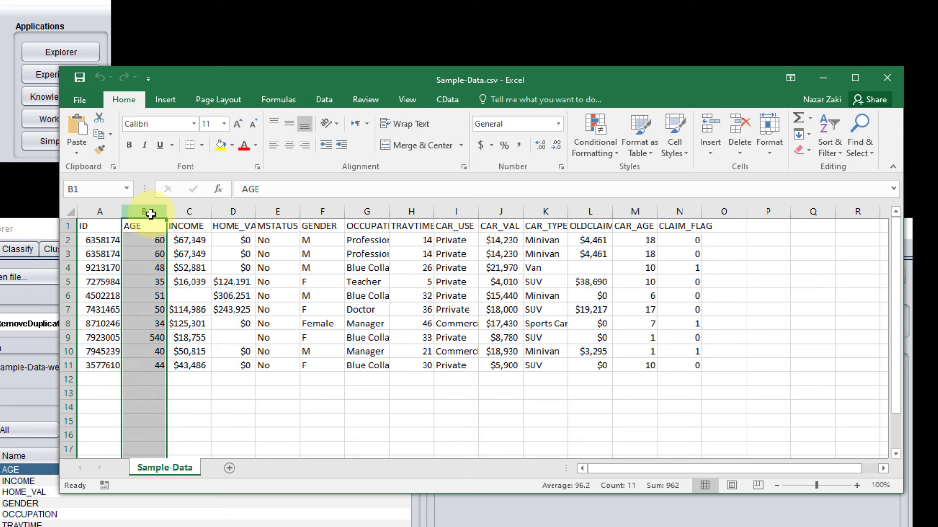
click(279, 417)
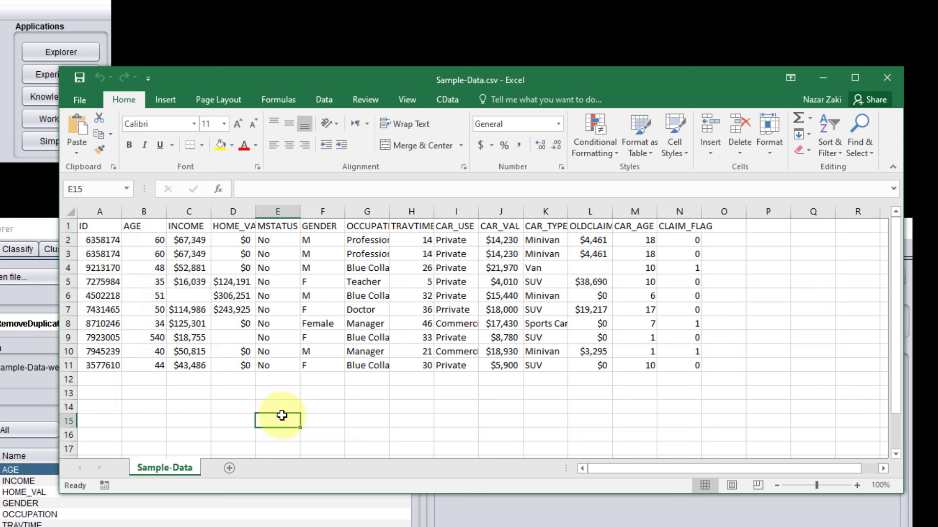
click(158, 212)
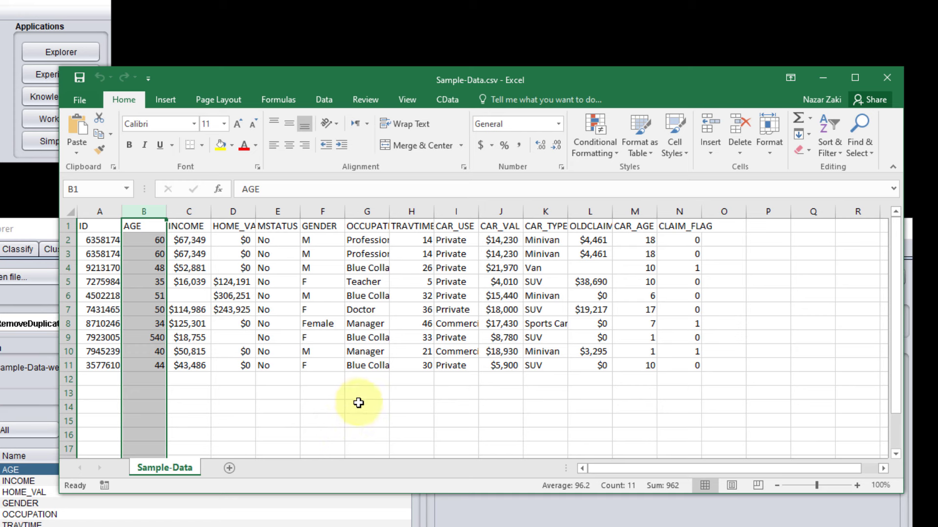
Step: Turn on filtering for the header row of the Sample-Data sheet and widen the workbook window
click(65, 224)
click(858, 140)
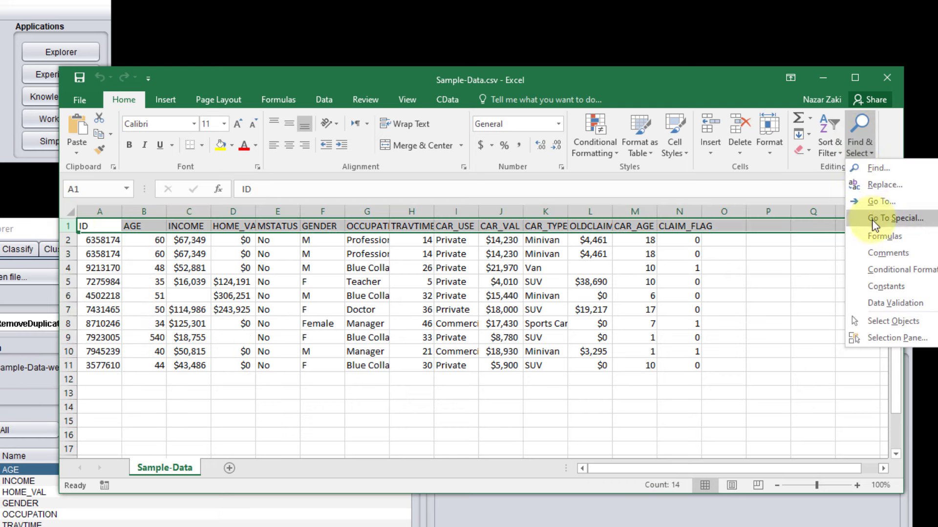
click(832, 140)
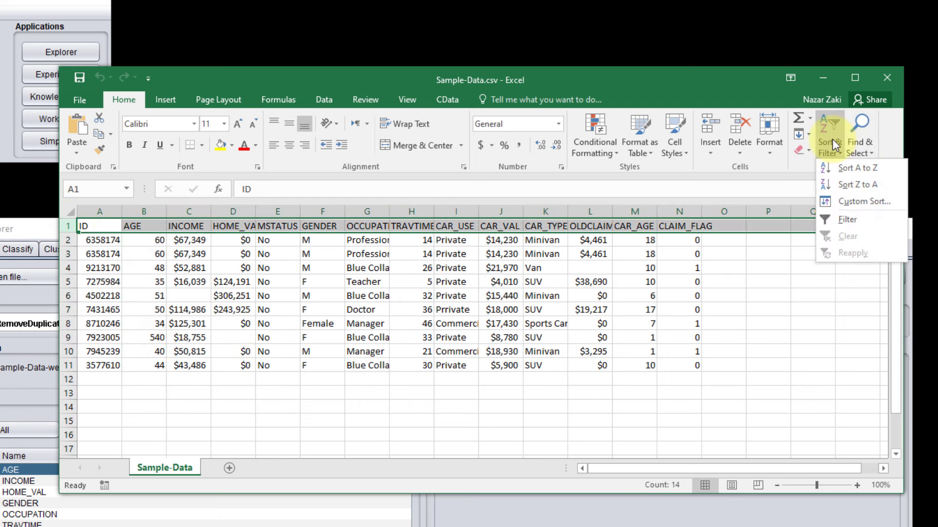
click(848, 219)
drag(903, 272, 937, 272)
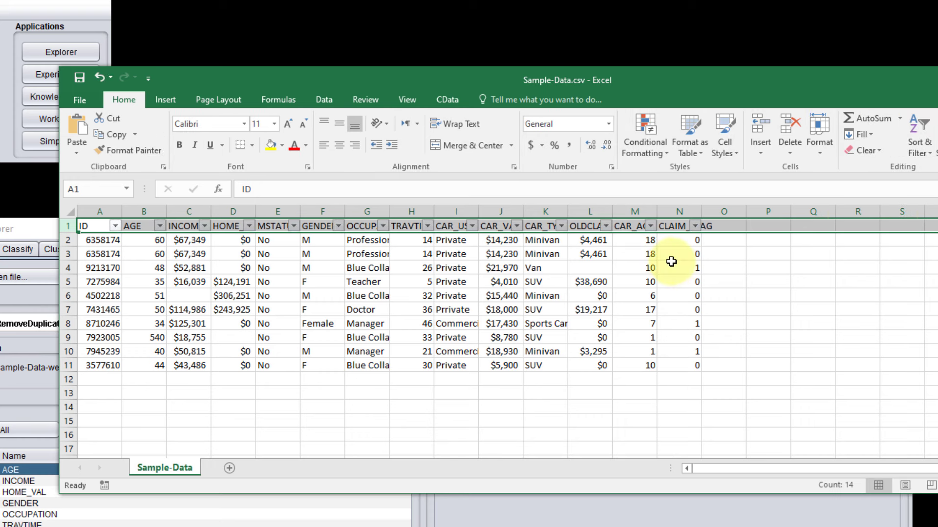
click(228, 420)
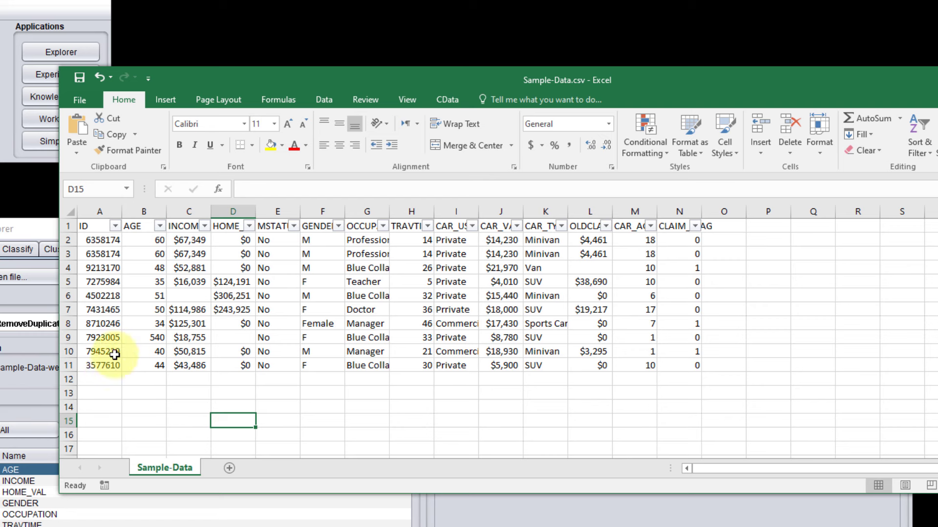
Step: List the distinct AGE values in the Sample-Data sheet and inspect the age entry in cell B9
click(160, 226)
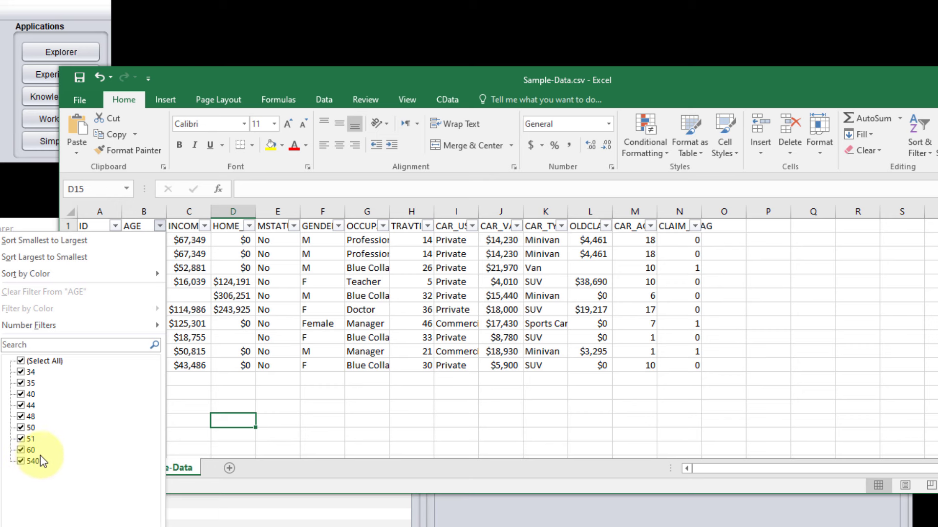
click(277, 397)
click(146, 338)
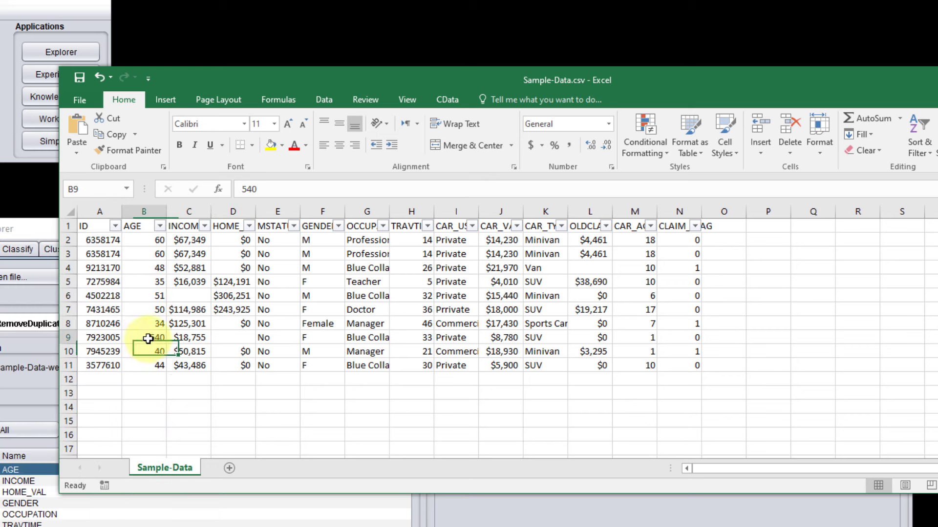
click(263, 189)
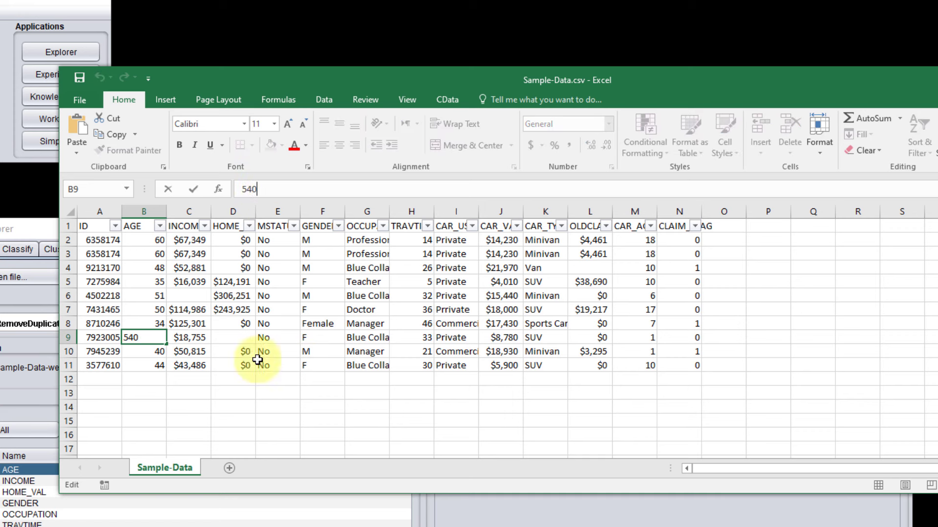
click(247, 437)
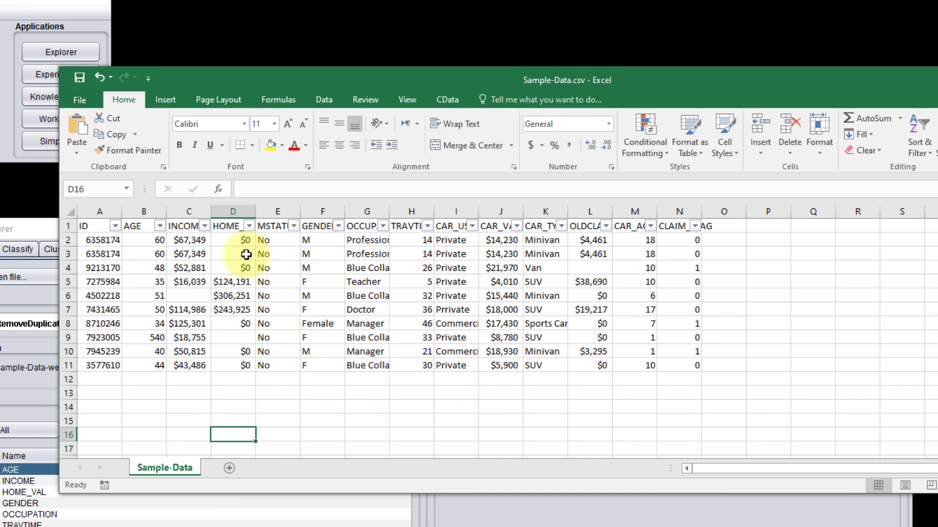
Step: List the distinct GENDER values, then inspect the gender entry in F8 and the car use entry in I7
click(338, 226)
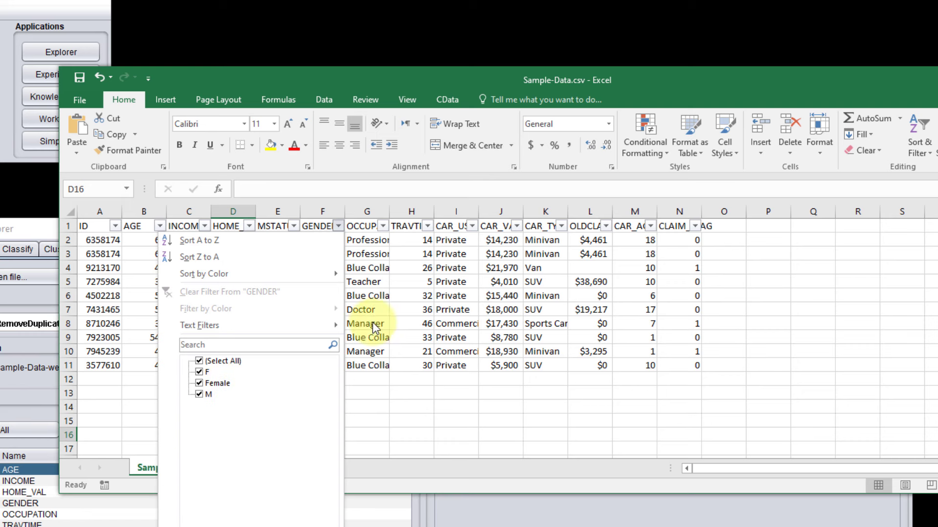
click(390, 394)
click(311, 324)
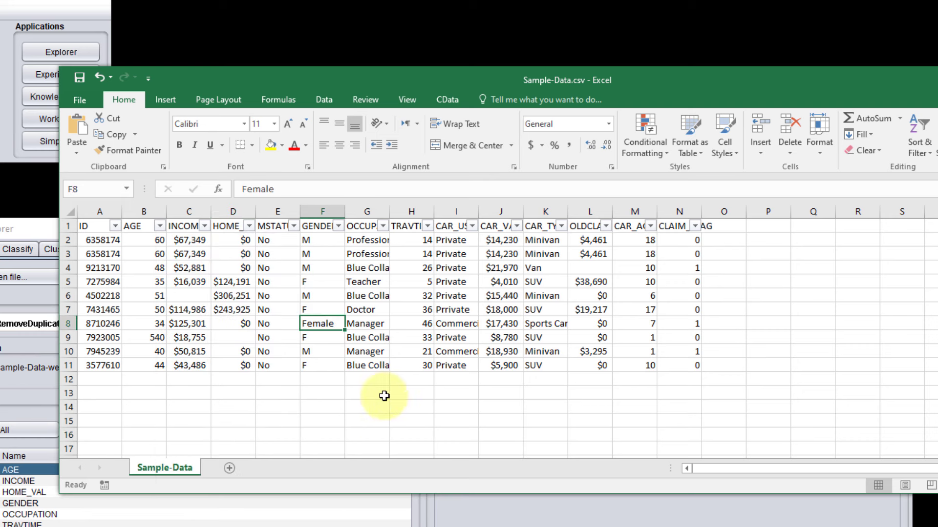
click(449, 311)
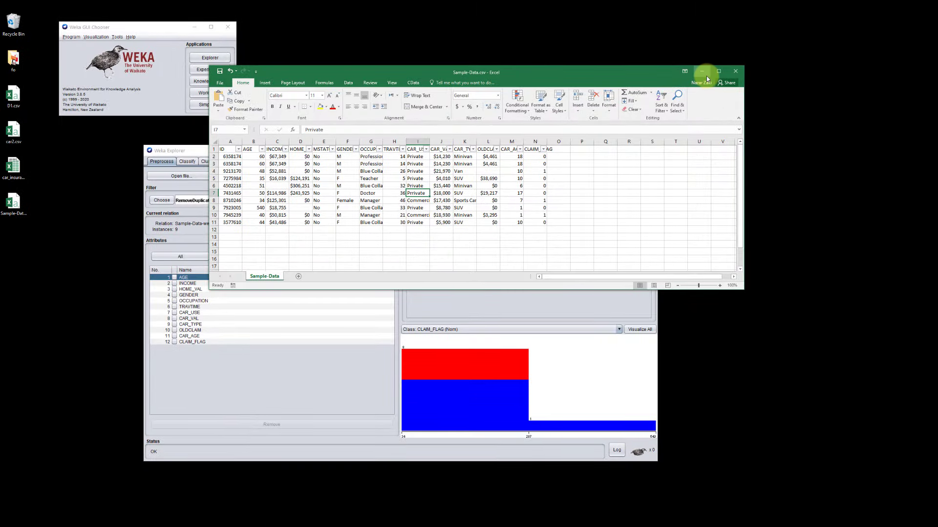
Step: Switch back to Weka Explorer, open the dataset for editing and set the AGE of instance 7 to 54
click(704, 73)
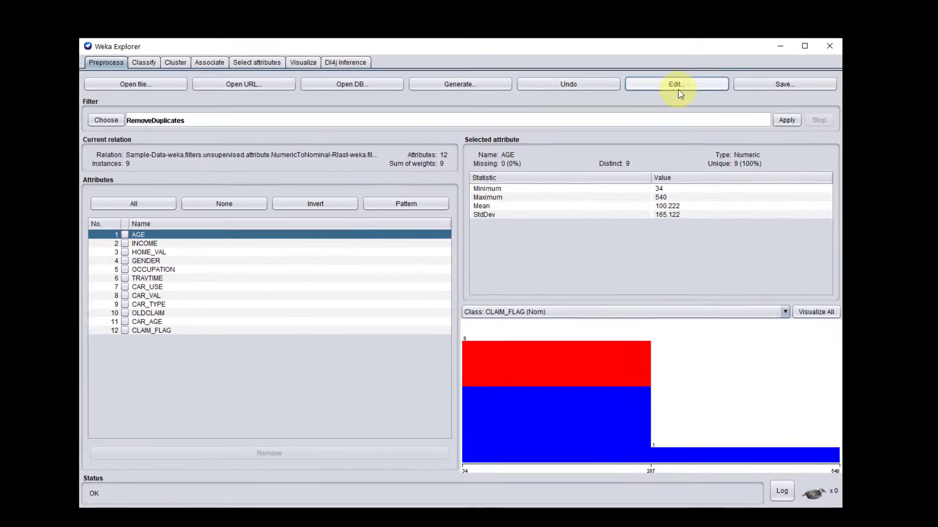
click(676, 85)
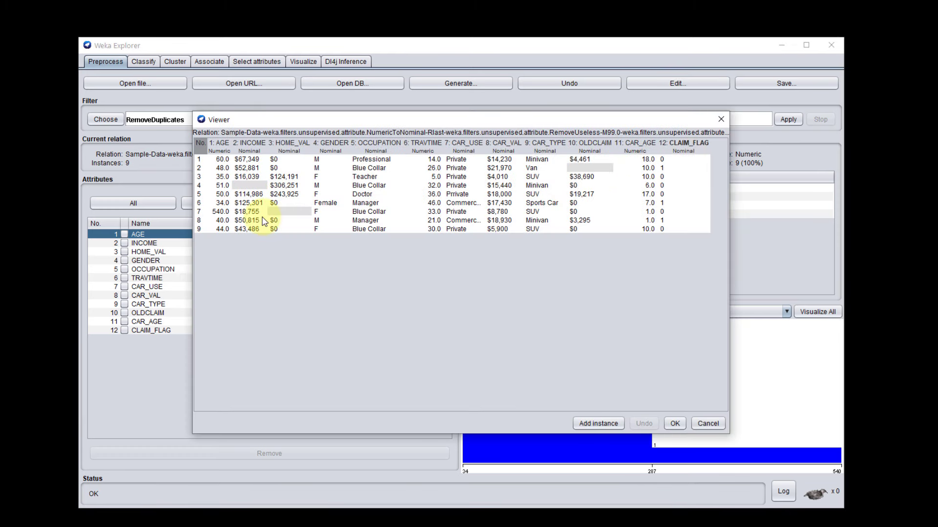
click(224, 213)
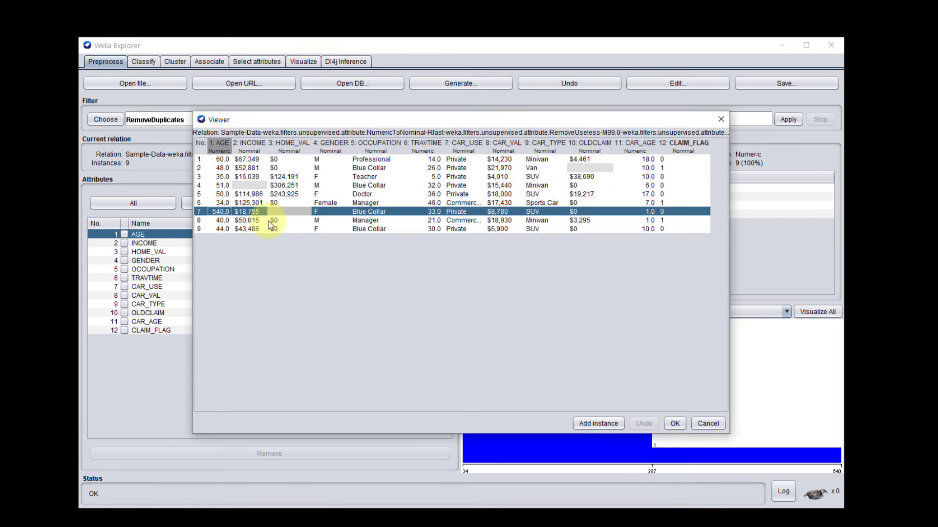
double_click(222, 212)
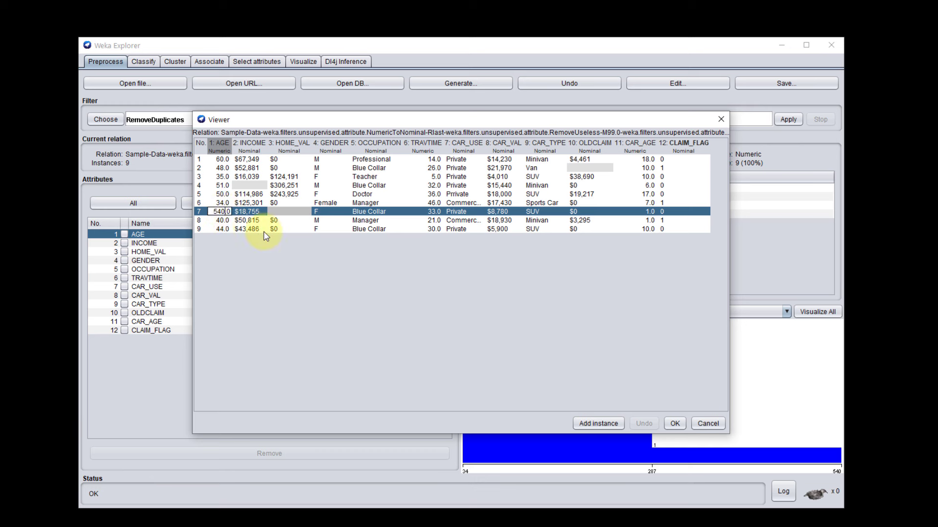
key(BackSpace)
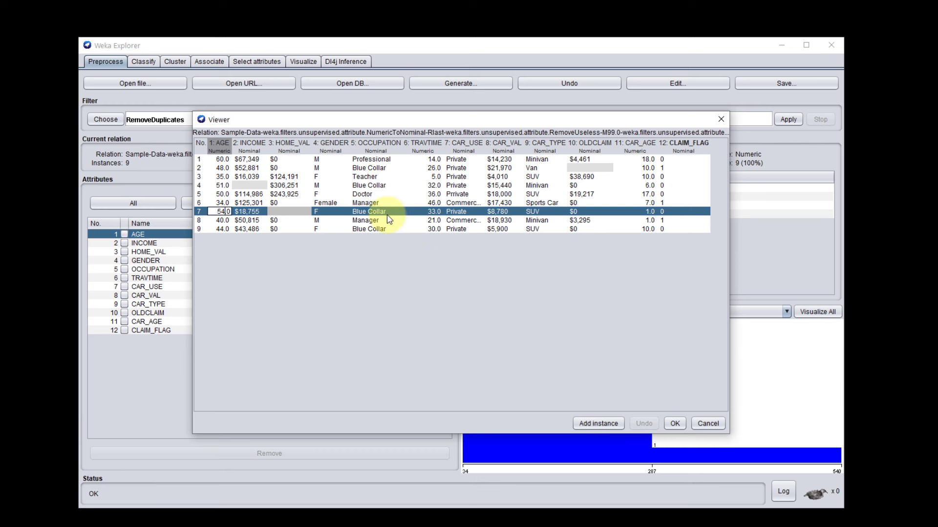
Step: Set GENDER of instance 6 to F and CAR_USE of instance 5 to Private, and keep the edited data
click(324, 204)
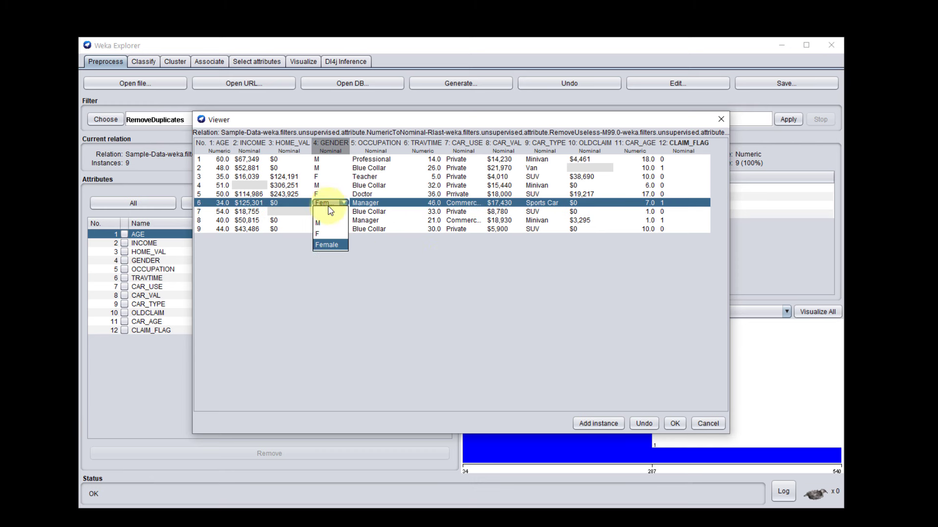
click(324, 236)
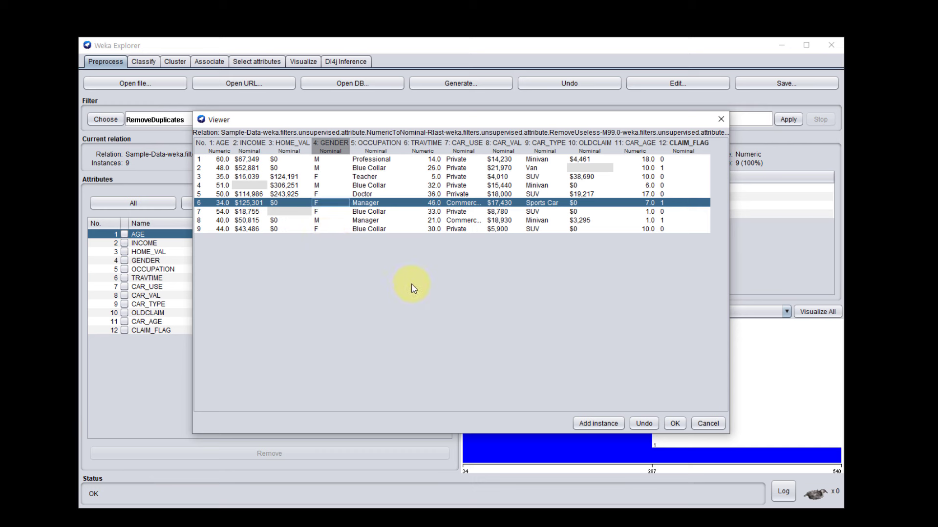
click(462, 195)
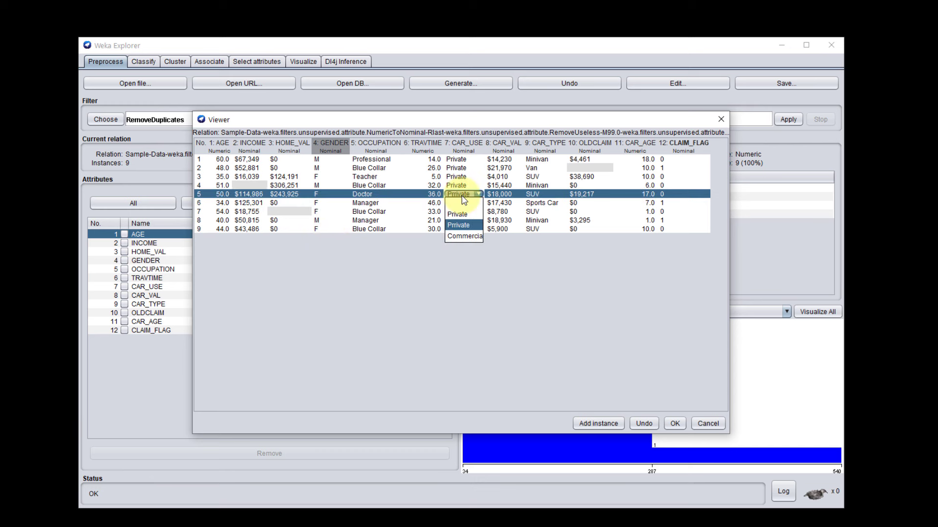
click(459, 214)
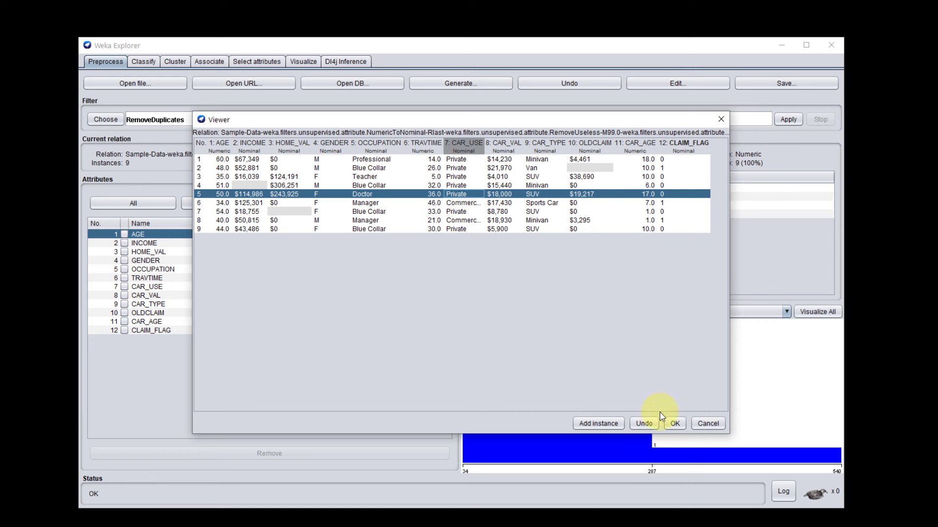
click(675, 424)
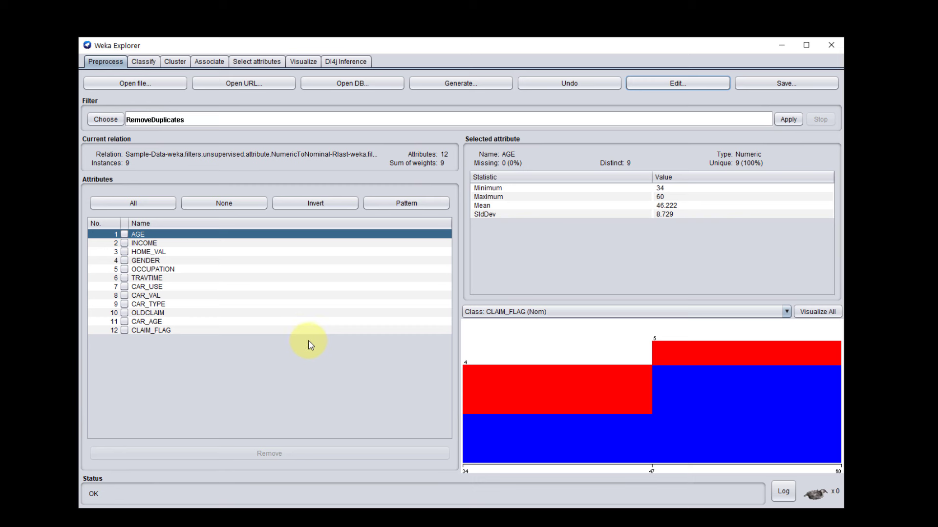
Step: Go to classification and set the test option to use the training set
click(149, 66)
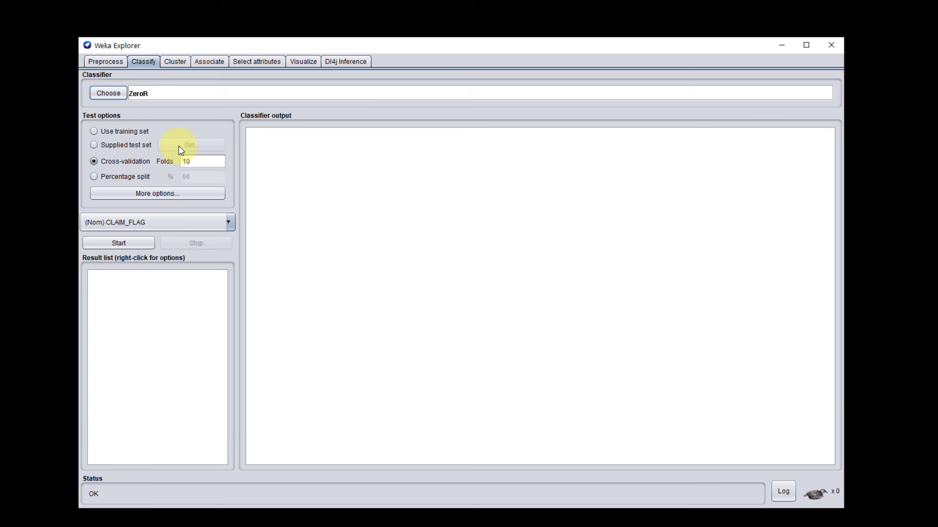
click(95, 132)
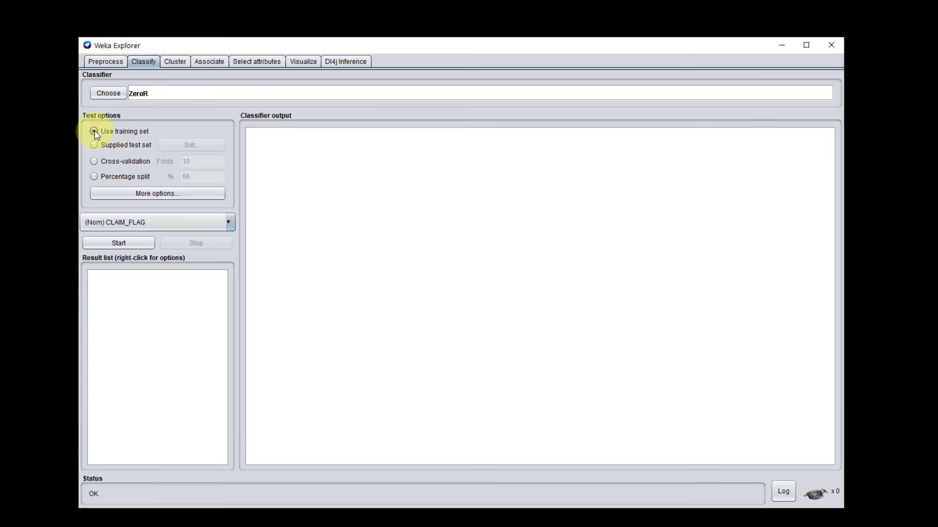
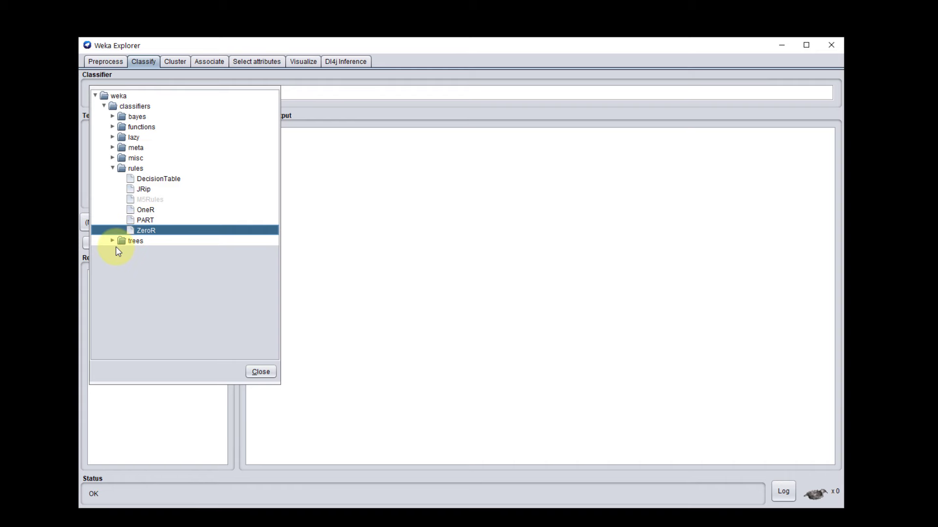
Step: Browse the bayes, functions and lazy classifier groups, choose the J48 tree classifier and run it on CLAIM_FLAG
click(112, 117)
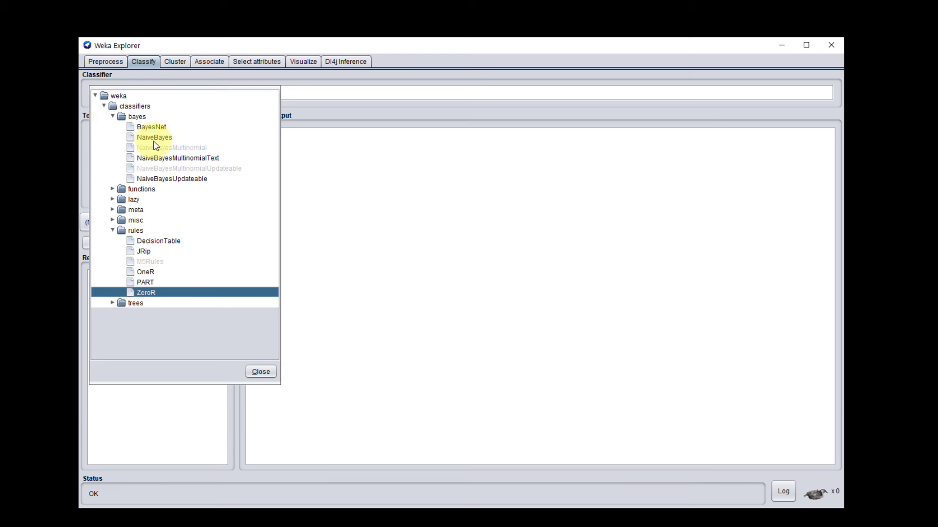
click(113, 117)
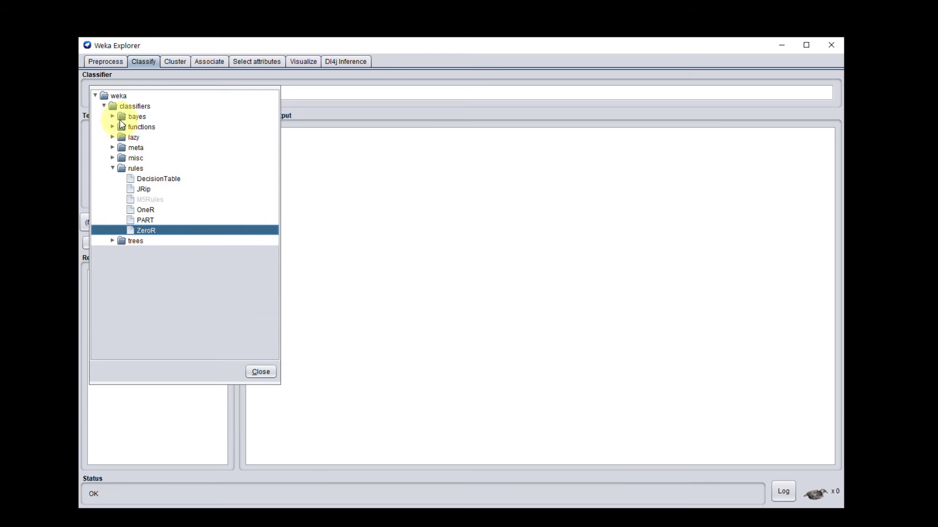
click(113, 128)
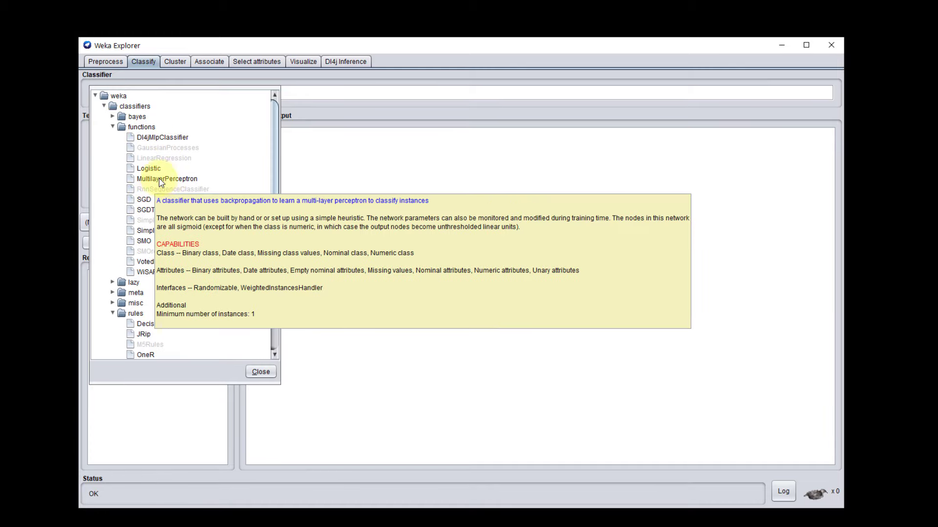
mouse_move(145, 244)
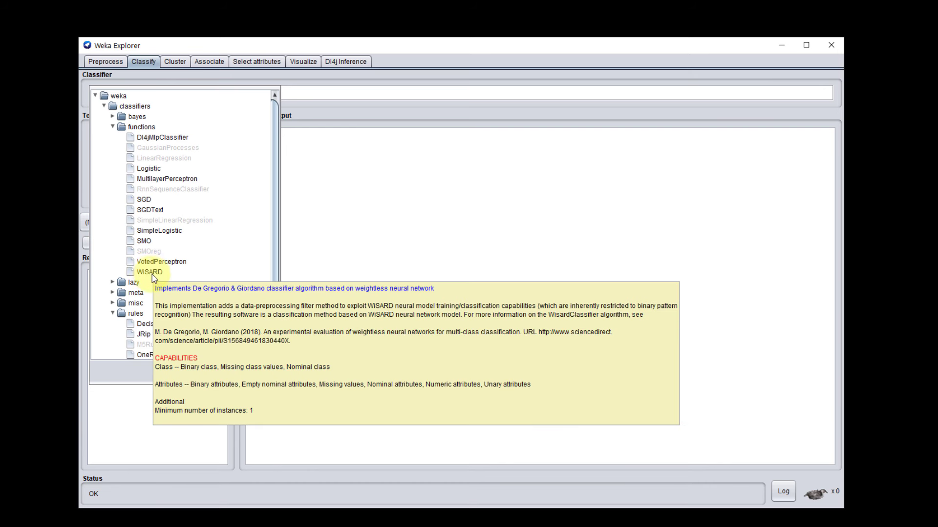
click(113, 283)
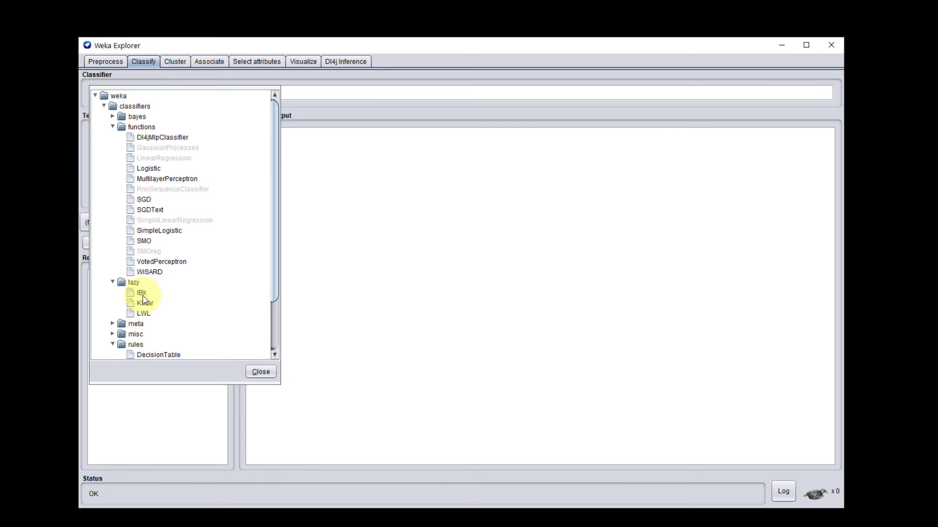
scroll(203, 268, down, 2)
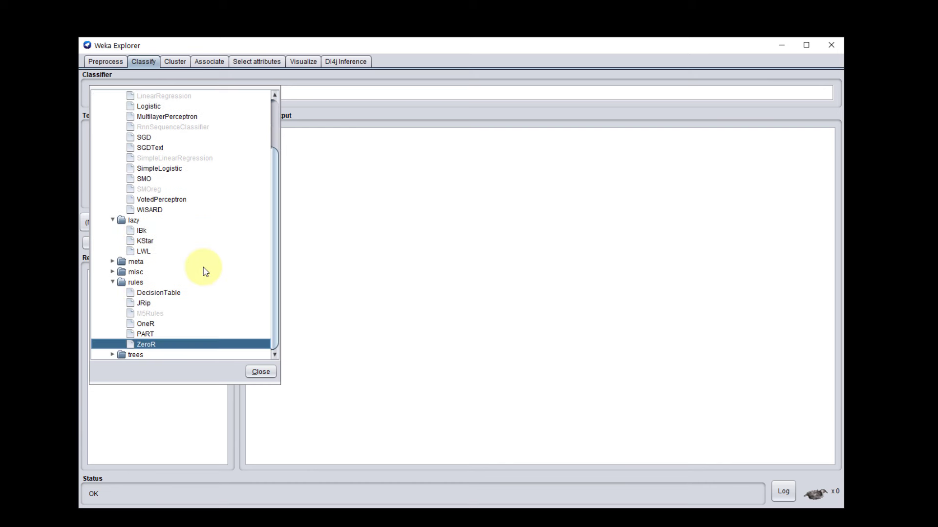
click(113, 355)
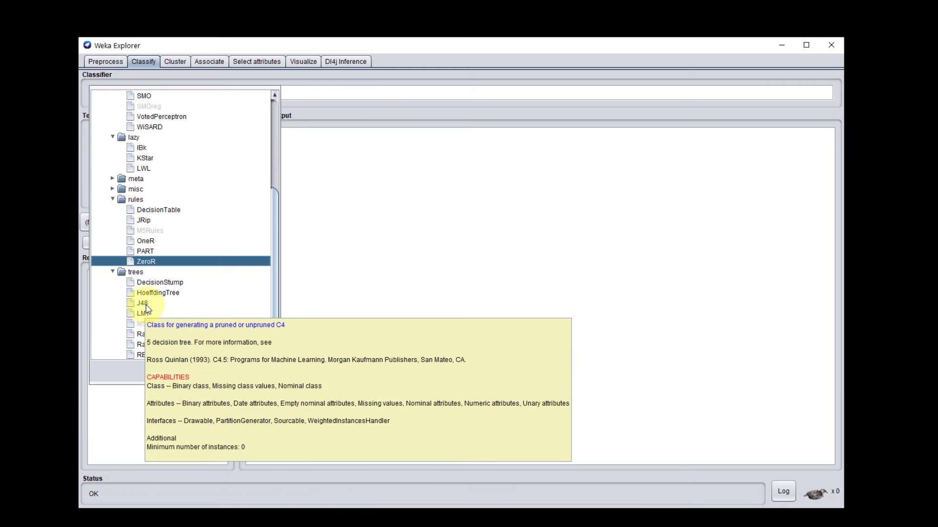
click(142, 303)
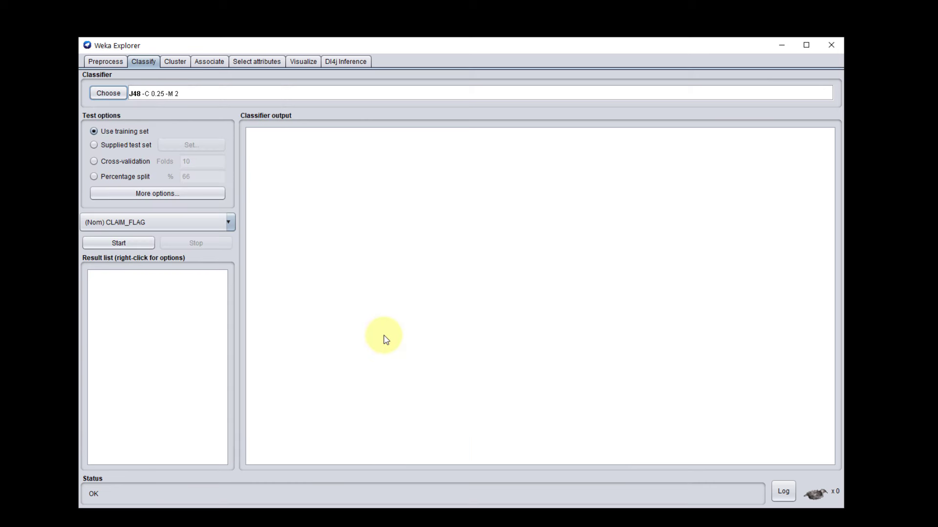
click(137, 245)
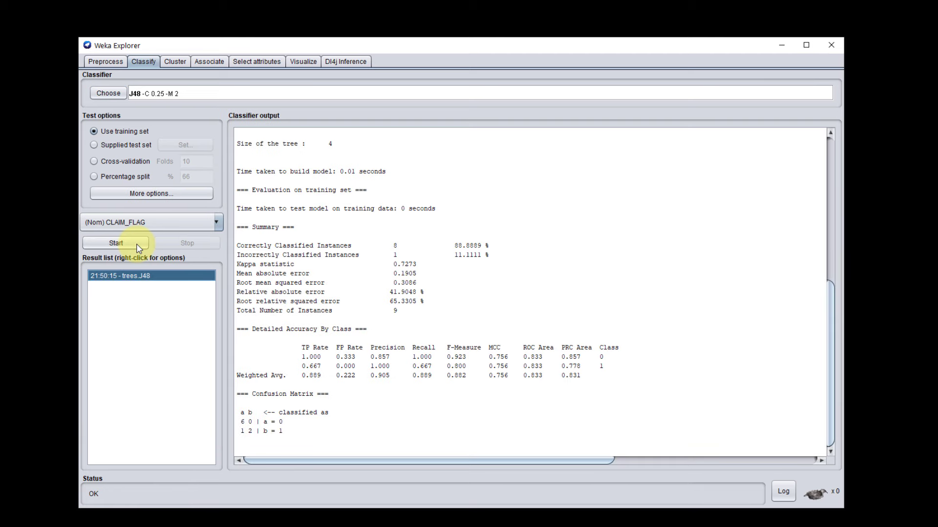
Step: Examine the counts of correctly and incorrectly classified instances and the accuracy percentage in the J48 summary
drag(406, 249, 235, 248)
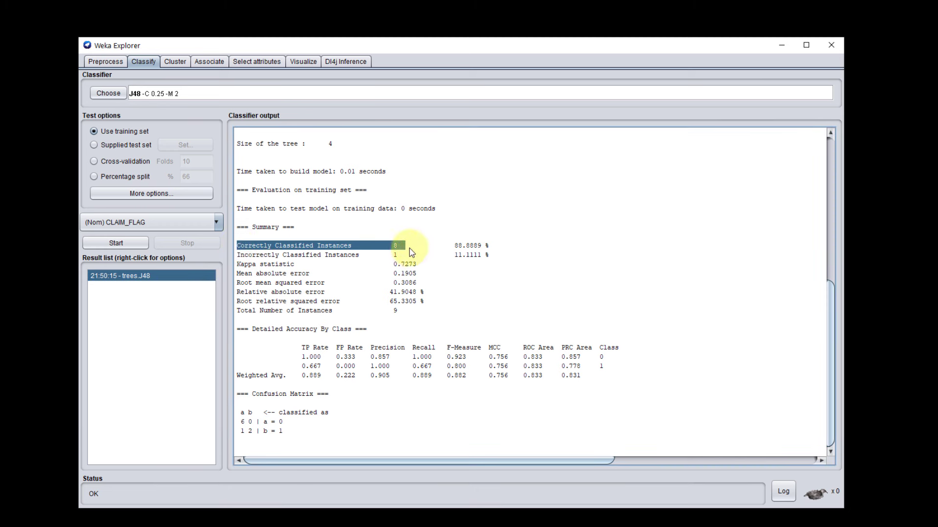
drag(401, 258, 238, 256)
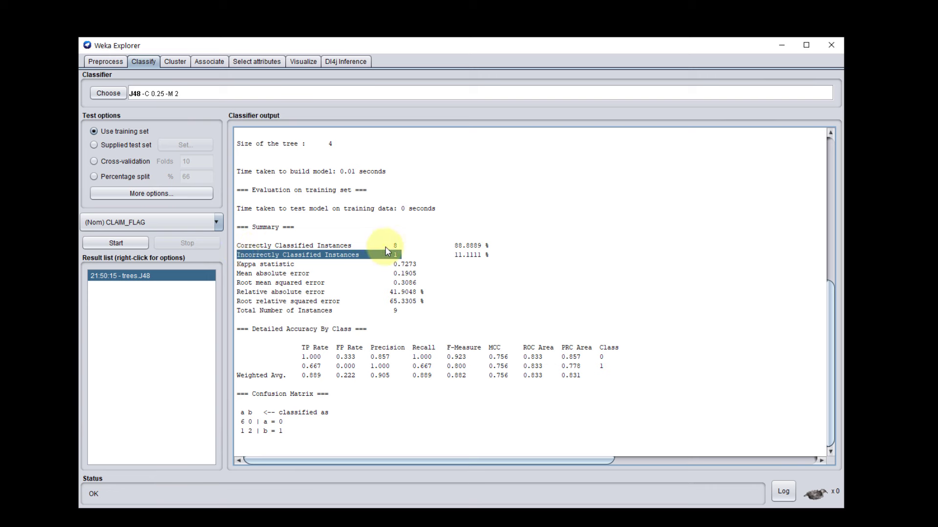
drag(398, 255, 229, 257)
drag(489, 246, 447, 246)
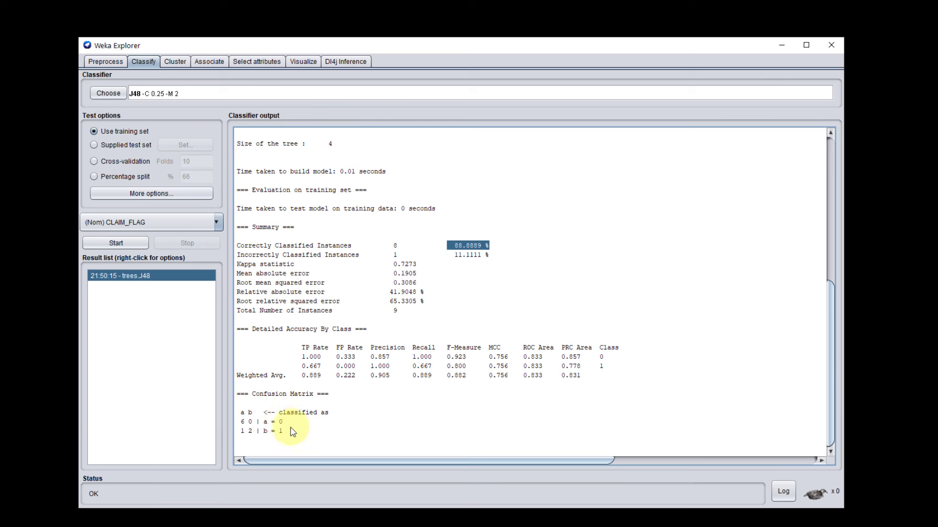
Step: Examine the J48 confusion matrix cell by cell, comparing correct and wrong predictions for classes a and b
drag(288, 432, 233, 415)
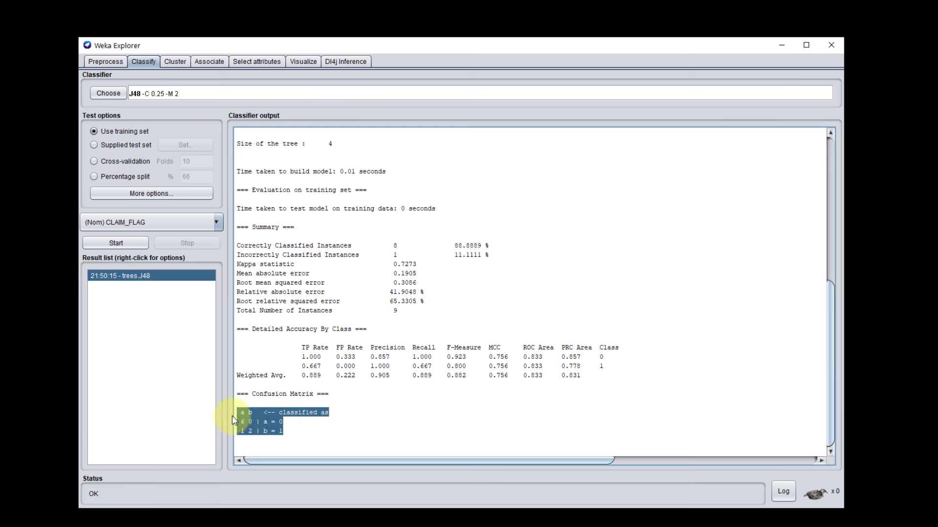
click(335, 432)
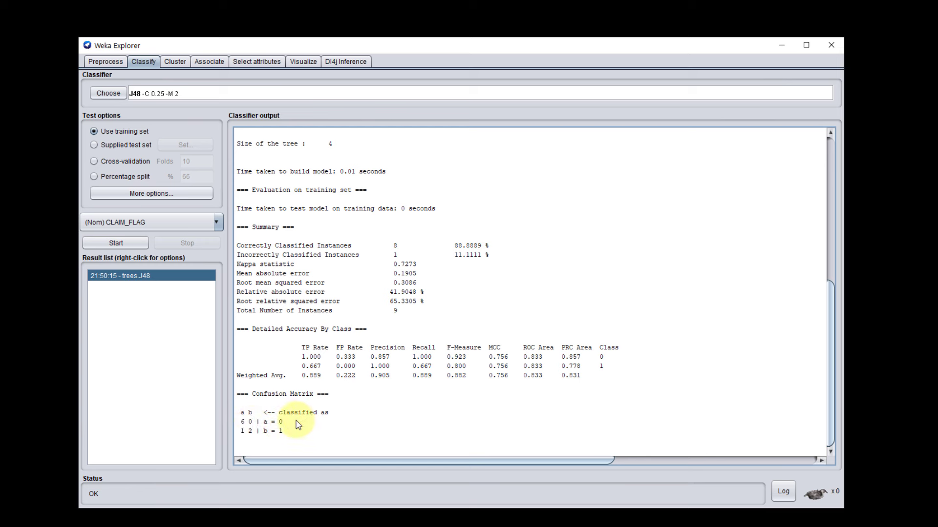
double_click(248, 432)
click(249, 436)
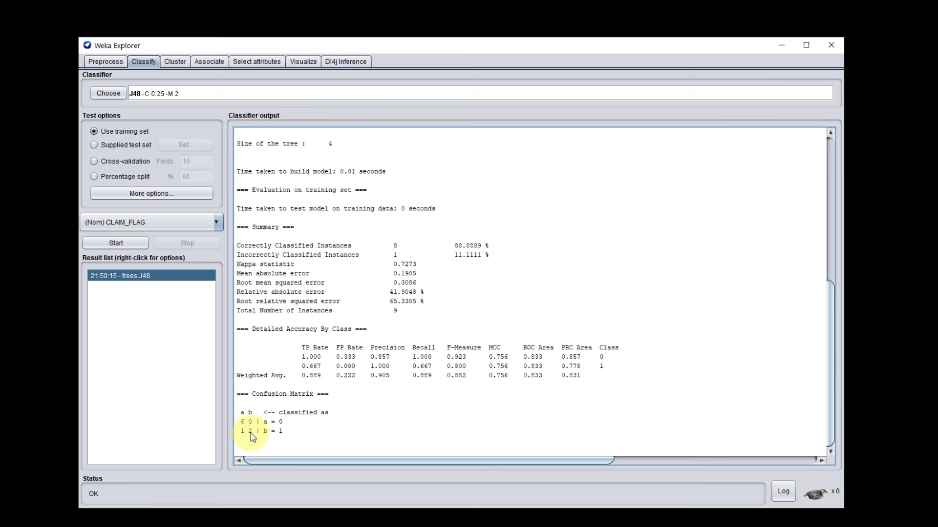
double_click(243, 433)
double_click(251, 432)
drag(245, 422, 241, 422)
click(251, 422)
double_click(251, 423)
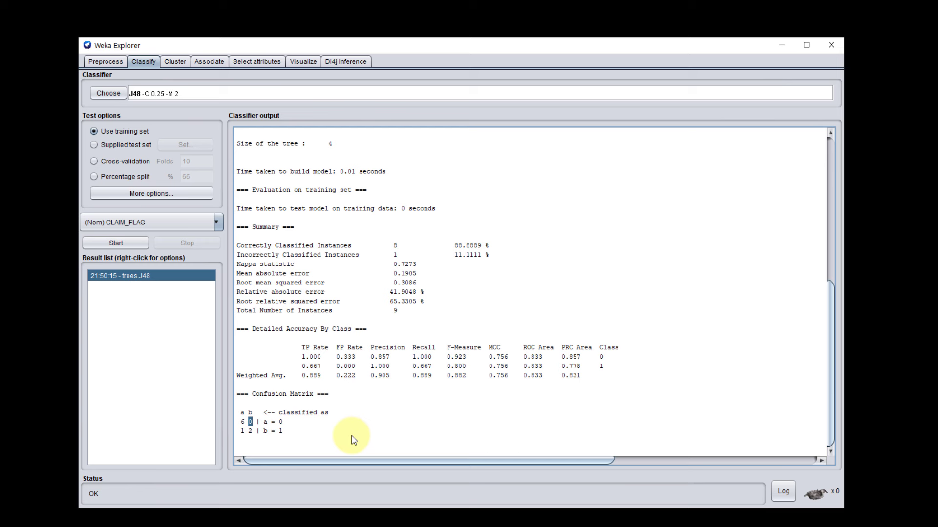
double_click(242, 432)
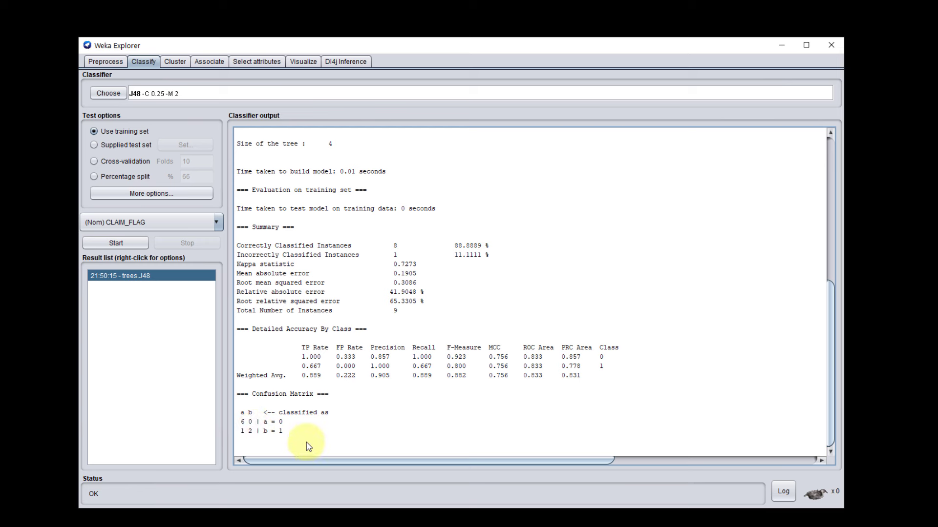
click(244, 434)
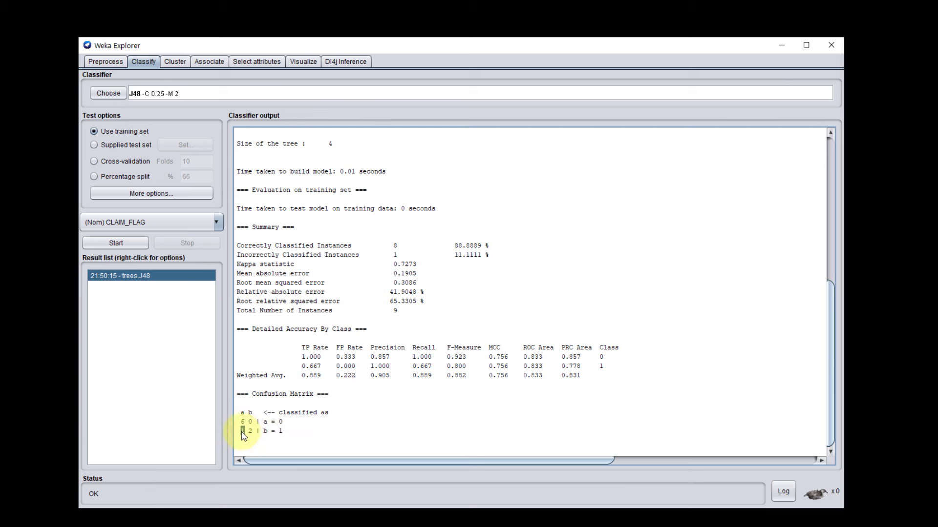
Step: Compare the misclassified cell with the incorrectly classified count and the accuracy percentage in the J48 summary
drag(397, 258, 393, 257)
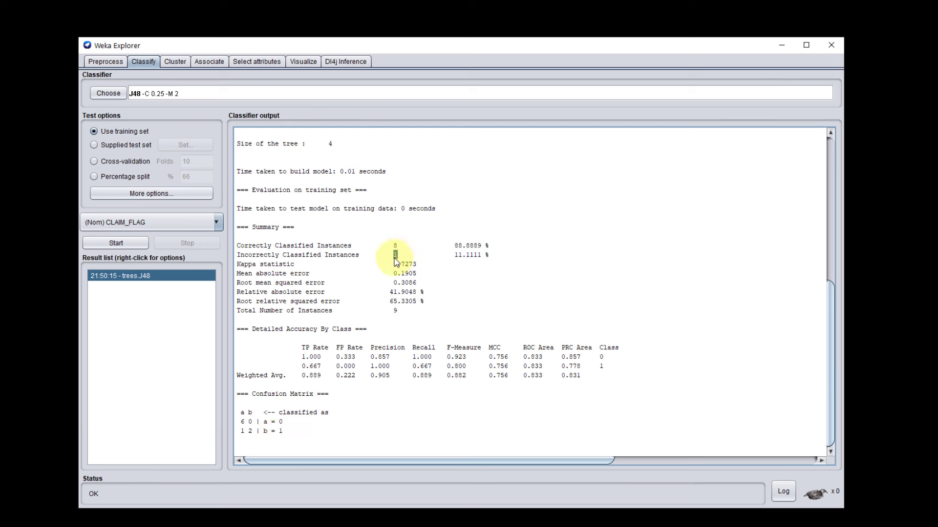
click(486, 245)
drag(489, 249, 447, 247)
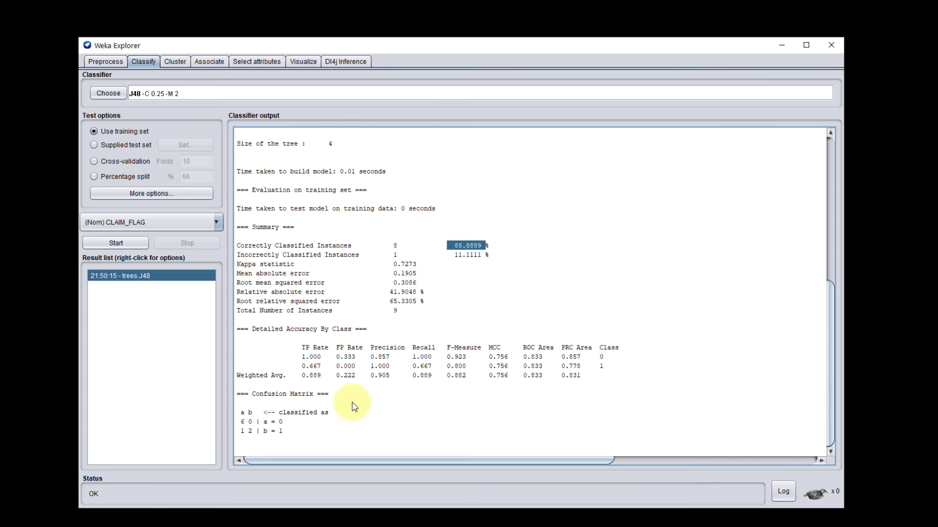
Step: Change the classifier to RandomForest and run it on the training set
click(108, 93)
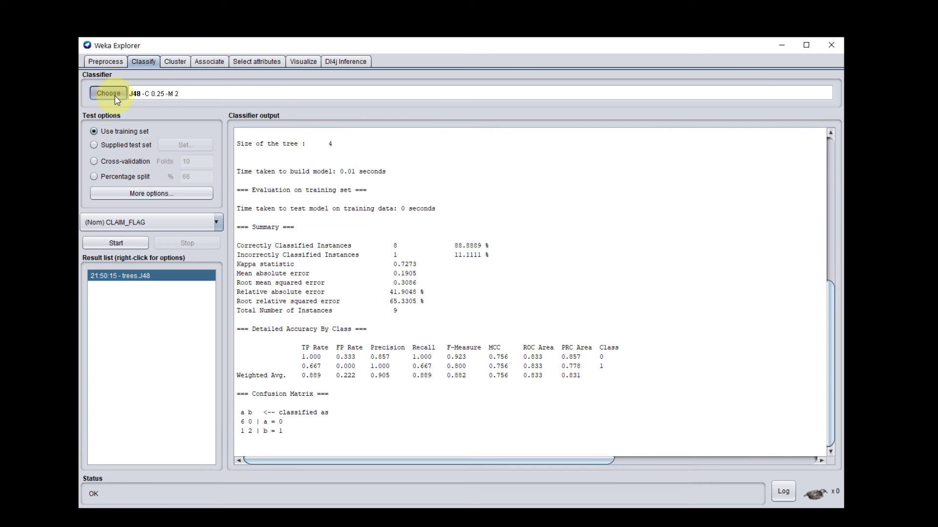
click(155, 241)
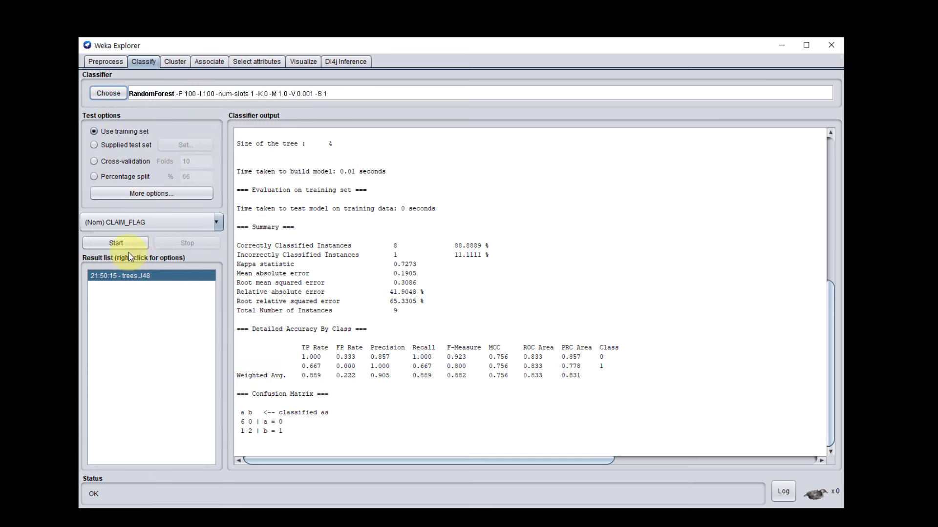
click(116, 243)
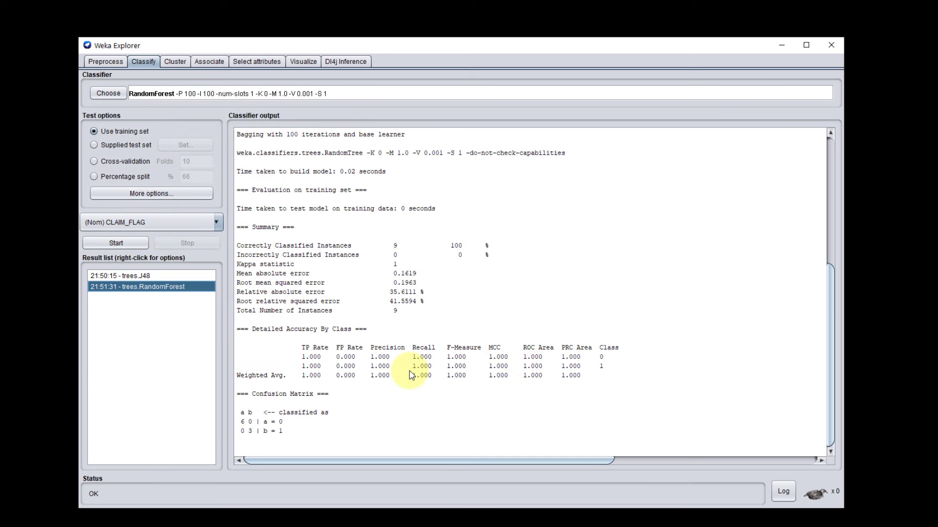
Step: Examine RandomForest's precision, recall and F-measure for classes 0 and 1 in the detailed accuracy table
click(386, 348)
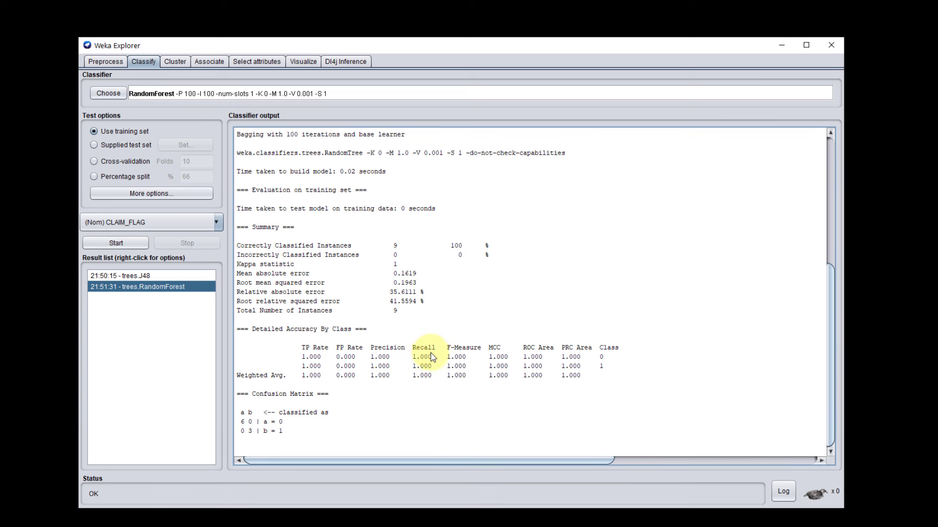
drag(466, 356, 368, 358)
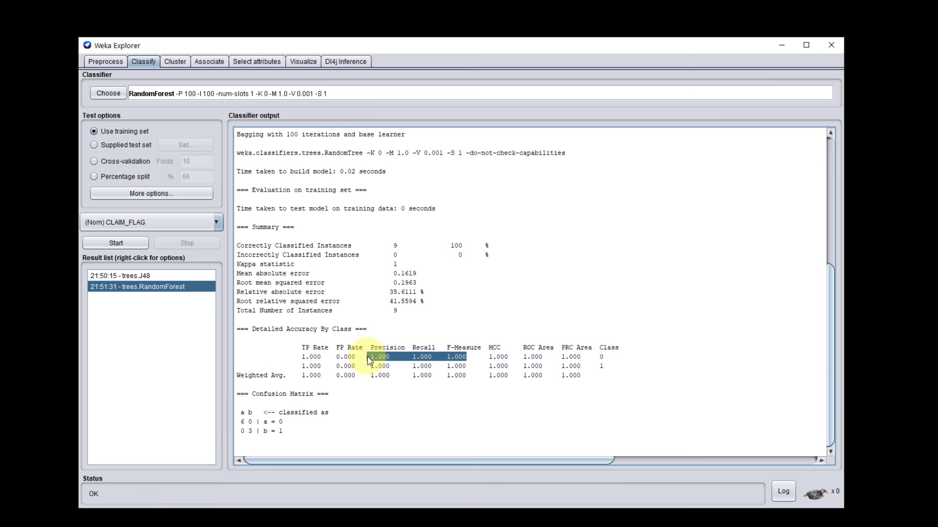
double_click(602, 357)
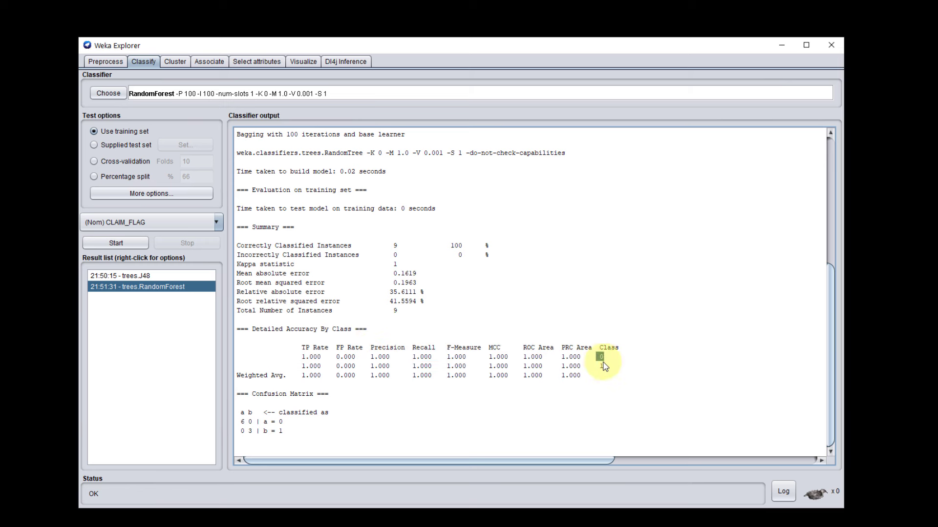
double_click(602, 366)
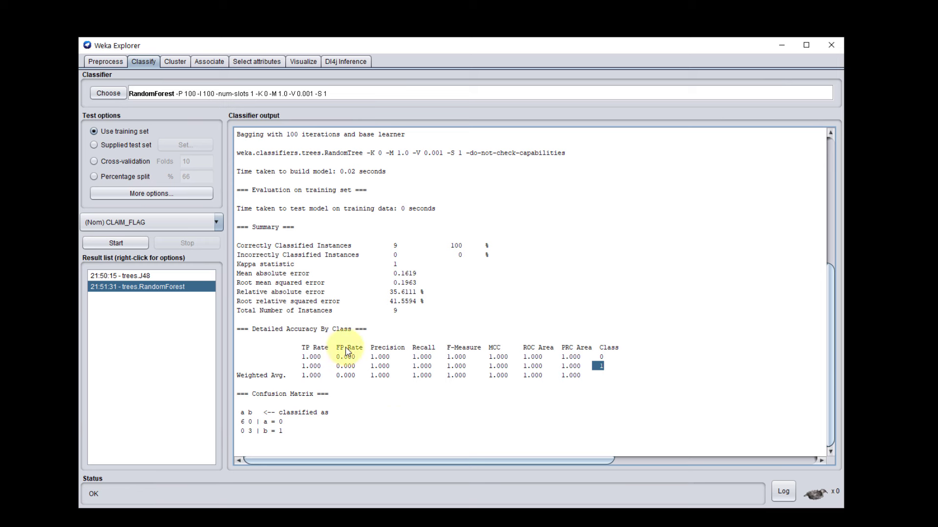
Step: Run RandomForest with a 70% percentage split, and switch the test option to cross-validation with 10 folds
click(117, 178)
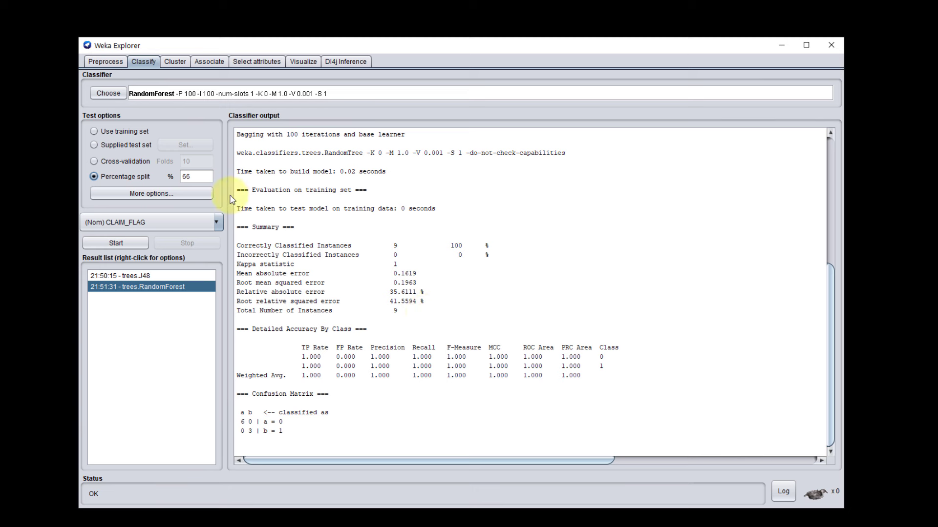
double_click(195, 177)
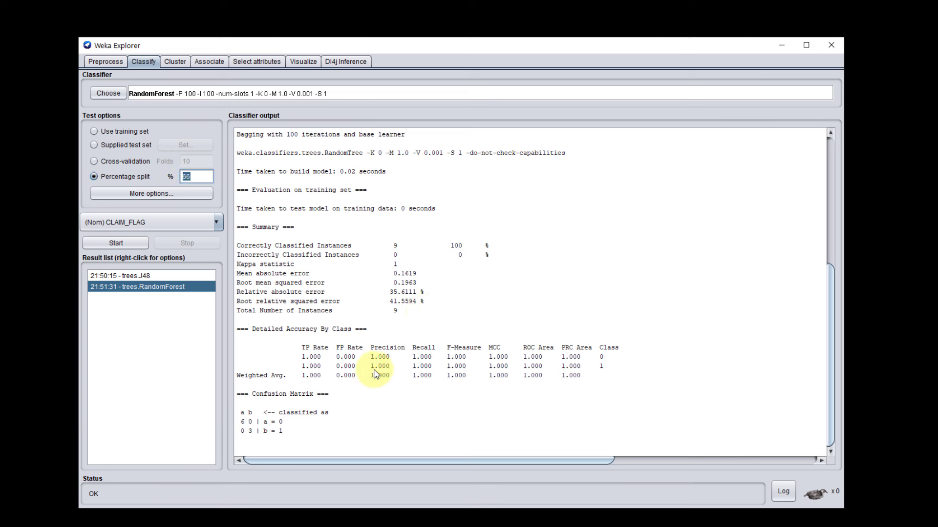
text(70)
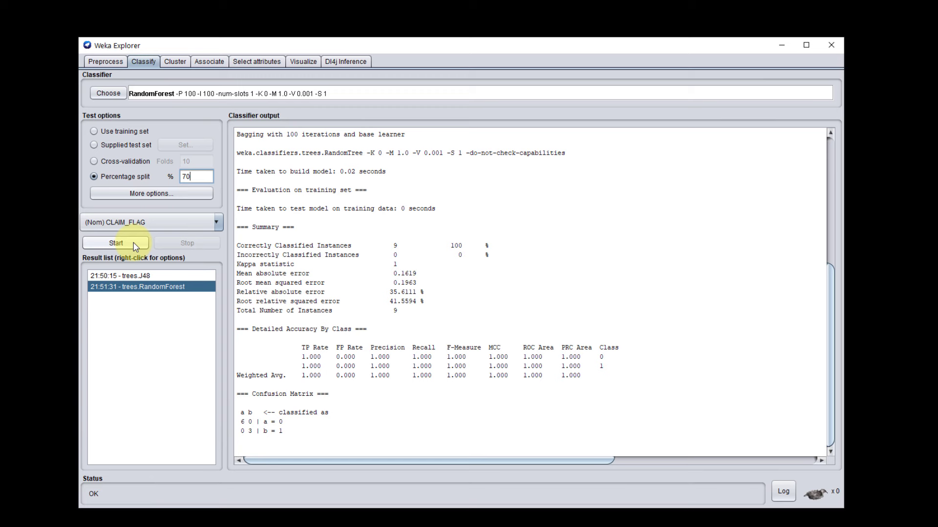
click(134, 243)
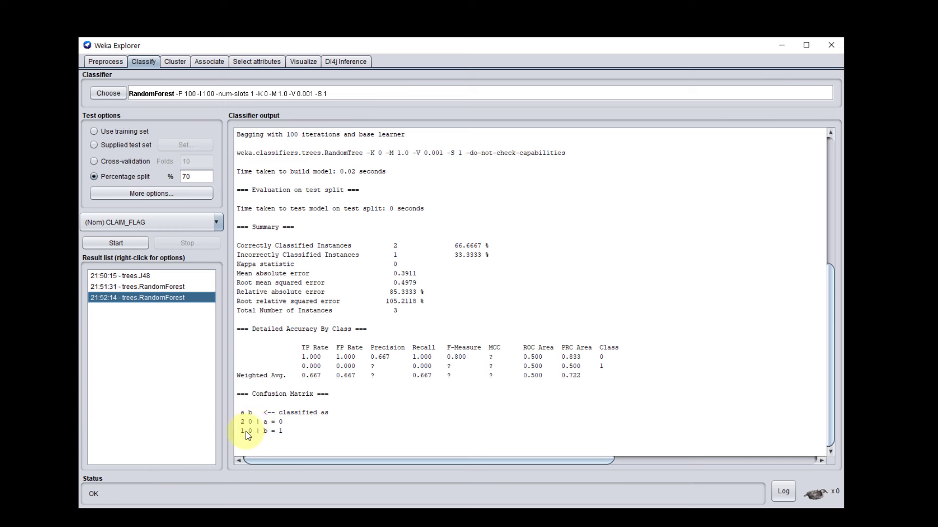
click(120, 164)
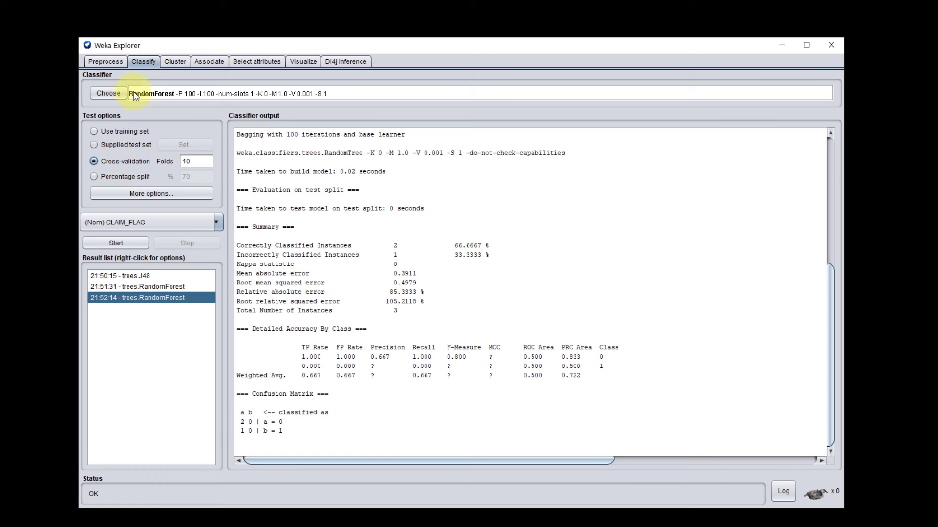
Step: Return to preprocessing, open the dataset for editing and set the CAR_USE value of instance 3 to blank
click(105, 62)
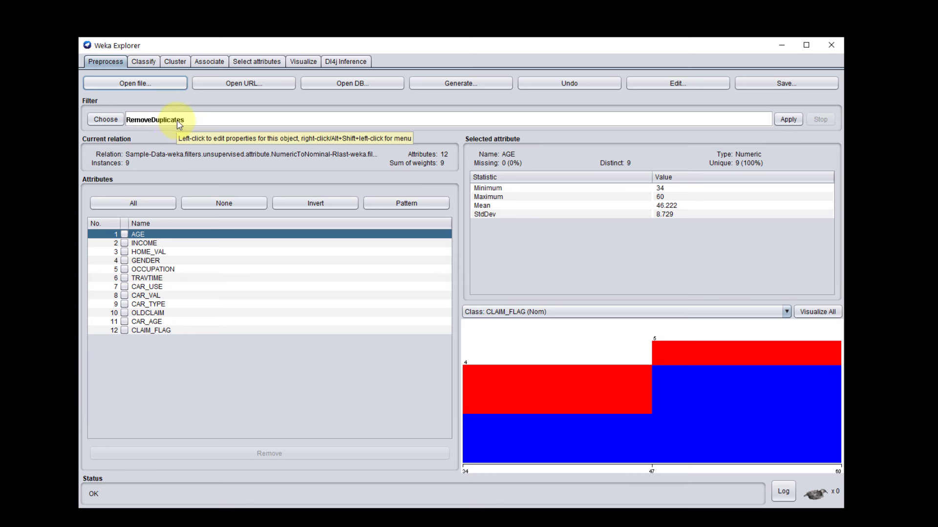
click(677, 84)
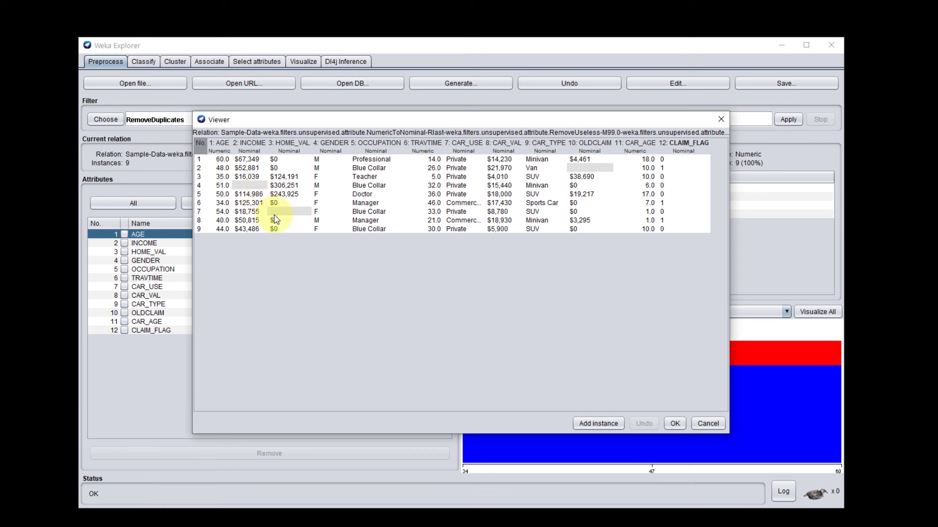
mouse_move(240, 190)
click(457, 177)
click(465, 187)
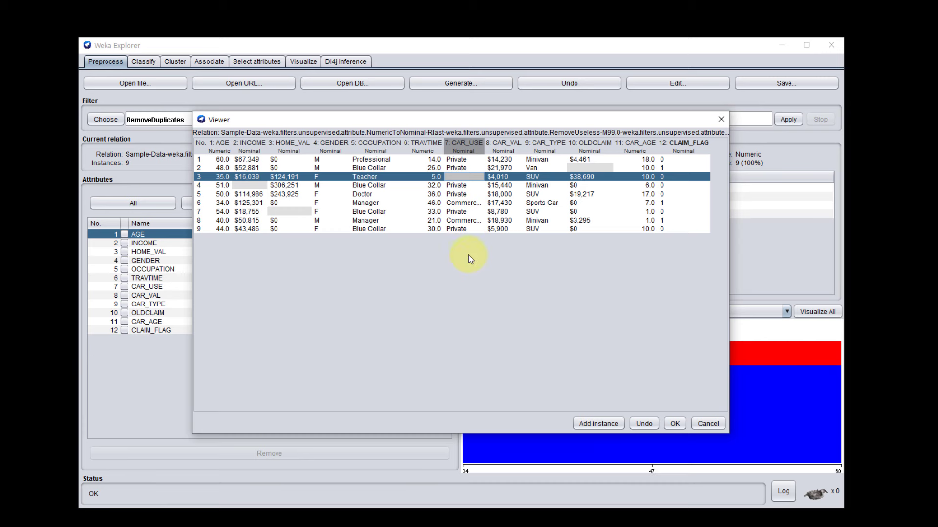
Step: Keep the edited data, then reopen the dataset viewer to check its blank cells and close it
click(673, 424)
click(690, 82)
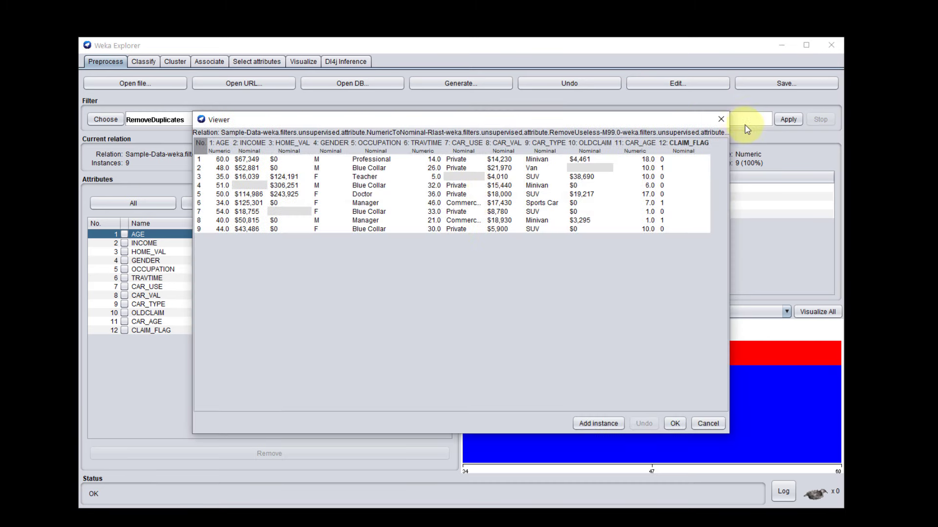
click(721, 119)
Step: Apply the unsupervised attribute filter ReplaceMissingValues to the dataset and check the formerly blank cells in the data viewer
click(105, 120)
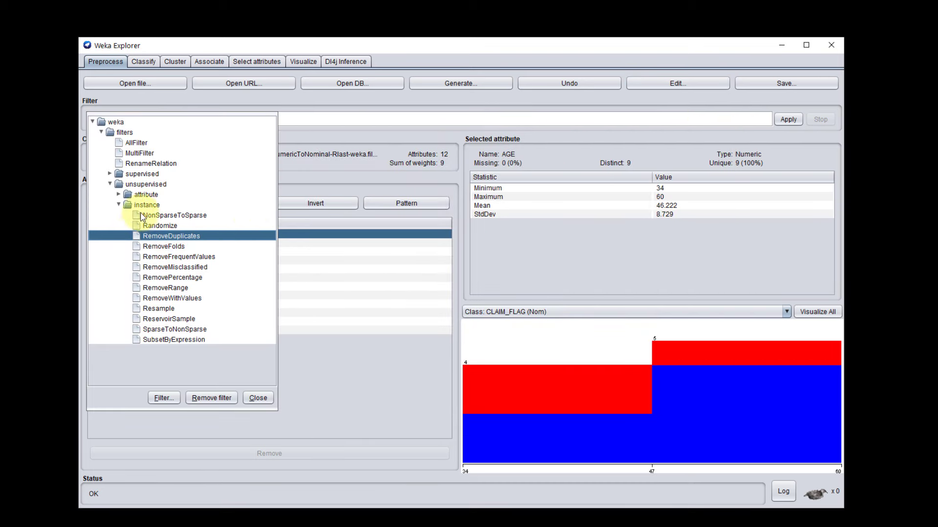
click(119, 206)
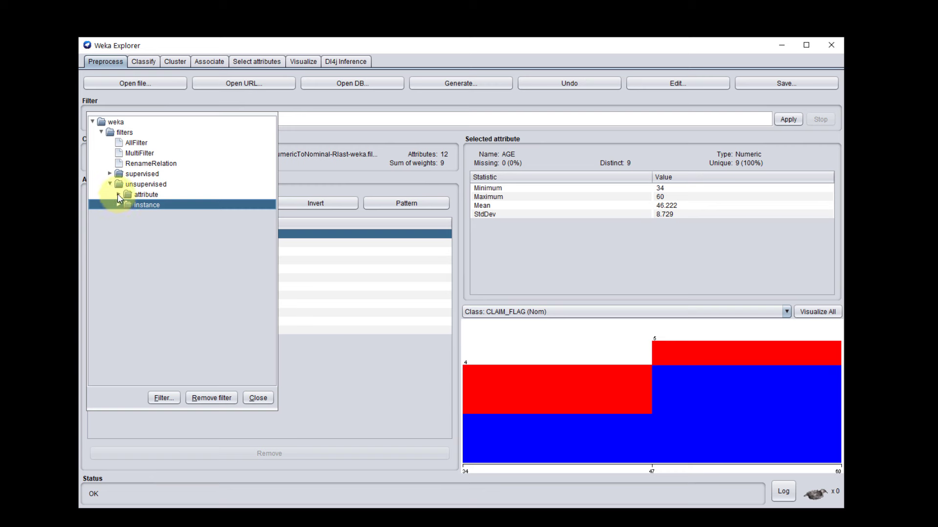
click(118, 195)
drag(272, 189, 267, 338)
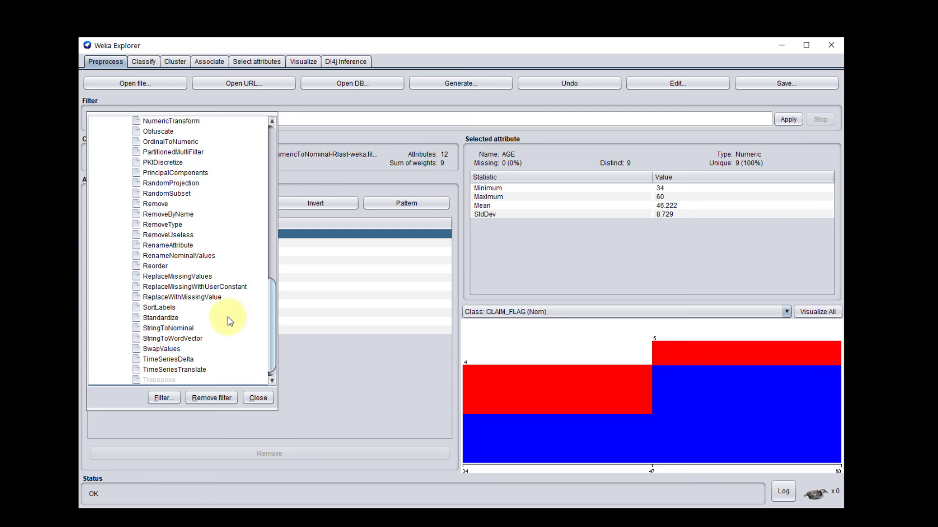
click(172, 278)
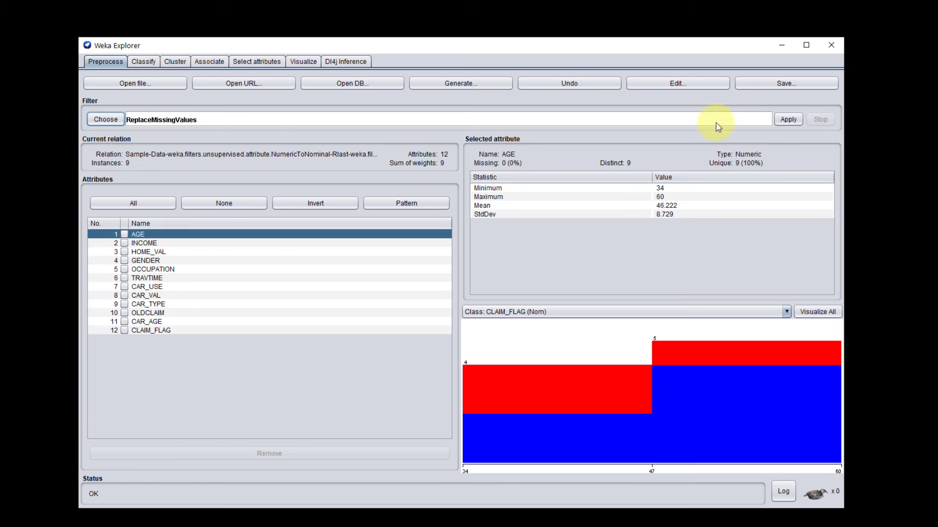
click(786, 121)
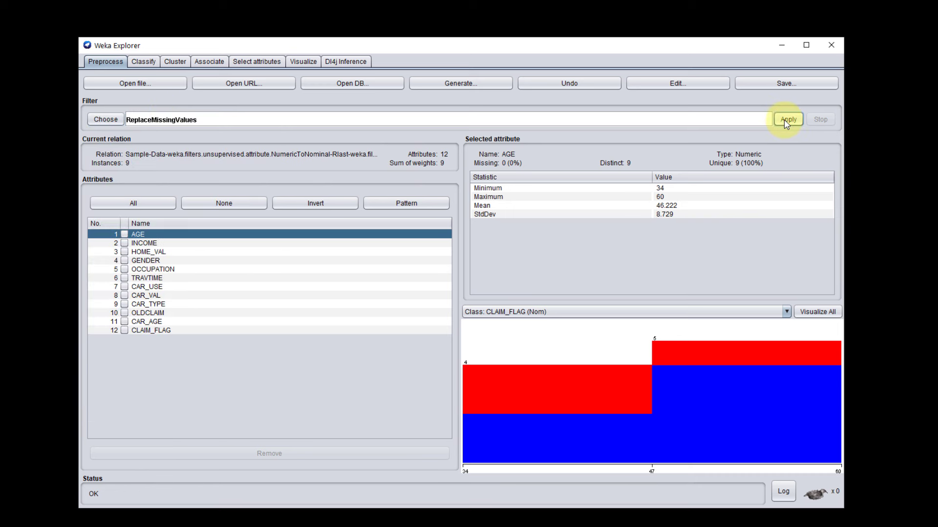
click(677, 84)
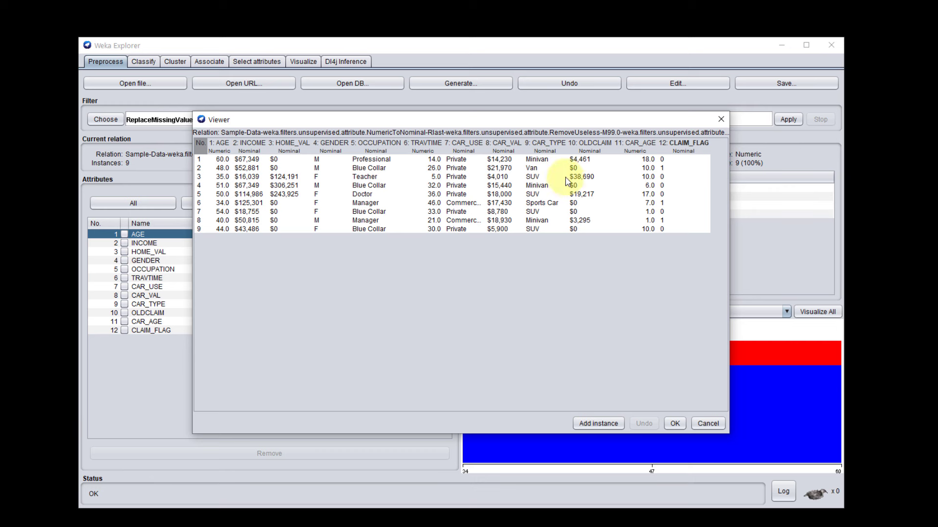
click(674, 424)
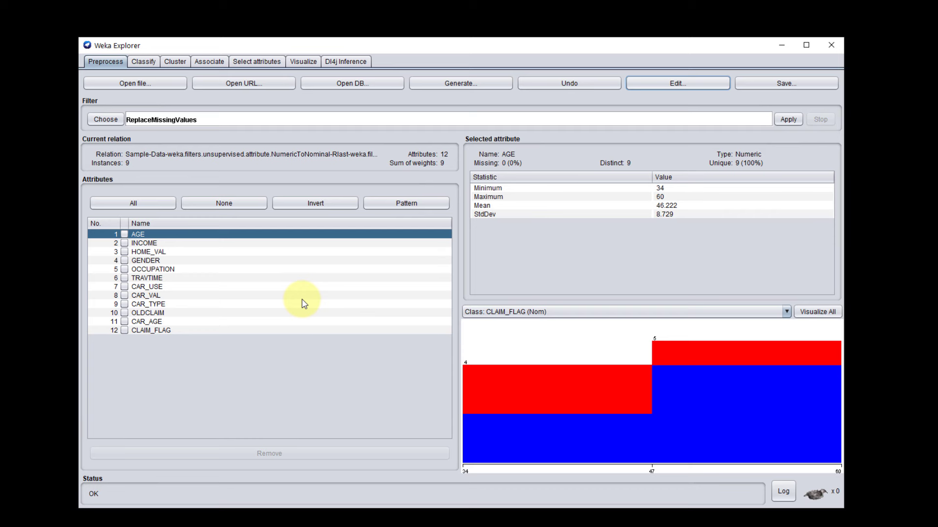
Step: Review the earlier RandomForest training-set result among the classification results, and return to preprocessing
click(144, 62)
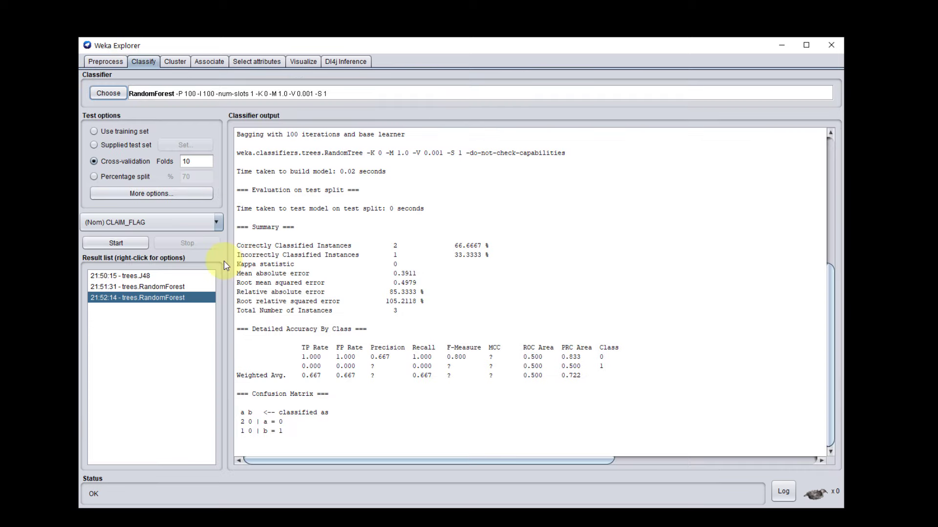
click(138, 286)
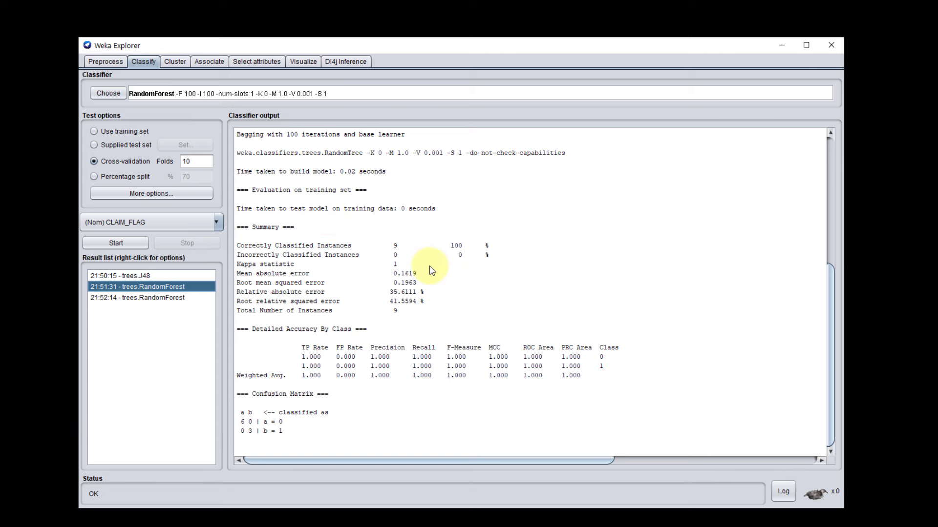
click(111, 64)
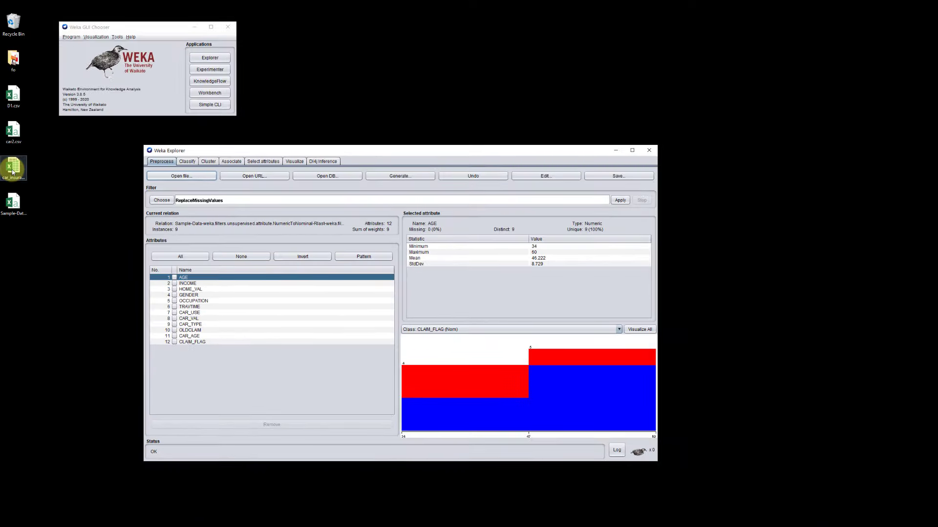
Step: Open car_insurance_claim.xlsx in Excel, enlarge its window to fit the columns, and look at the attribute names in row 1
double_click(12, 171)
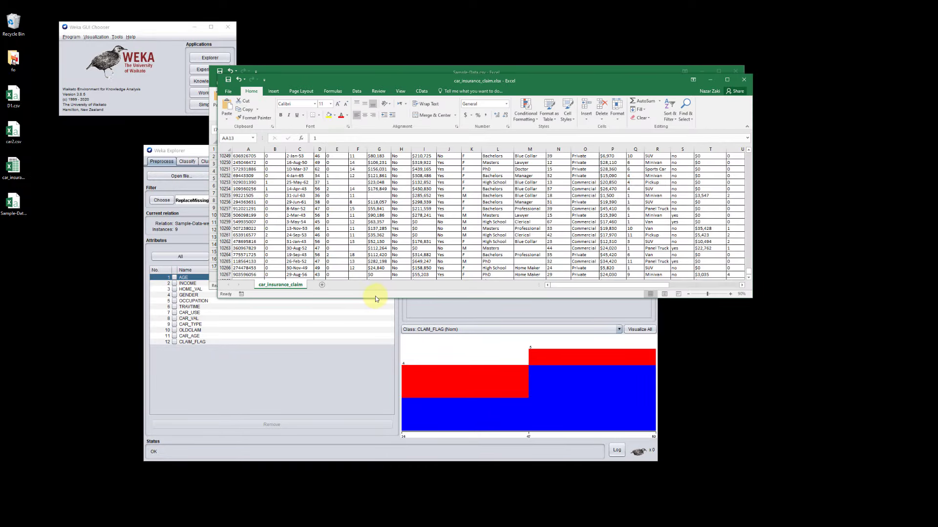
drag(372, 299, 505, 424)
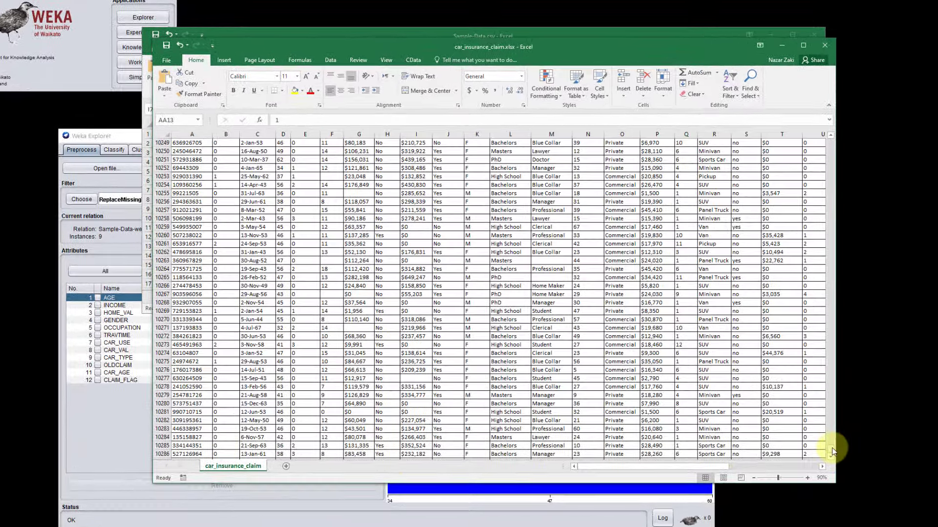
drag(831, 448, 834, 128)
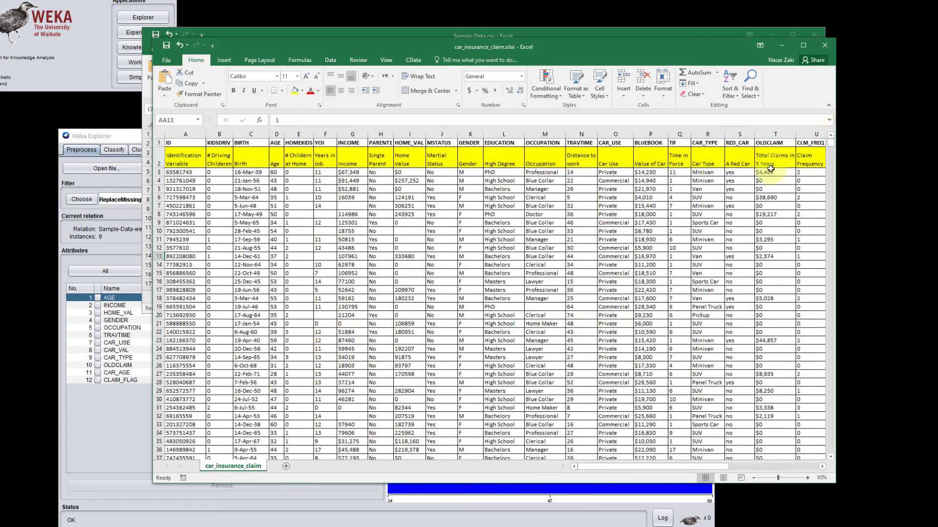
drag(152, 224, 24, 229)
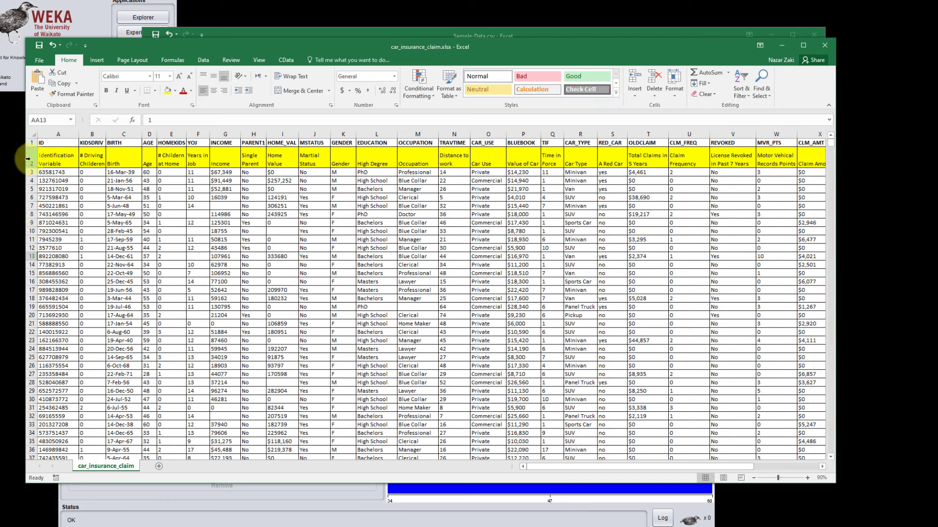
click(26, 141)
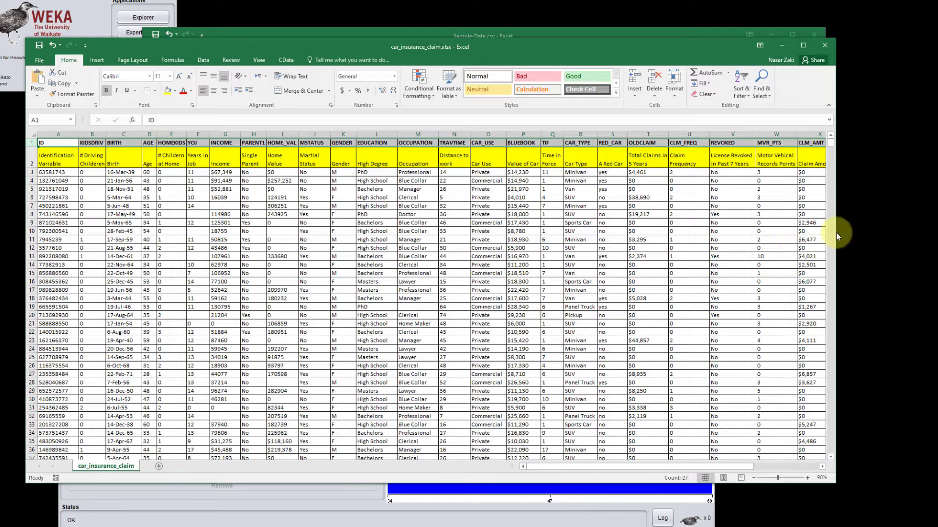
drag(836, 234, 905, 239)
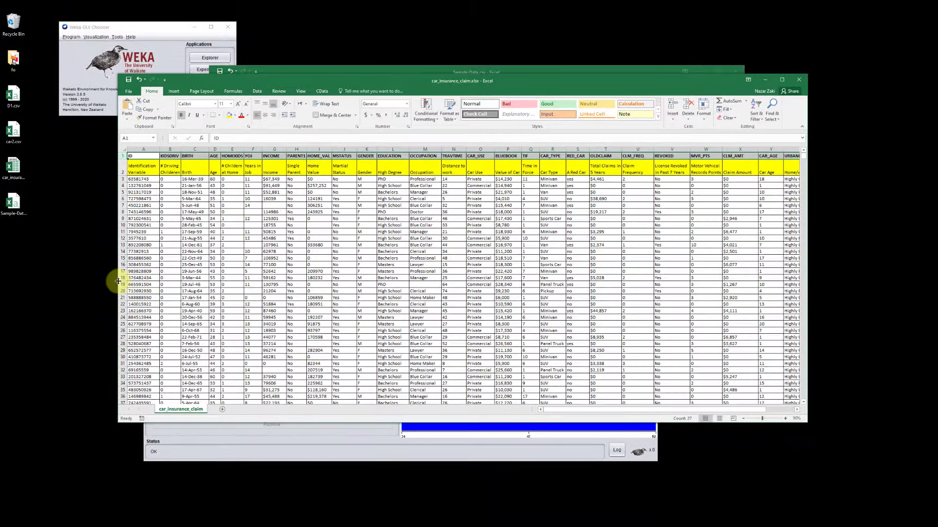
drag(115, 281, 59, 280)
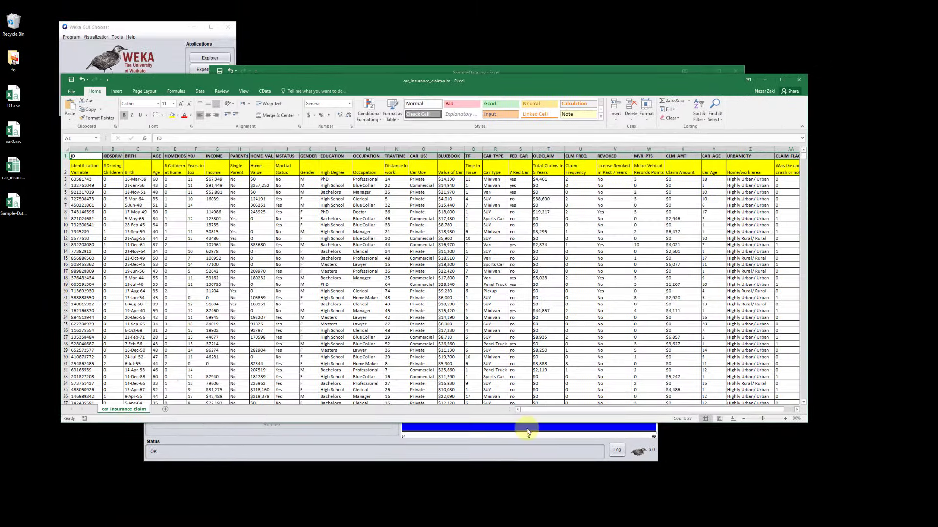
Step: Examine the extent of the car_insurance_claim sheet, from its CLAIM_FLAG column to the last data row
drag(538, 414, 496, 401)
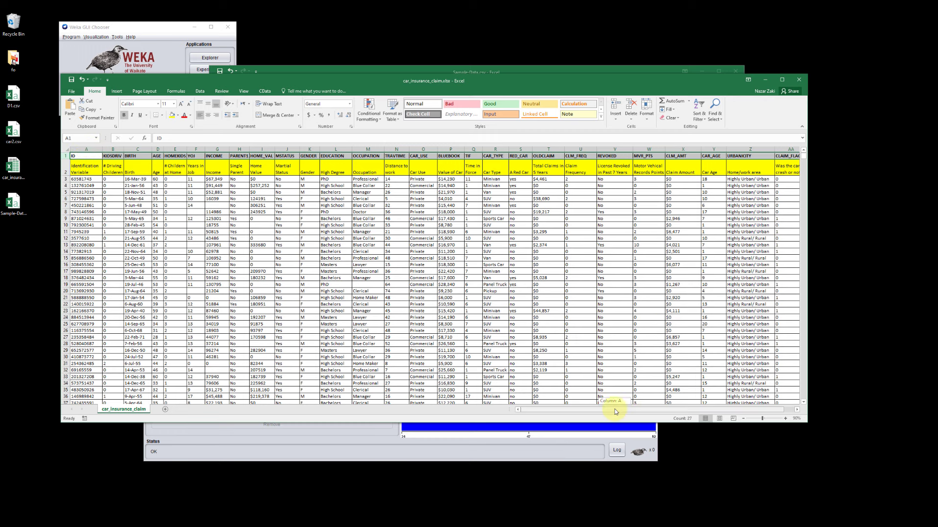
drag(614, 409, 624, 409)
click(753, 150)
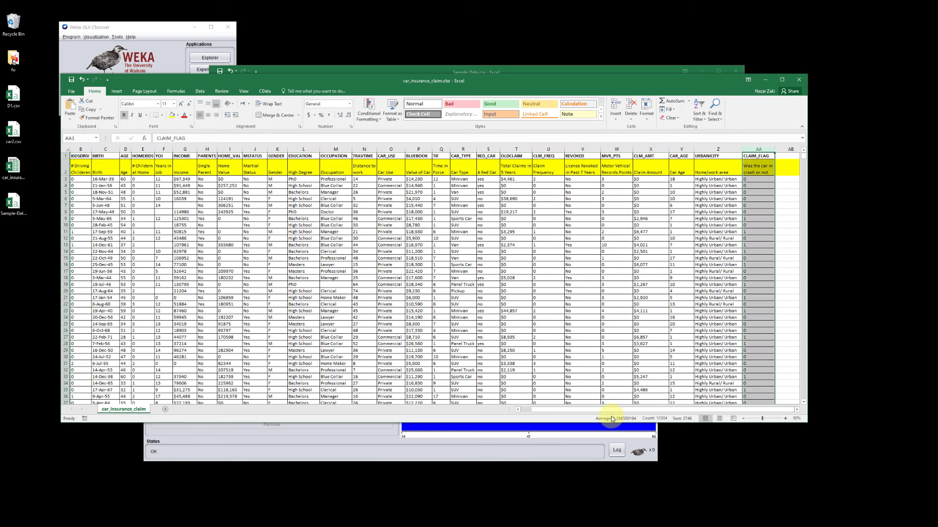
drag(609, 413, 586, 411)
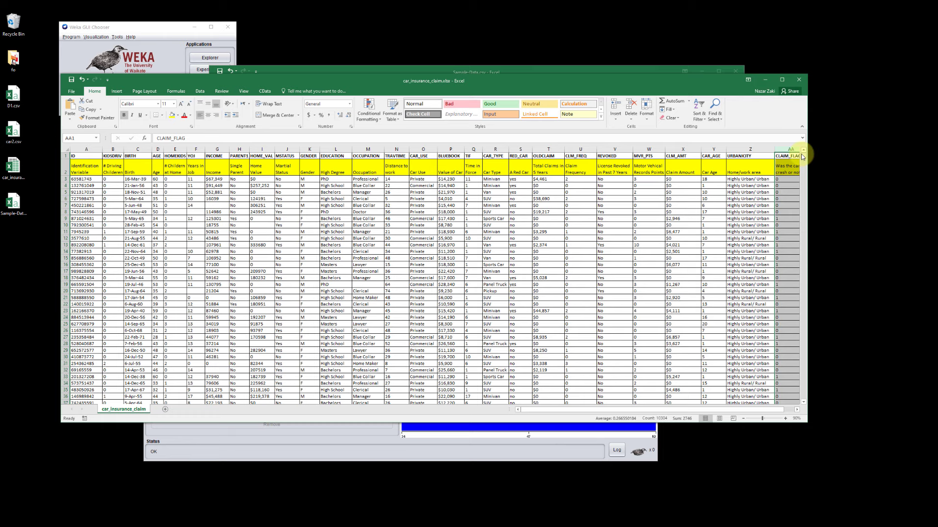
drag(802, 157, 811, 413)
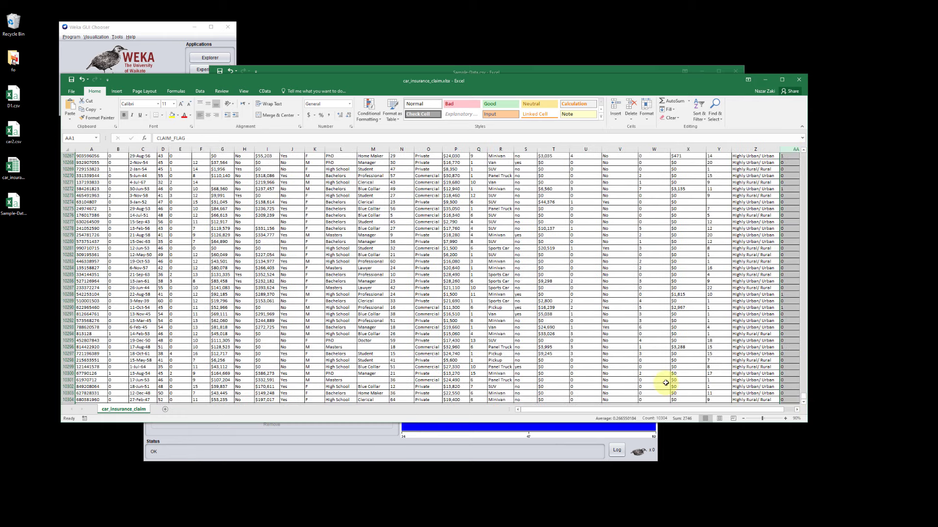
scroll(252, 333, down, 2)
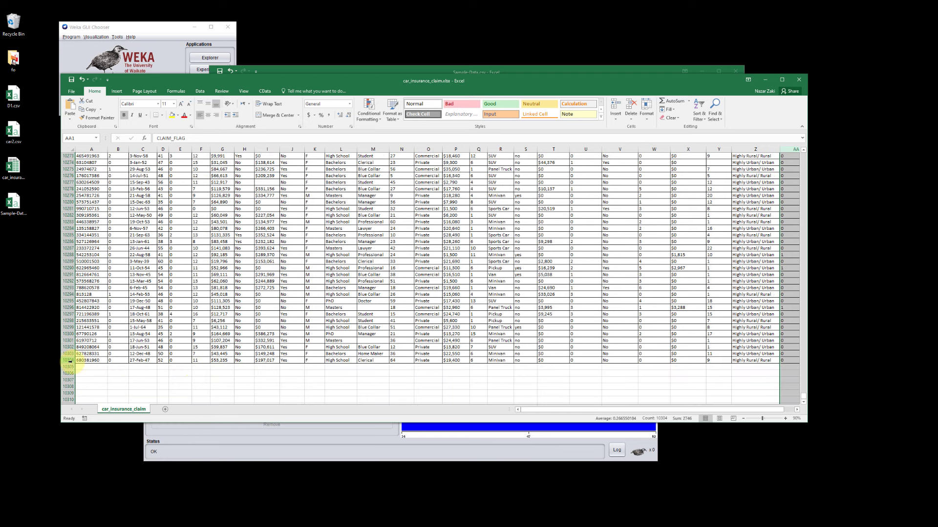
click(68, 360)
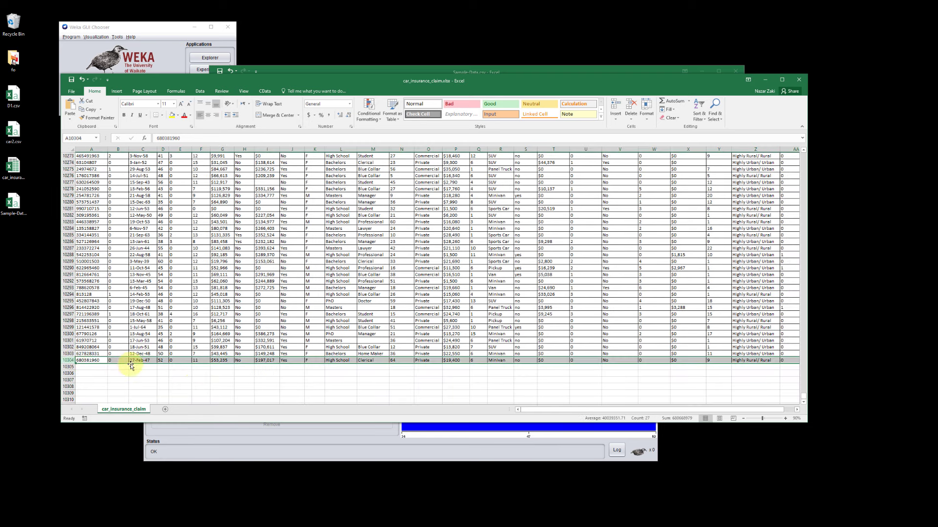
Step: Examine the description row and the EDUCATION and OCCUPATION headers at the start of the sheet, and close the workbook
drag(804, 400, 801, 146)
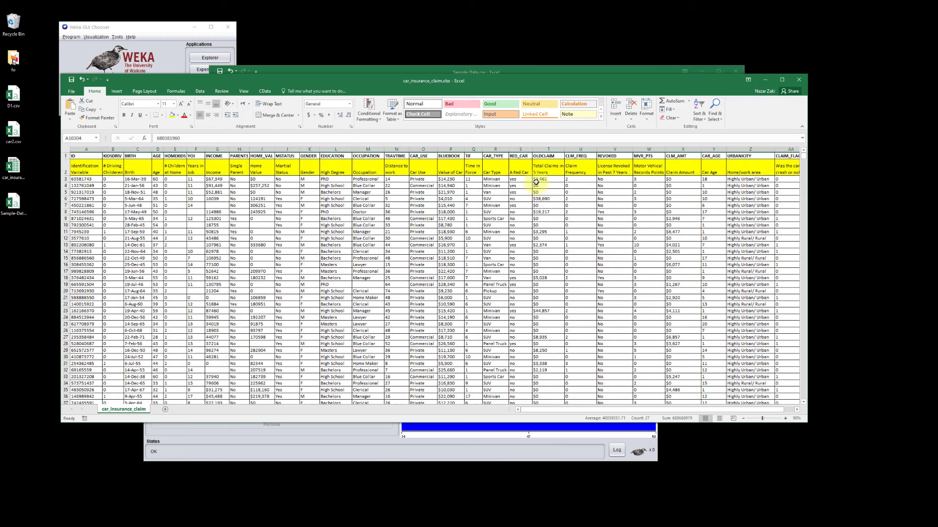
click(65, 170)
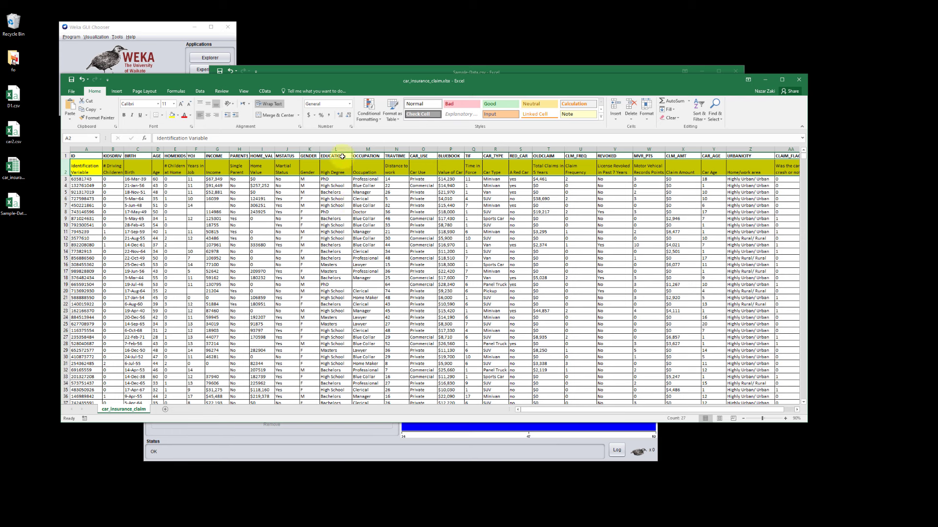
click(333, 157)
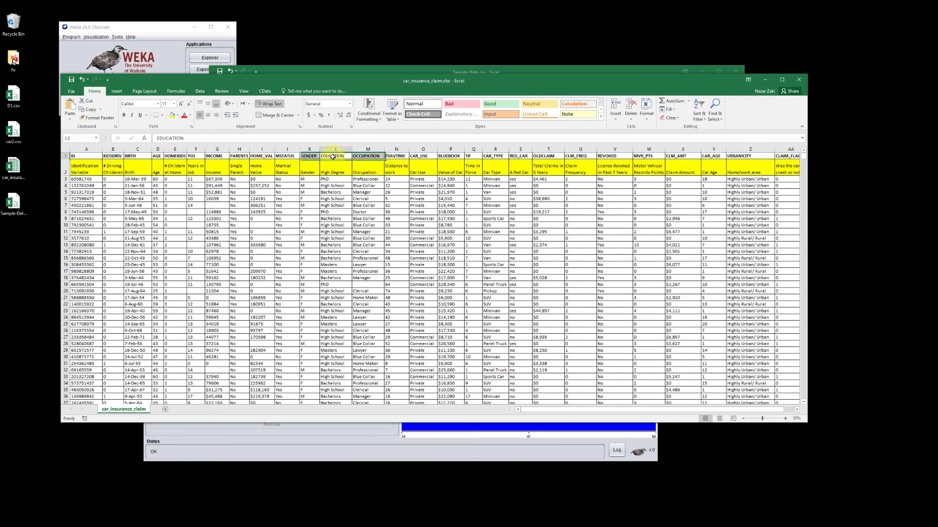
click(371, 157)
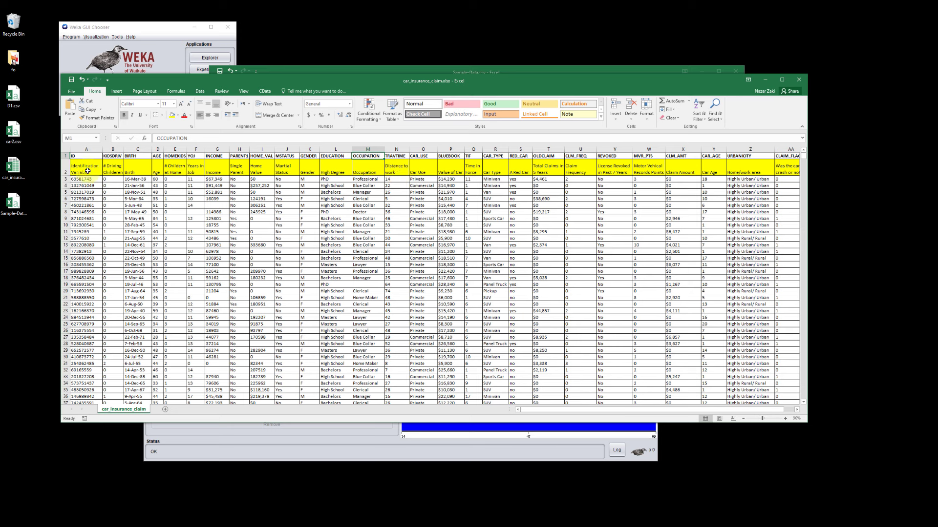
click(88, 171)
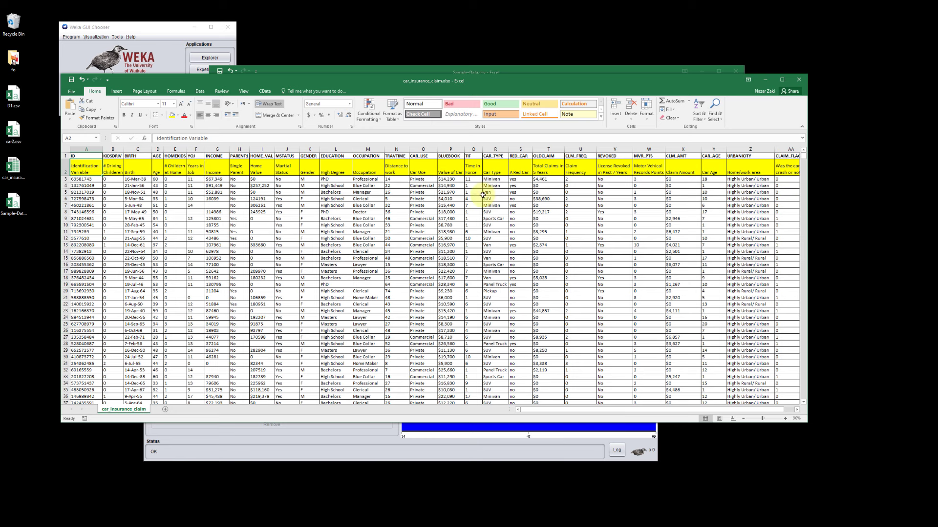
click(799, 80)
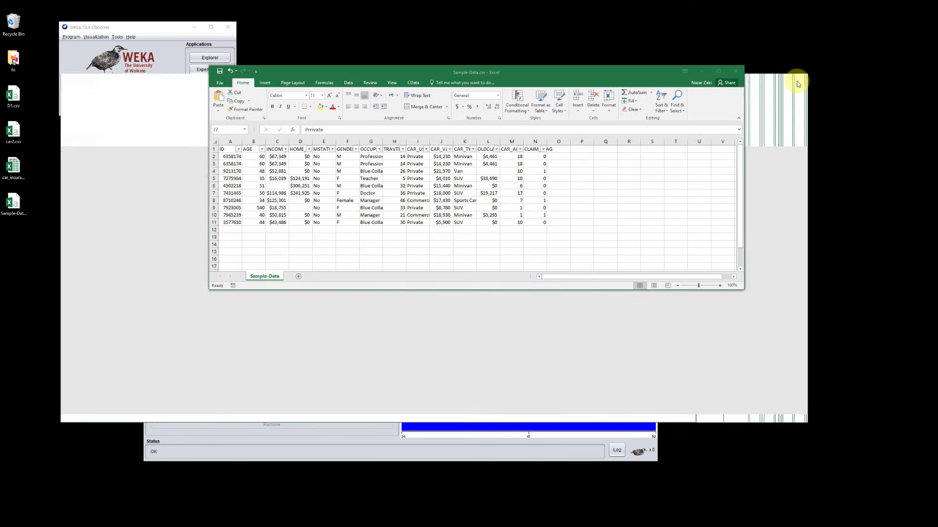
Step: Switch back to Weka Explorer and load the car2.csv dataset from the Desktop
click(241, 373)
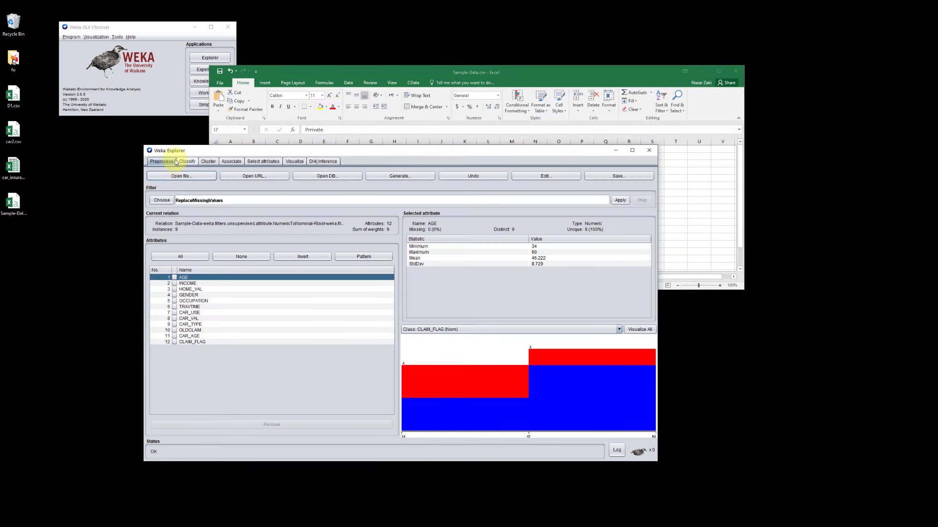
click(170, 177)
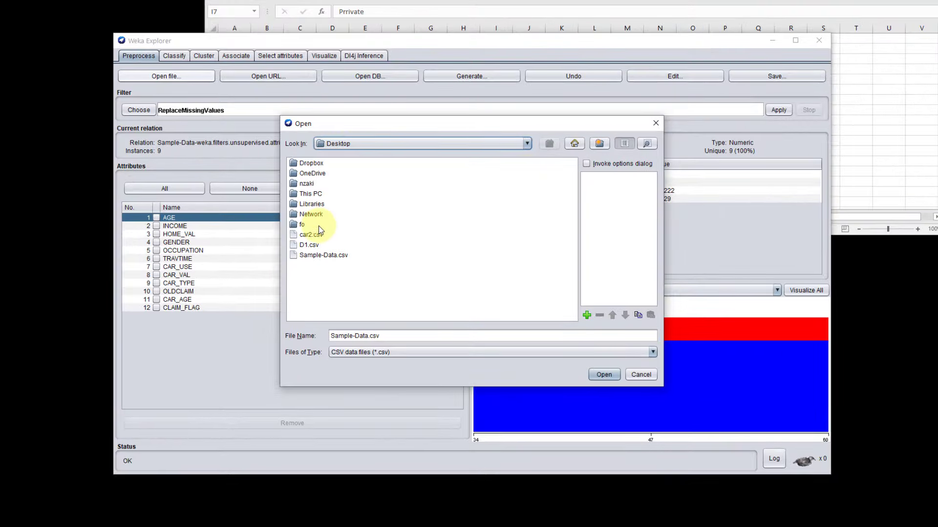
click(312, 235)
click(603, 376)
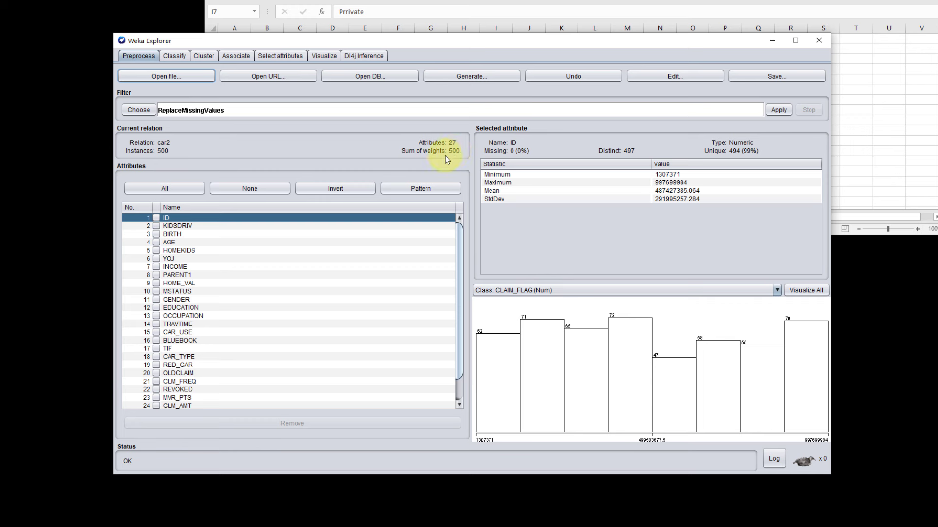
Step: Select the CLAIM_FLAG attribute of car2 and choose the unsupervised NumericToNominal attribute filter
drag(458, 248, 459, 363)
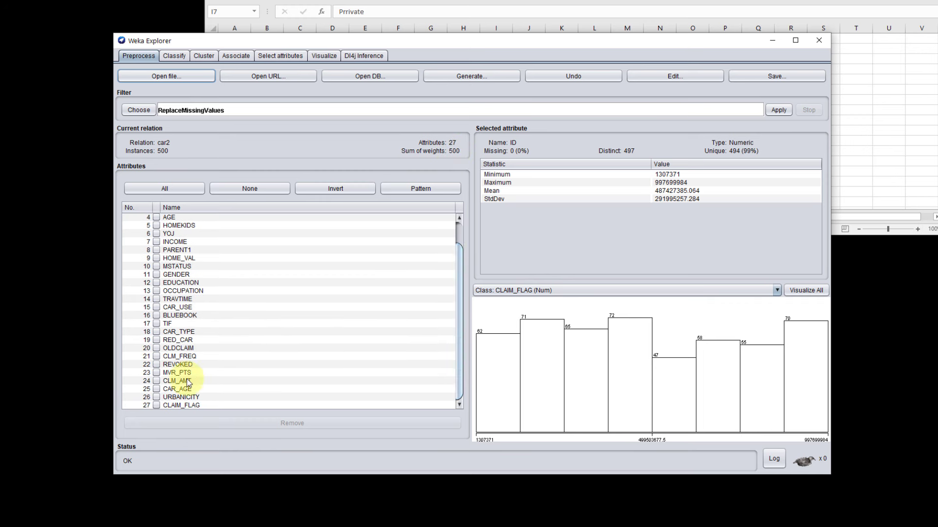
drag(457, 377, 448, 413)
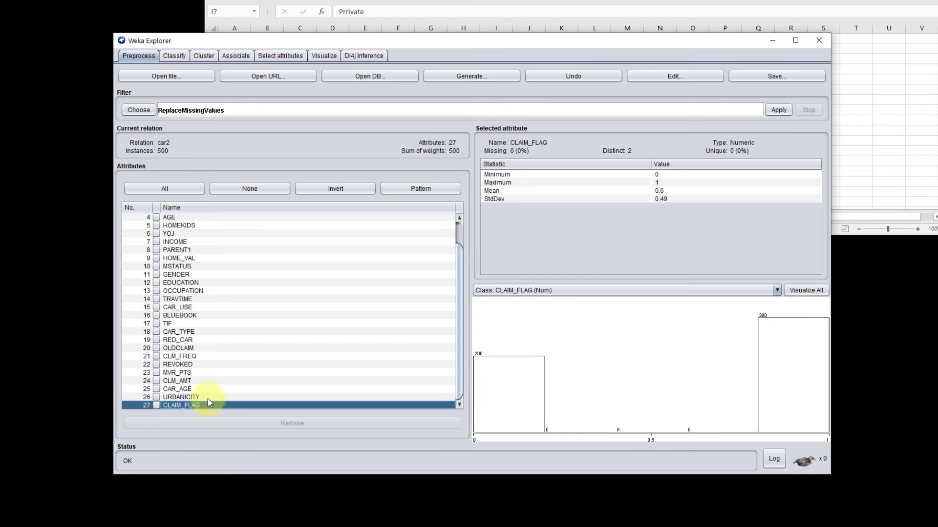
click(132, 111)
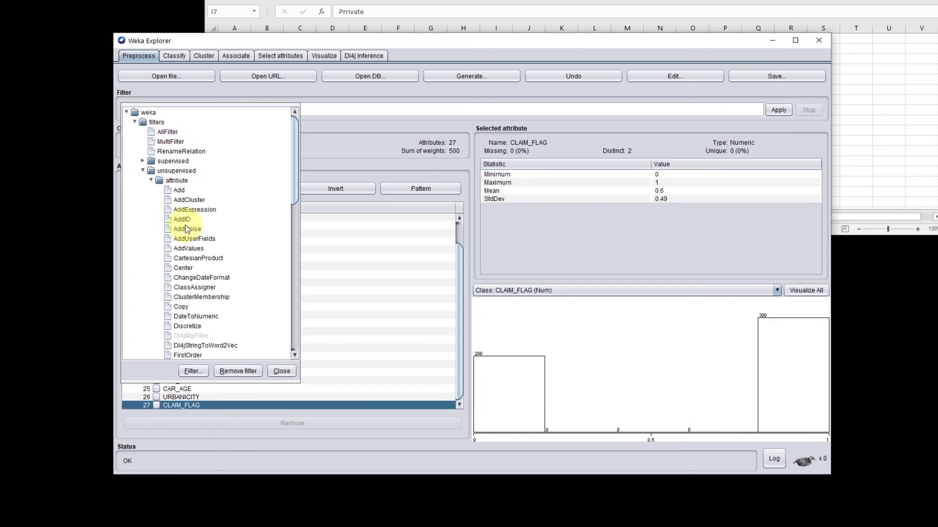
click(142, 171)
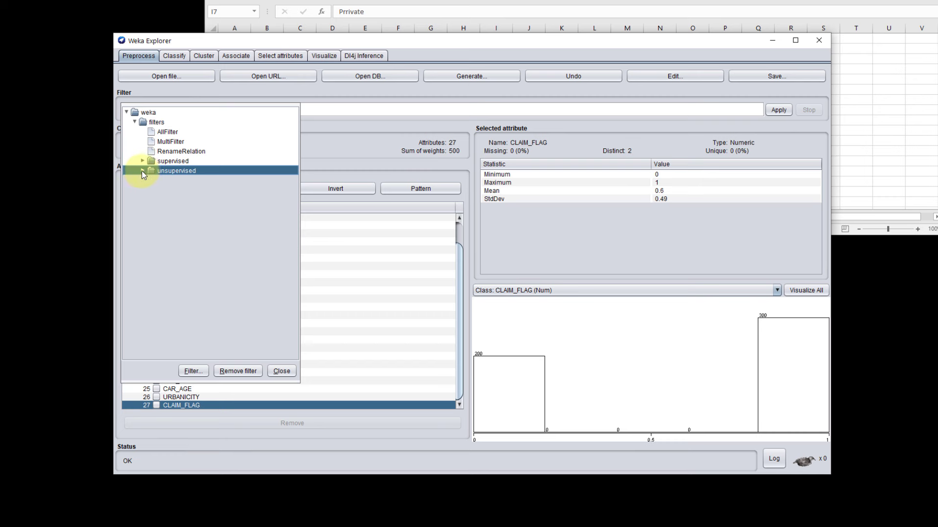
click(142, 171)
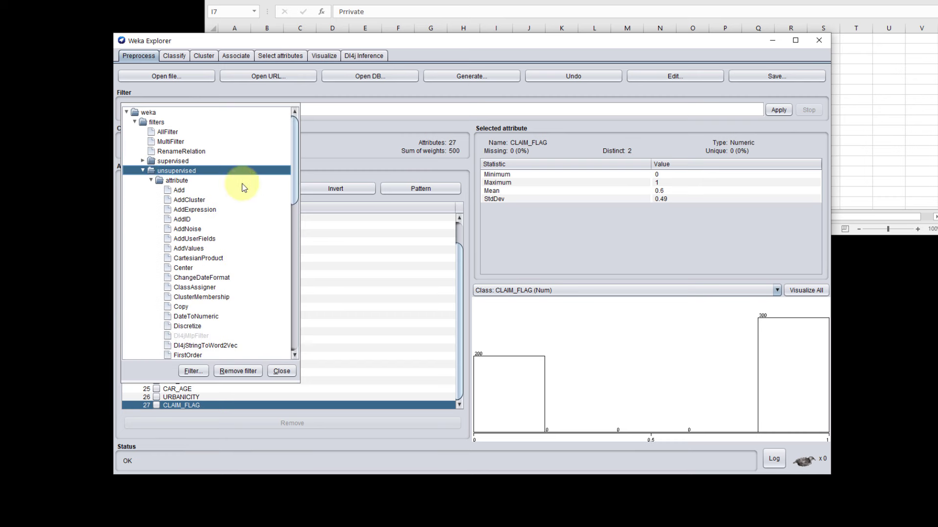
drag(297, 161, 294, 288)
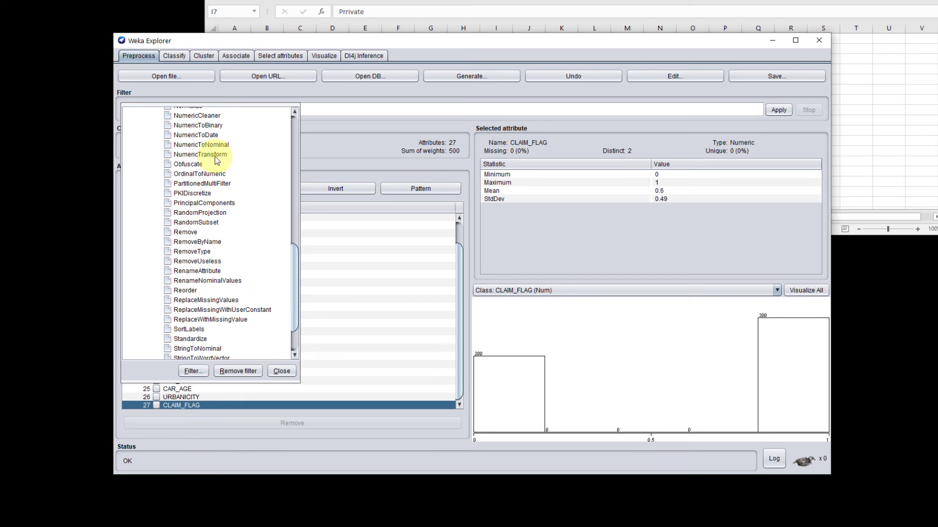
click(210, 145)
Step: Set the NumericToNominal filter's attribute indices to 27 and apply it to convert CLAIM_FLAG to nominal
click(291, 112)
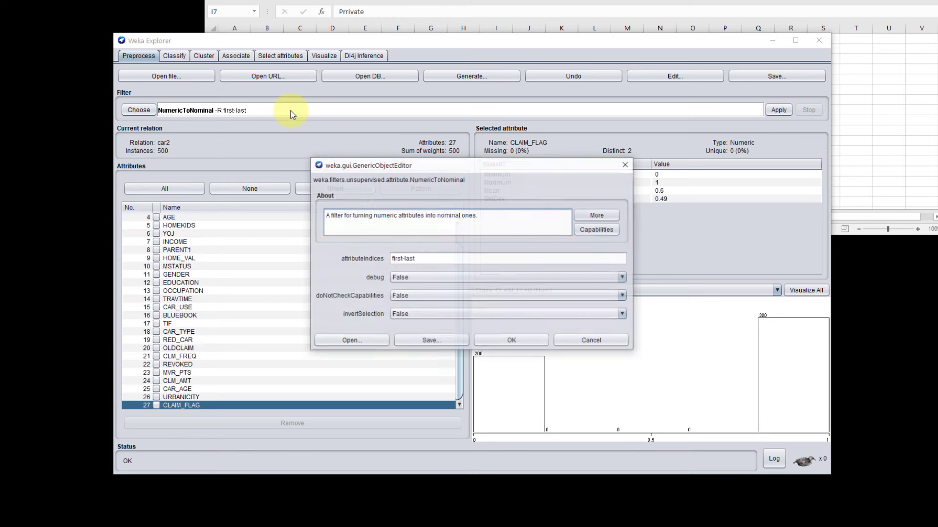
drag(425, 258, 333, 251)
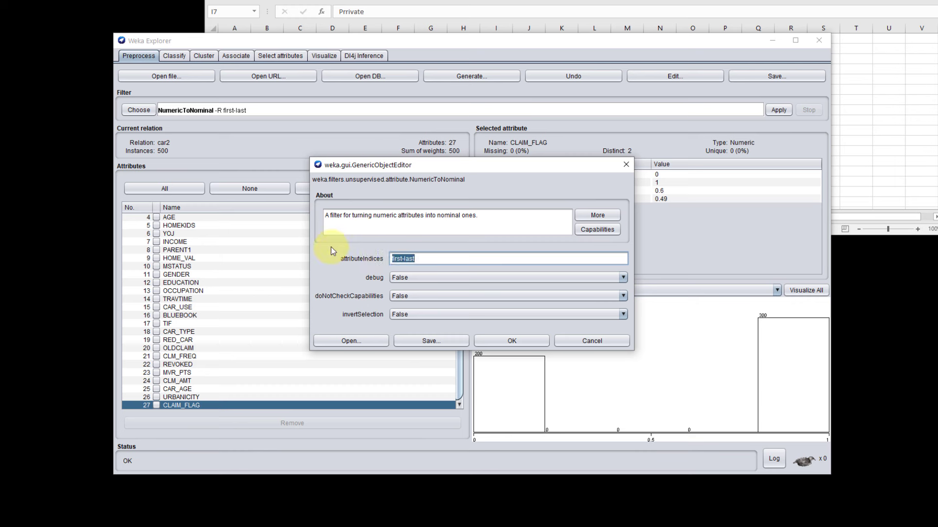
text(27)
click(511, 340)
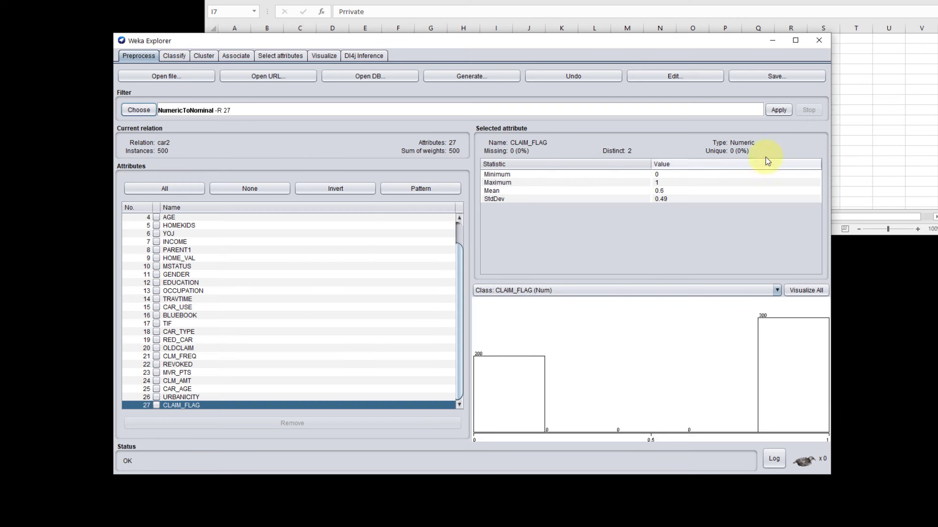
click(778, 110)
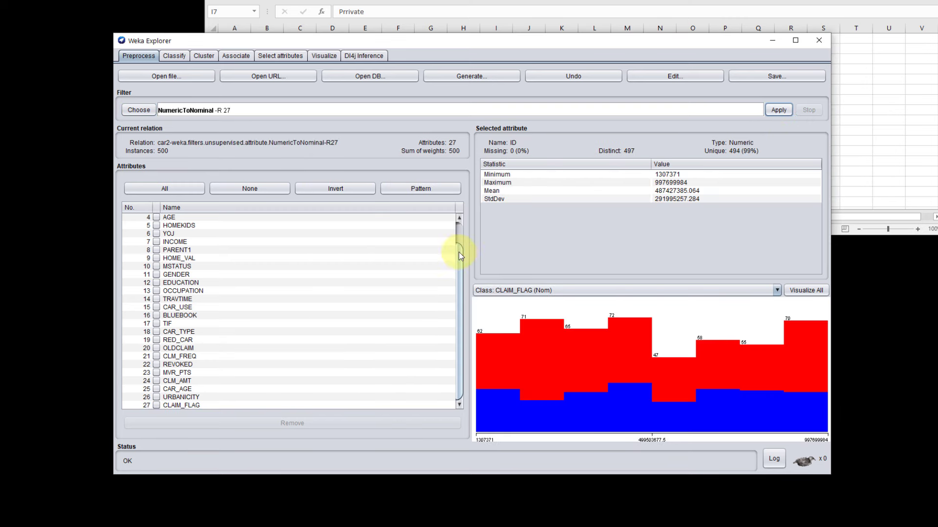
Step: Examine the class distribution of CLAIM_FLAG and look through the dataset's instances in the data viewer
click(307, 406)
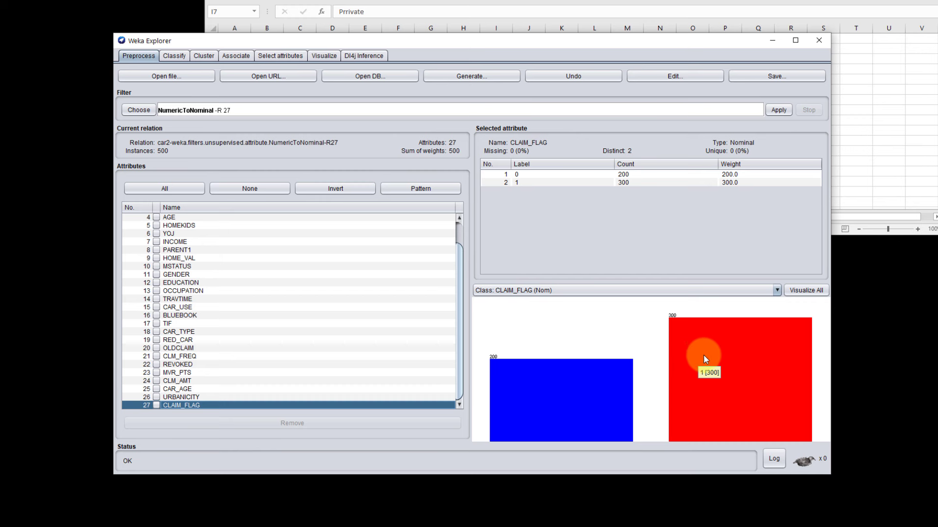
mouse_move(605, 381)
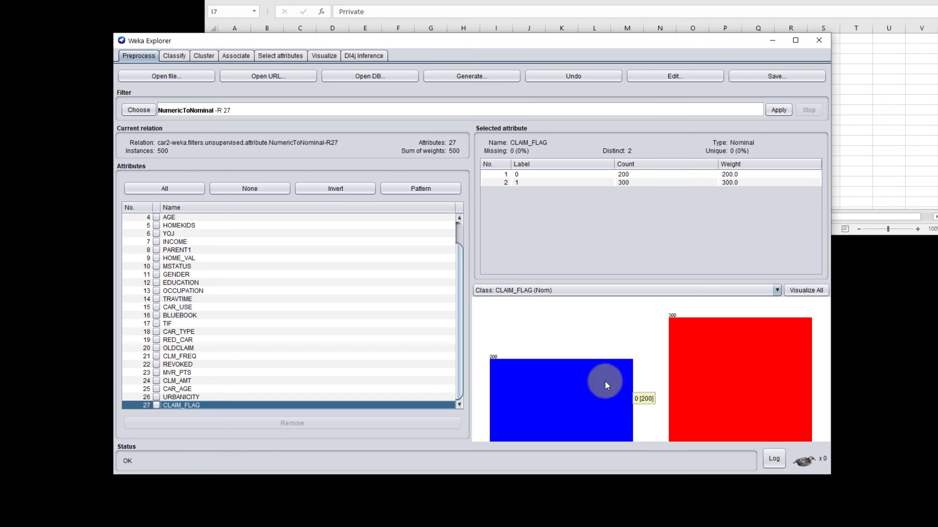
mouse_move(738, 365)
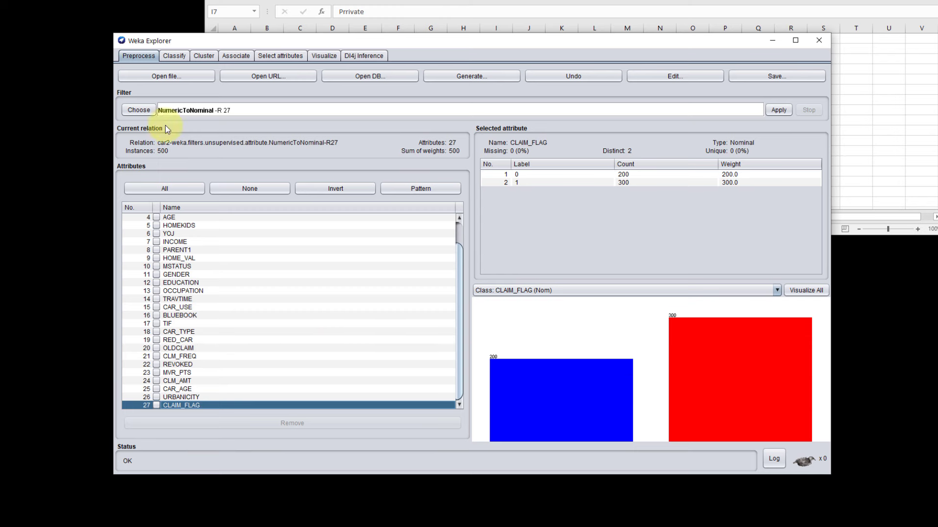
click(660, 76)
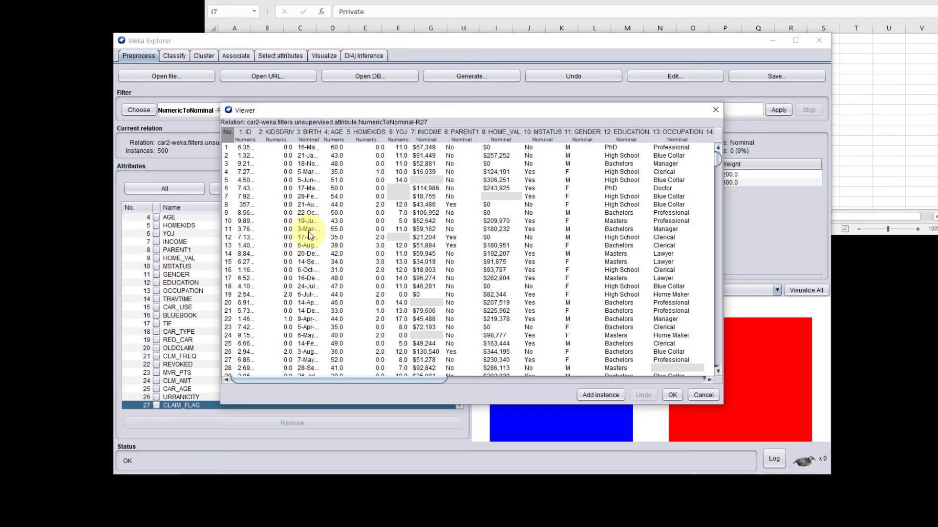
drag(717, 160, 715, 173)
click(715, 110)
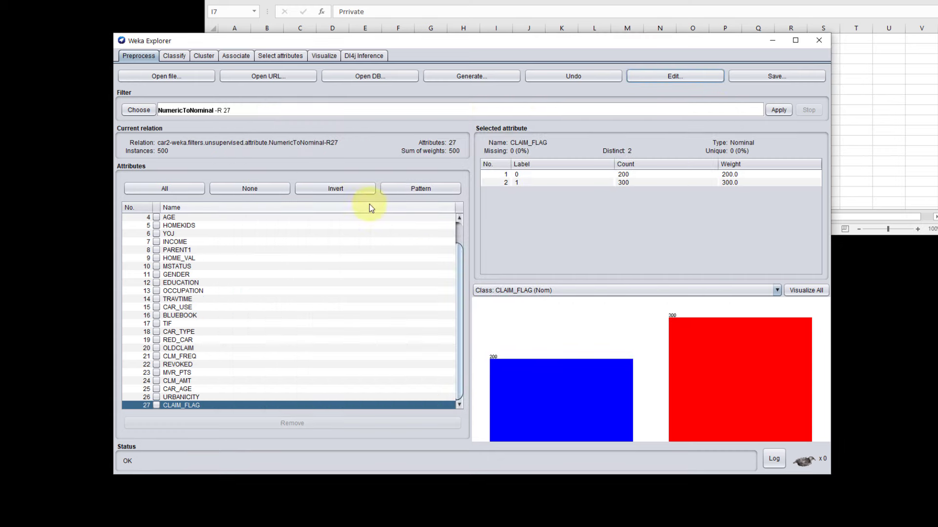
Step: Run the J48 tree classifier on CLAIM_FLAG with 10-fold cross-validation and check its correctly classified instances
click(175, 56)
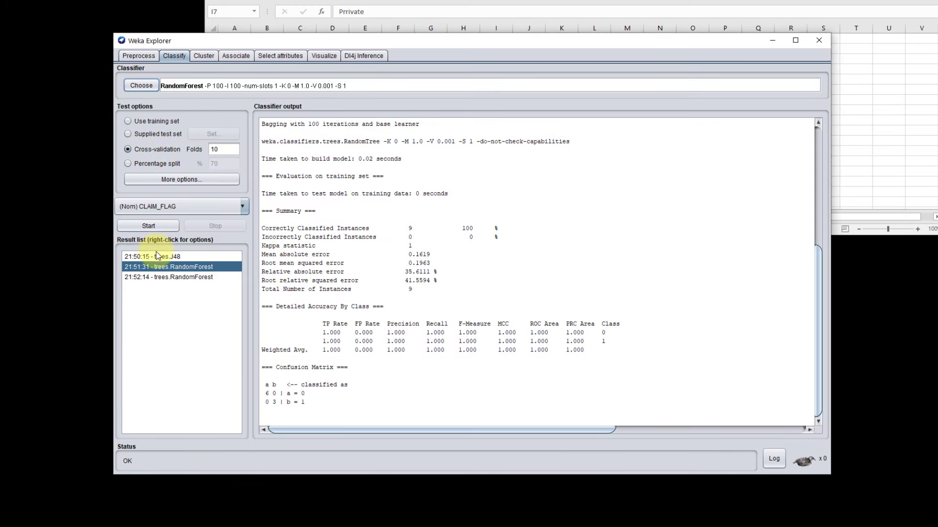
click(151, 89)
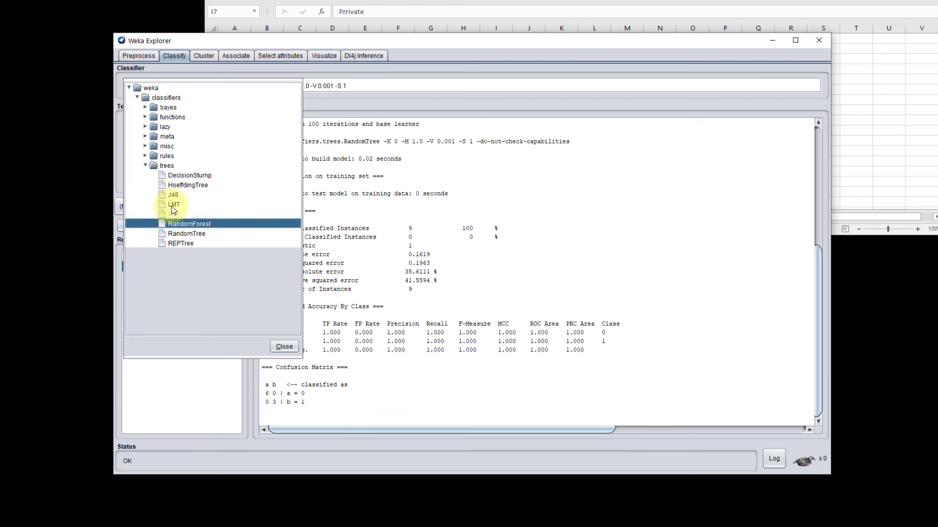
click(173, 197)
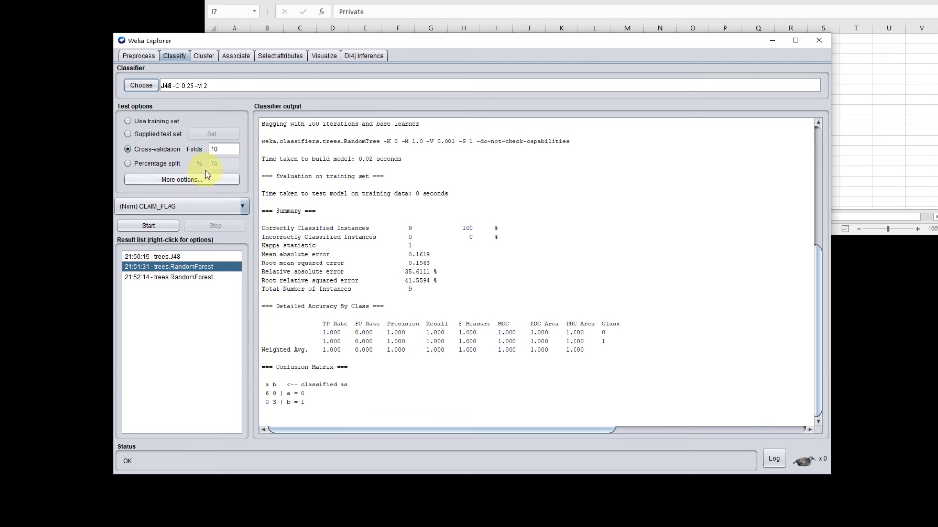
click(149, 225)
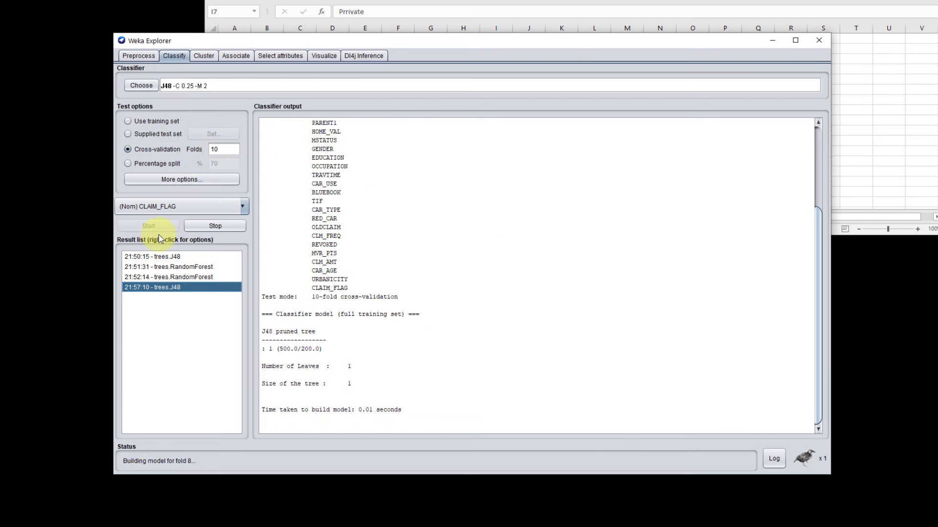
drag(495, 237, 263, 236)
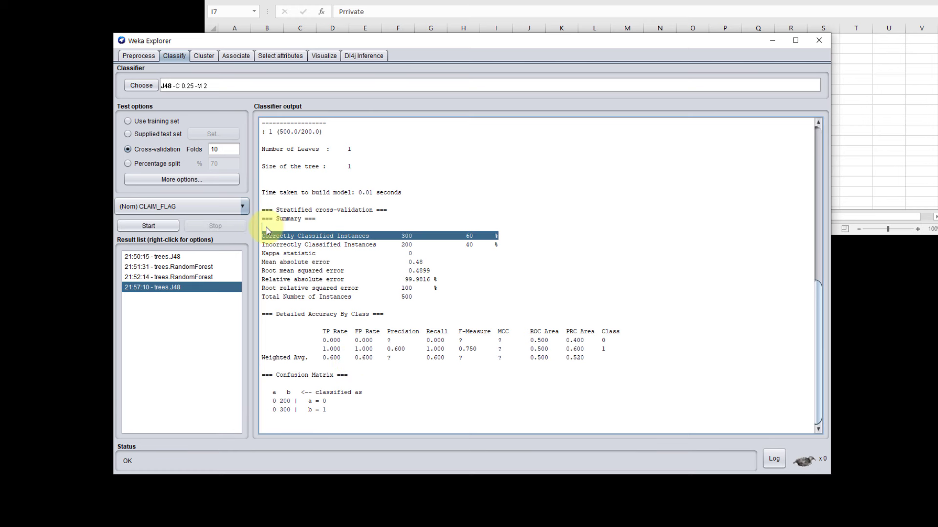
click(375, 270)
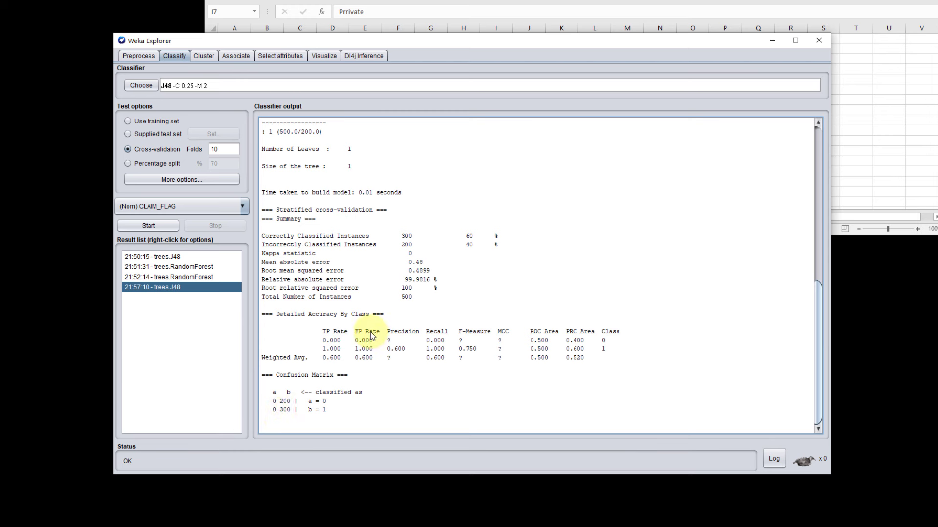
Step: Run the RandomForest classifier with 10-fold cross-validation and examine its accuracy and the misclassified entries in the confusion matrix
click(135, 86)
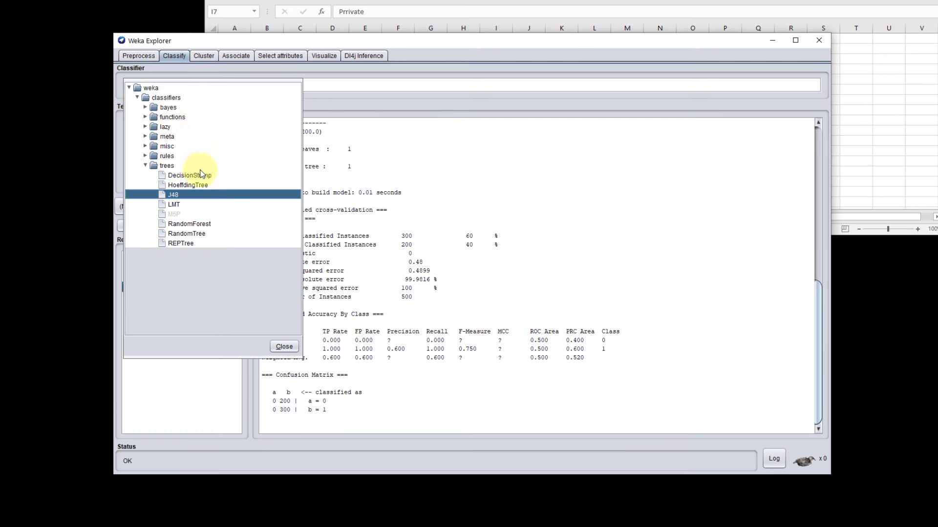
click(186, 224)
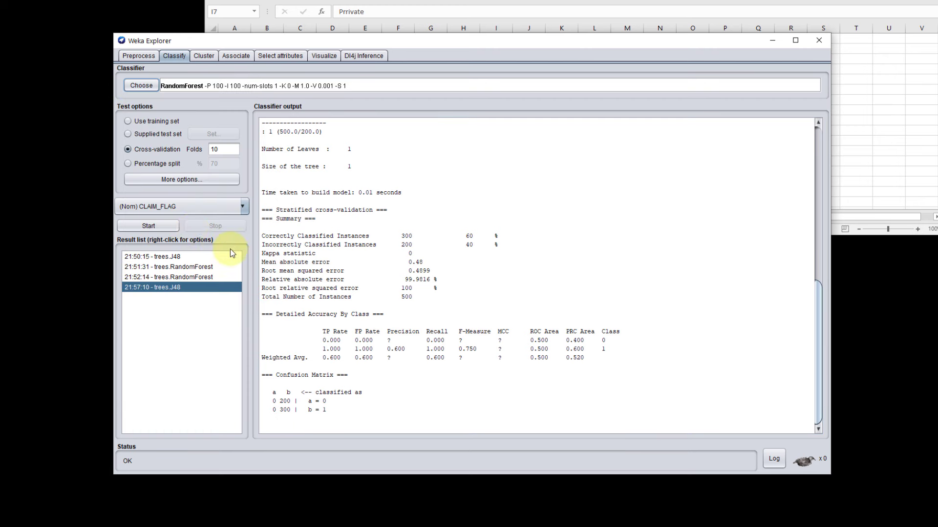
click(163, 227)
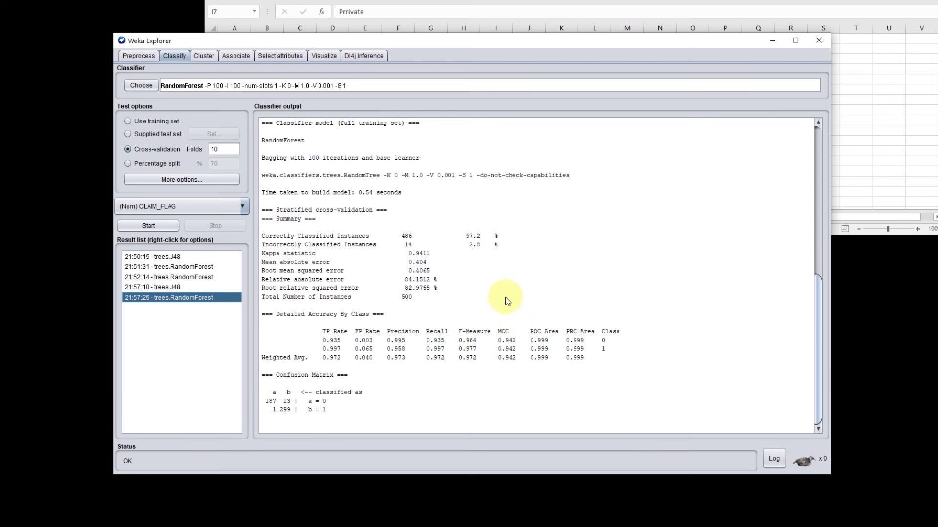
drag(261, 244, 498, 235)
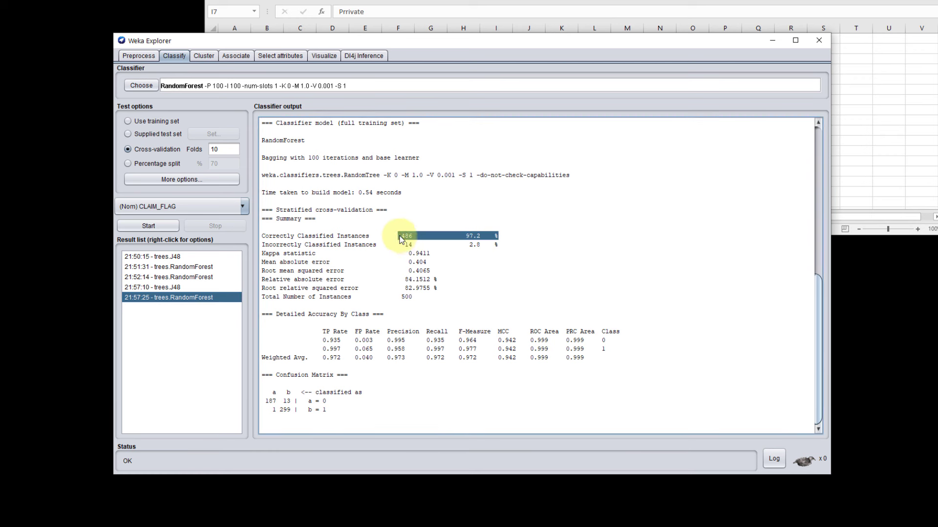
double_click(286, 401)
click(278, 414)
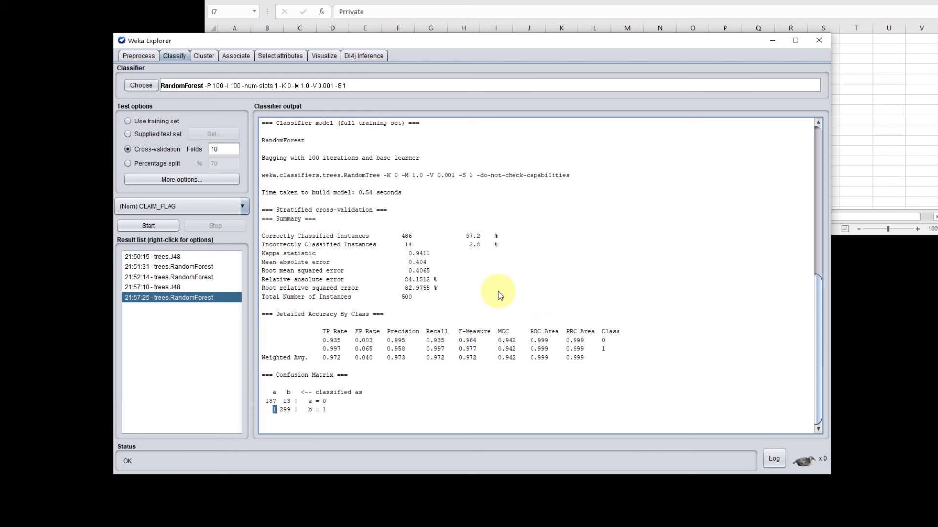
Step: Return to preprocessing and choose the supervised AttributeSelection attribute filter for the dataset
click(272, 57)
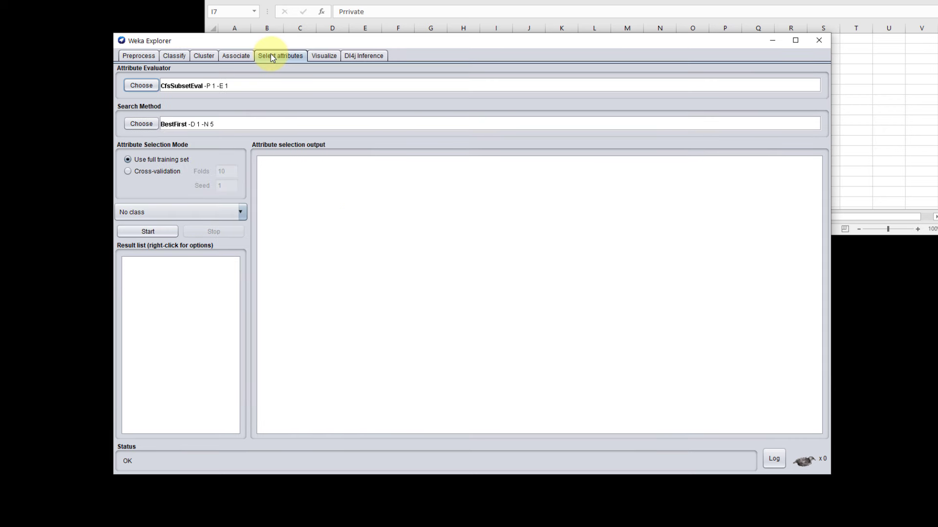
click(134, 57)
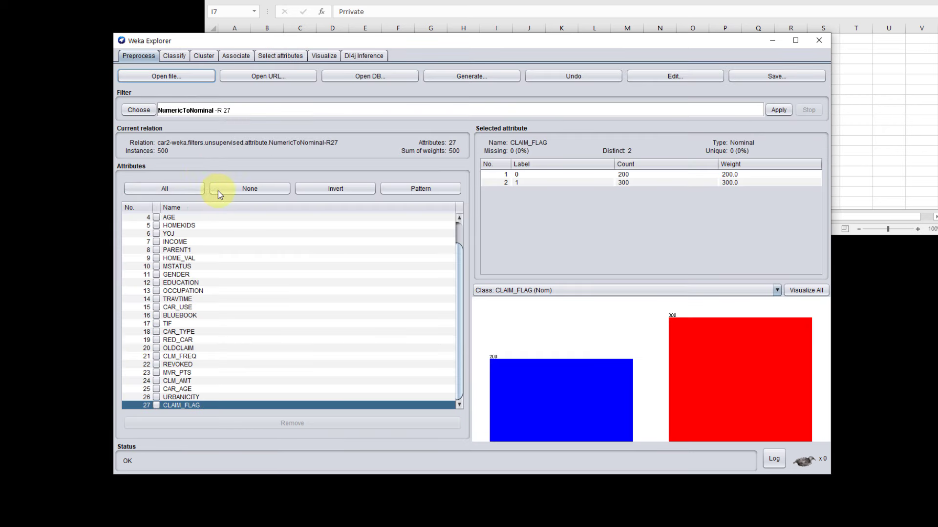
click(144, 113)
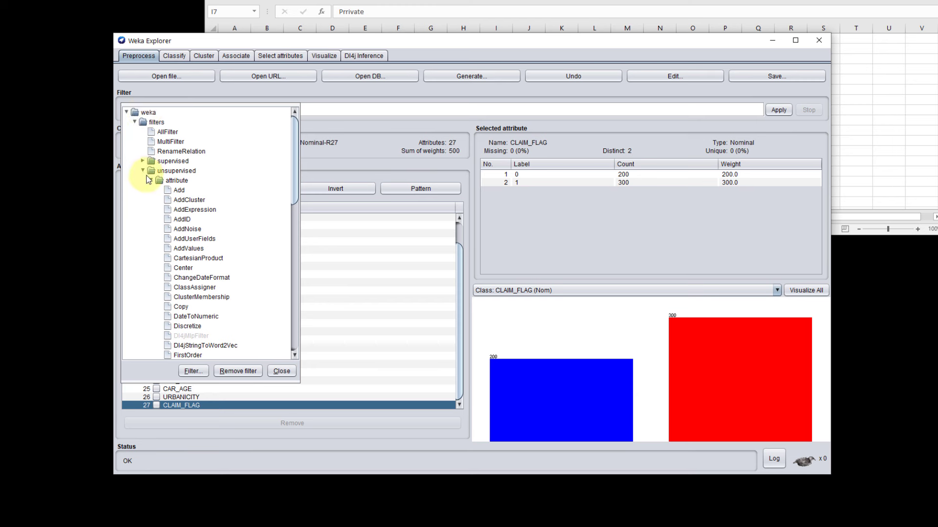
click(143, 171)
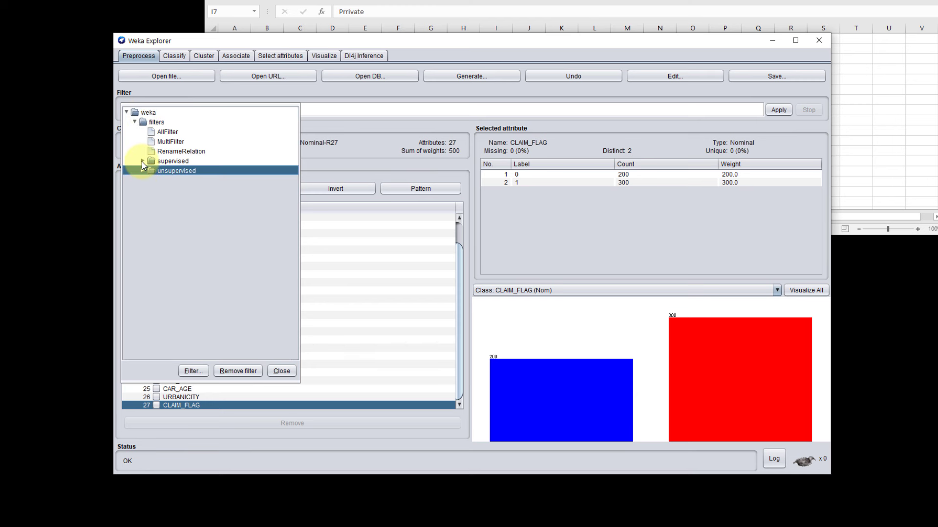
click(142, 161)
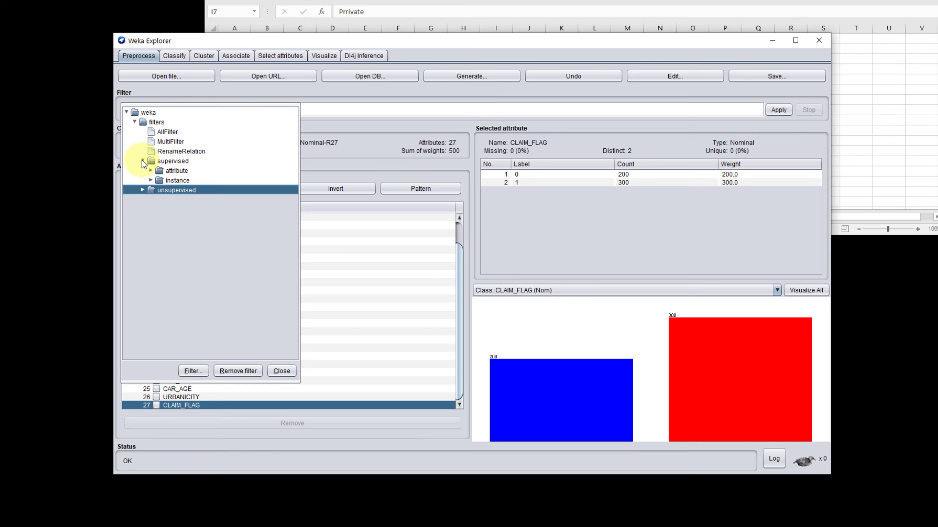
click(152, 172)
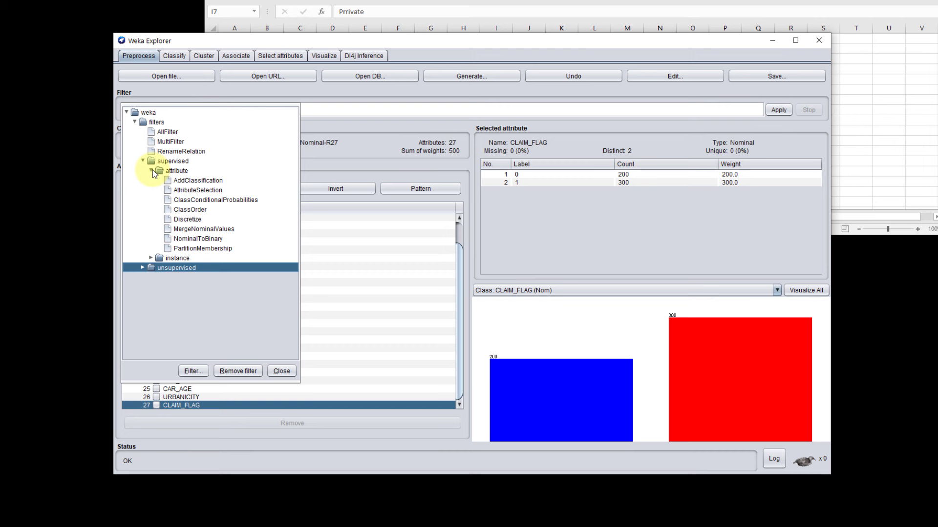
click(210, 191)
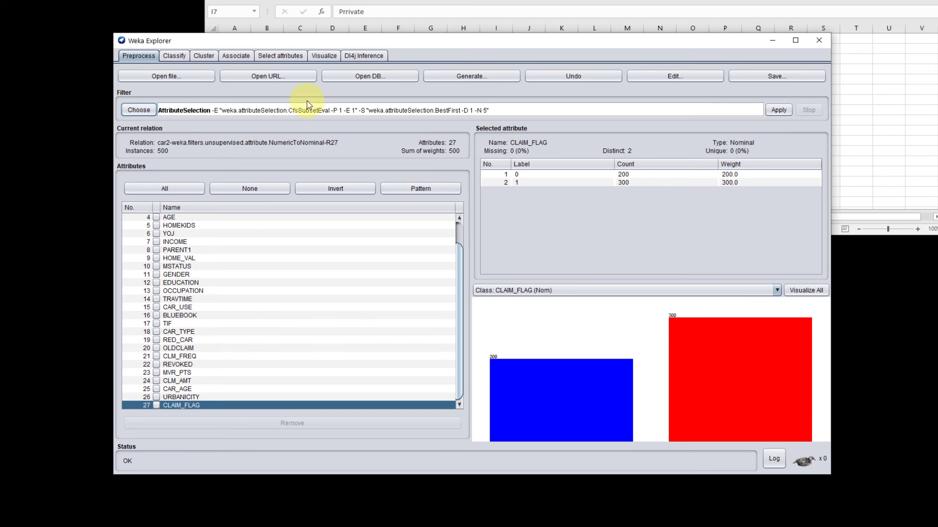
Step: Review the AttributeSelection filter's evaluator options, keep CfsSubsetEval with BestFirst search, and apply the filter to the dataset
click(139, 110)
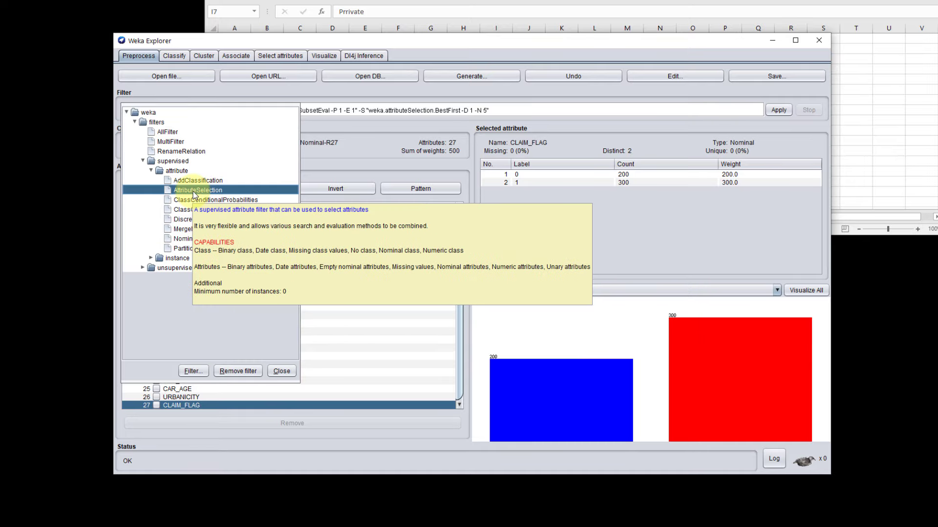
click(396, 110)
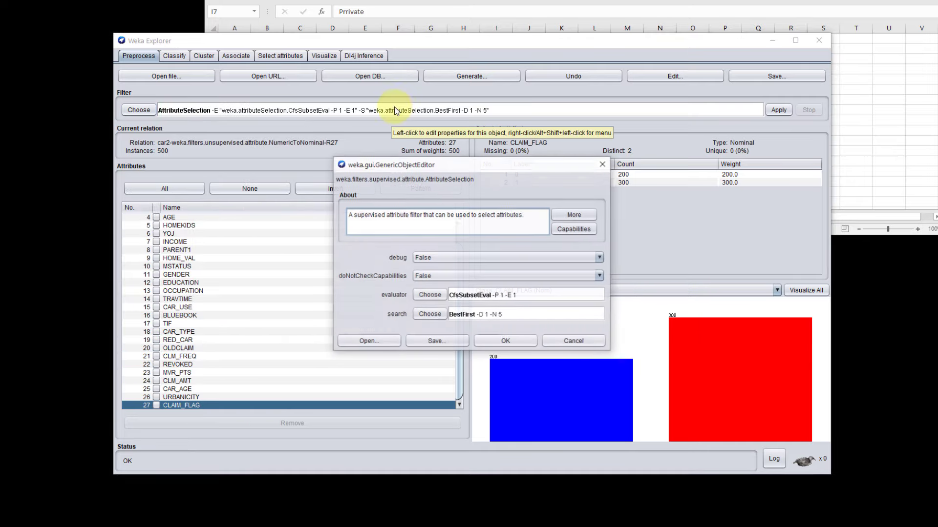
click(428, 296)
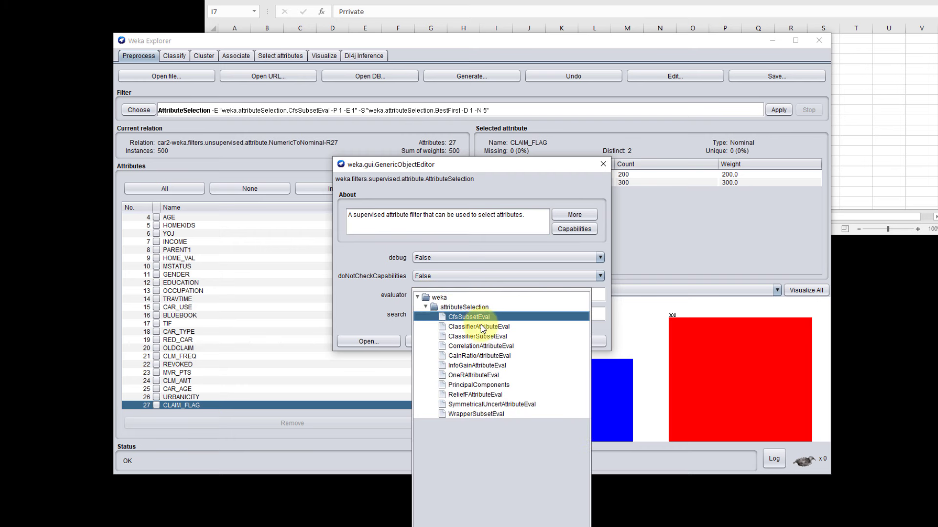
click(564, 168)
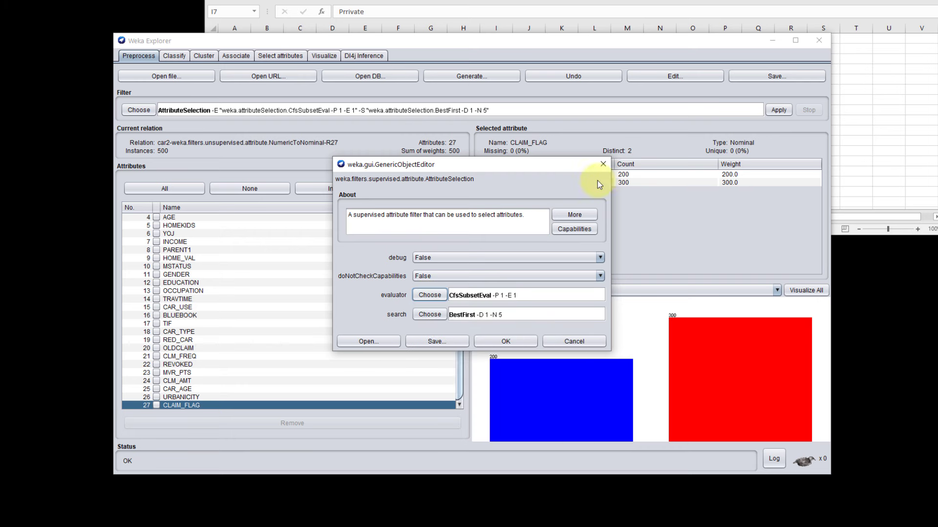
click(603, 165)
click(777, 111)
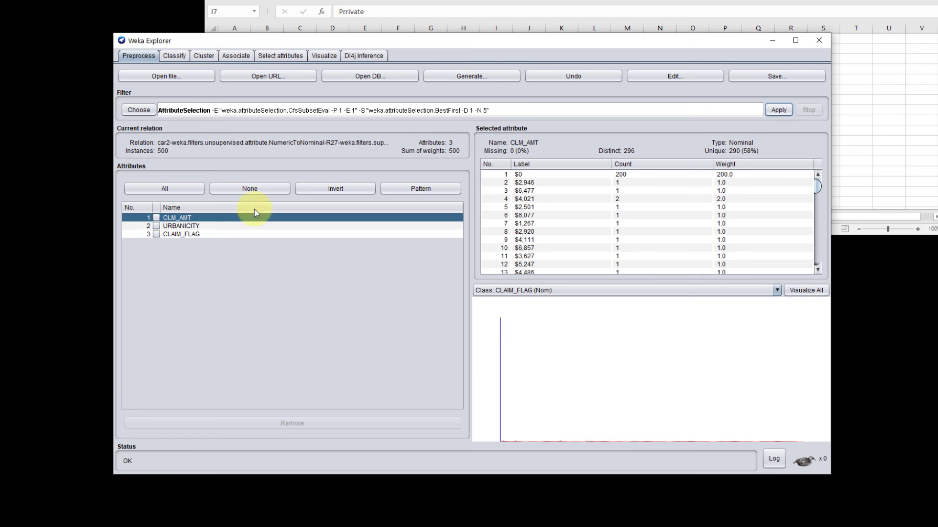
Step: Run J48 on the reduced attributes with 10-fold cross-validation, and again evaluated on the training set
click(174, 56)
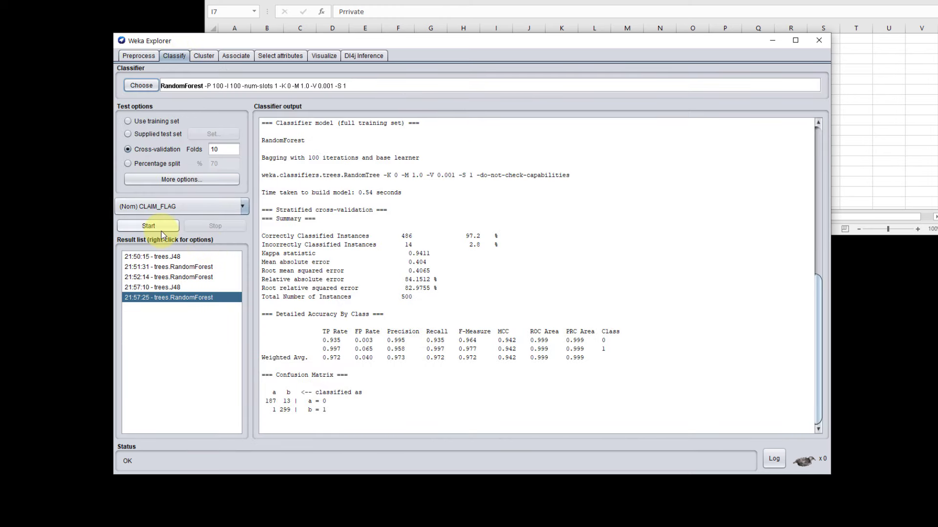
click(141, 86)
click(176, 196)
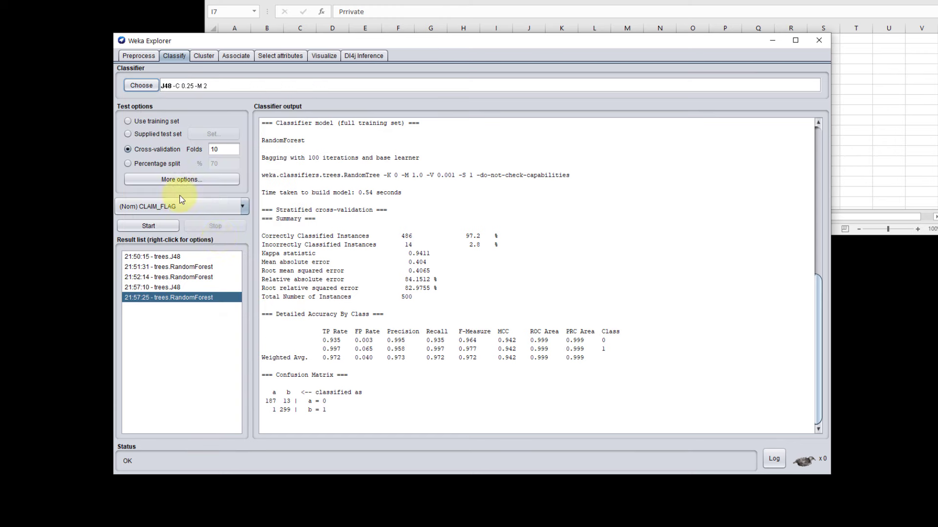
click(162, 225)
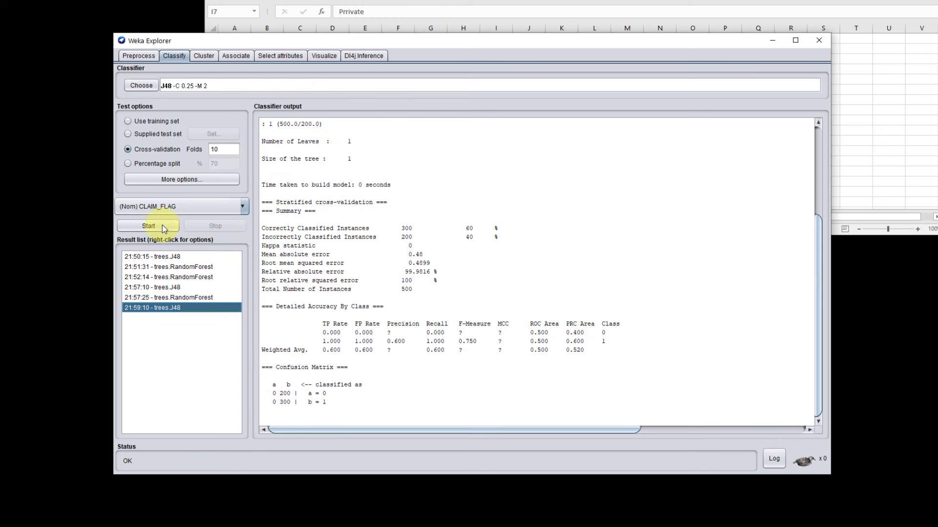
click(162, 225)
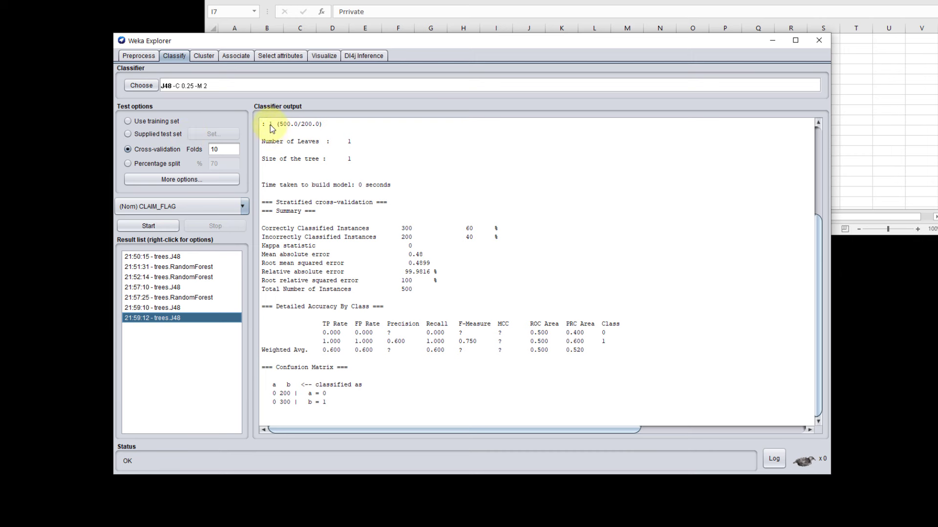
click(172, 121)
click(161, 226)
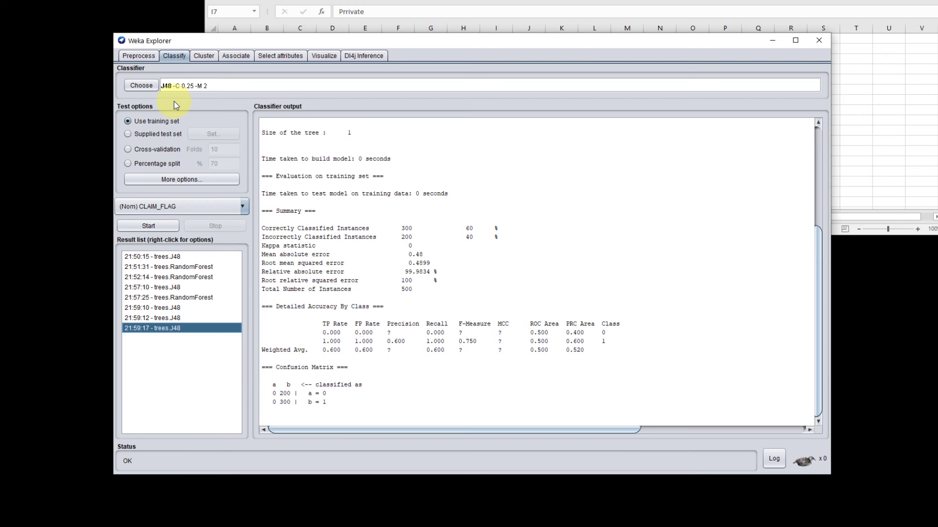
Step: Run RandomForest on the reduced attributes with 10-fold cross-validation to predict CLAIM_FLAG
click(136, 89)
click(181, 218)
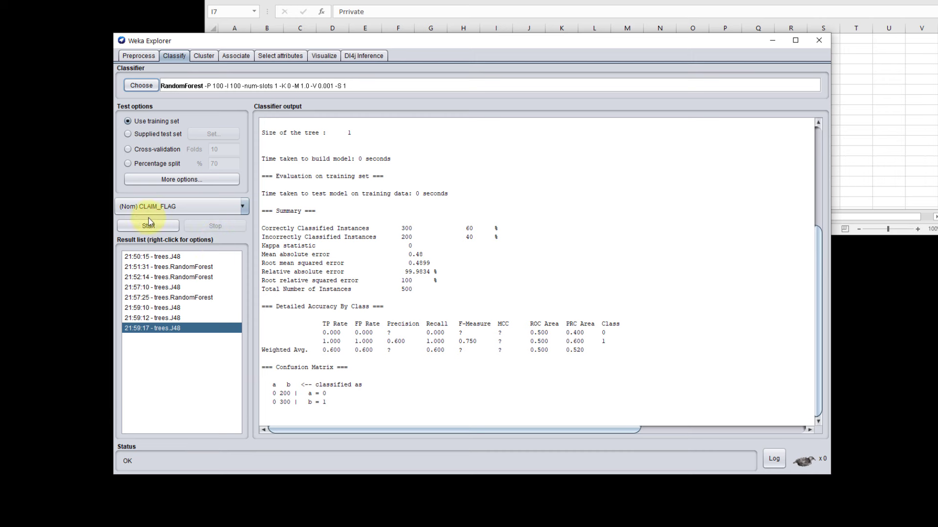
click(153, 148)
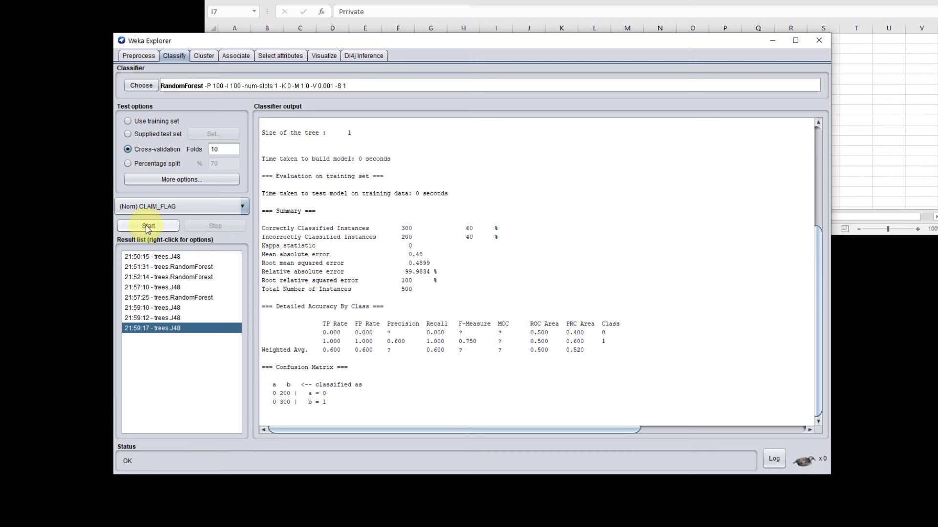
click(169, 226)
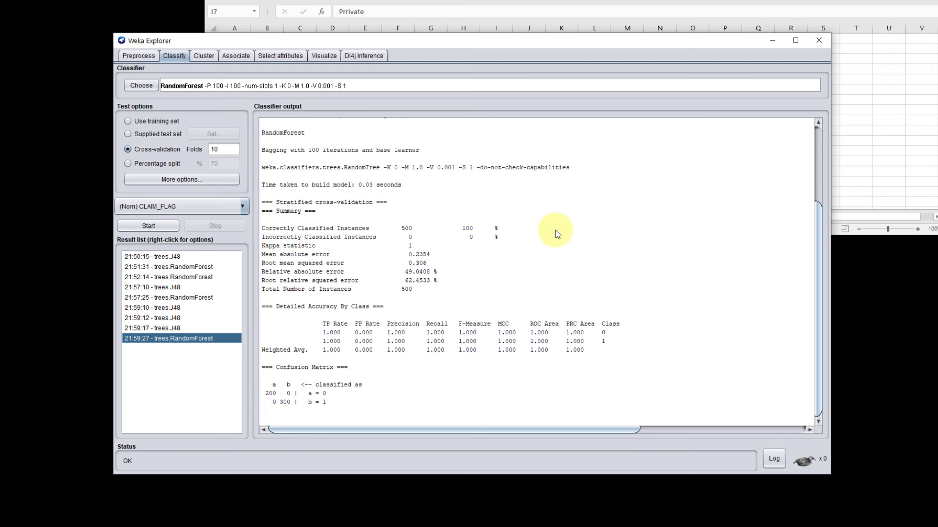
Step: Undo the attribute selection filter and set up attribute evaluation with InfoGainAttributeEval and the Ranker search method
click(128, 56)
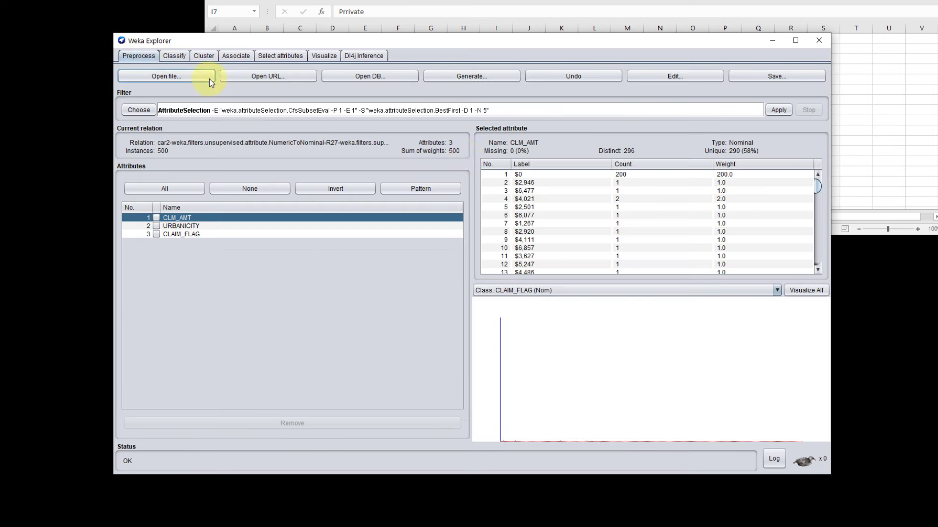
click(549, 76)
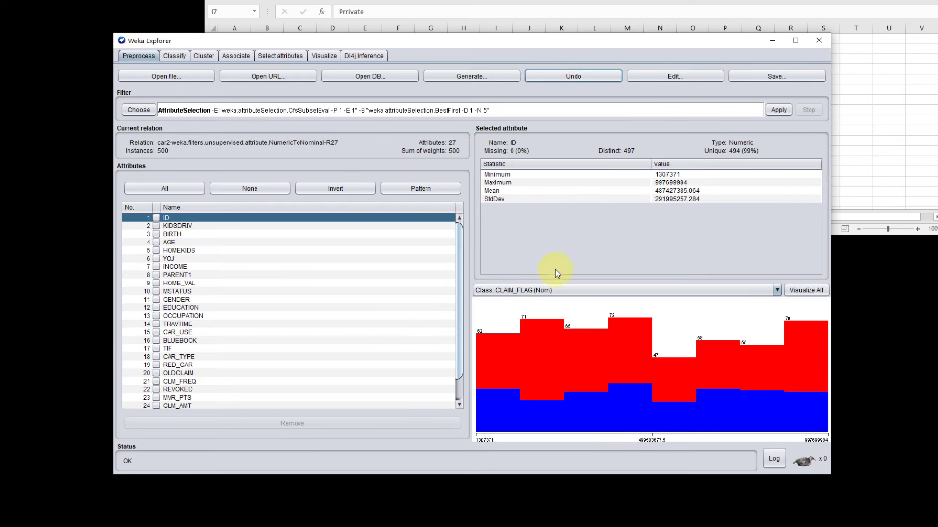
click(270, 57)
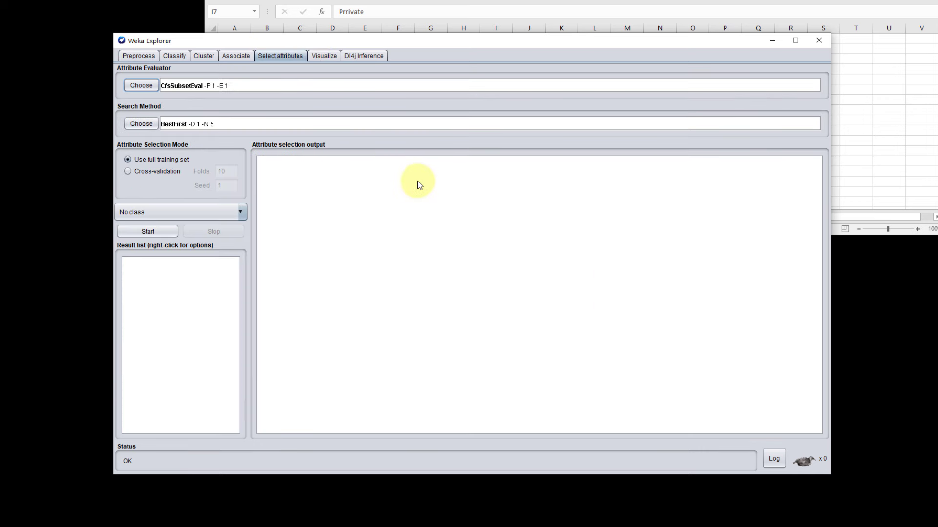
click(145, 86)
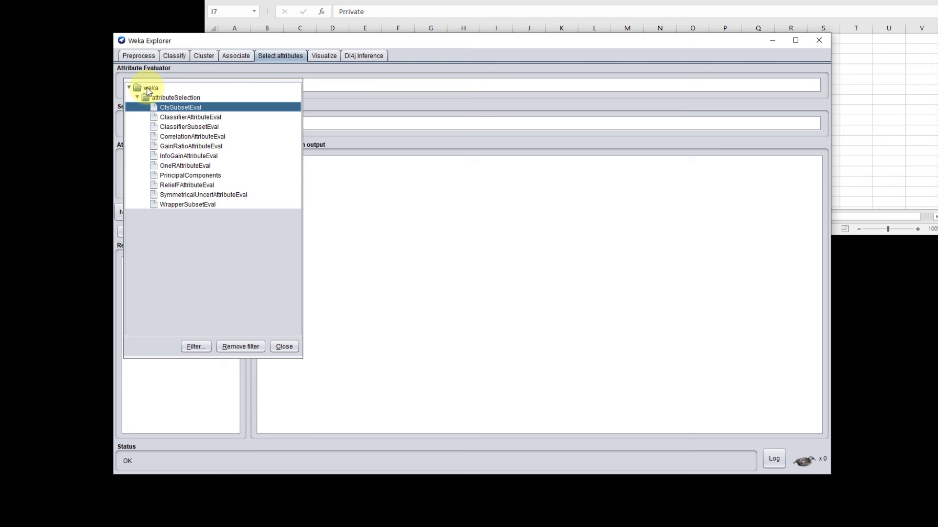
click(189, 156)
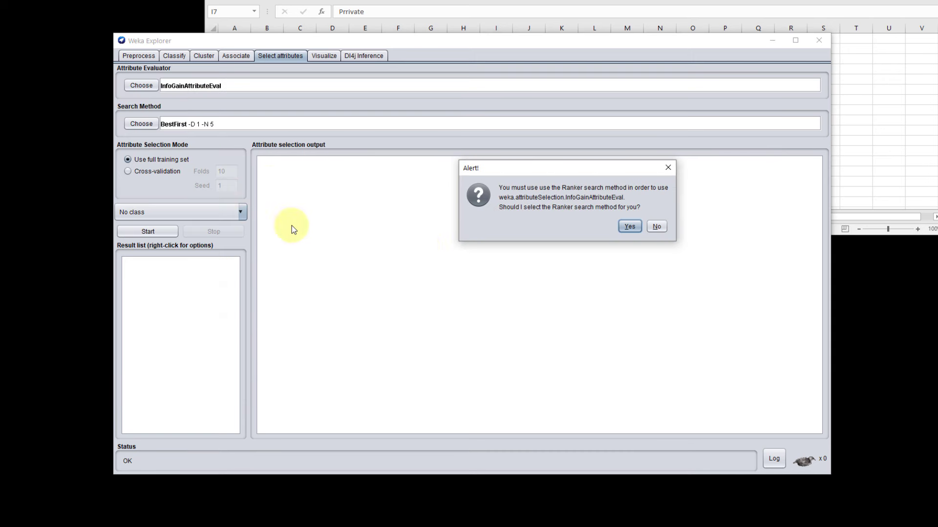
click(629, 227)
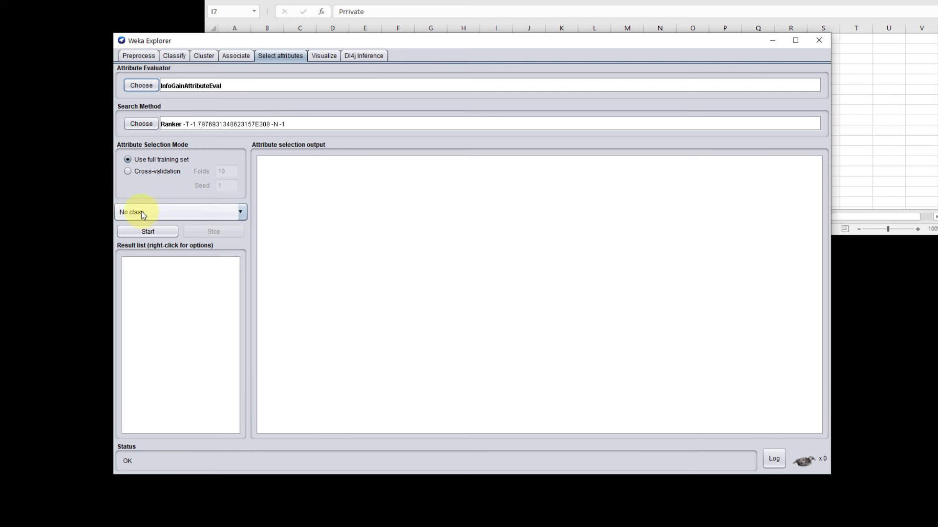
Step: Set CLAIM_FLAG as the class and run the information gain ranking on the full training set
click(241, 213)
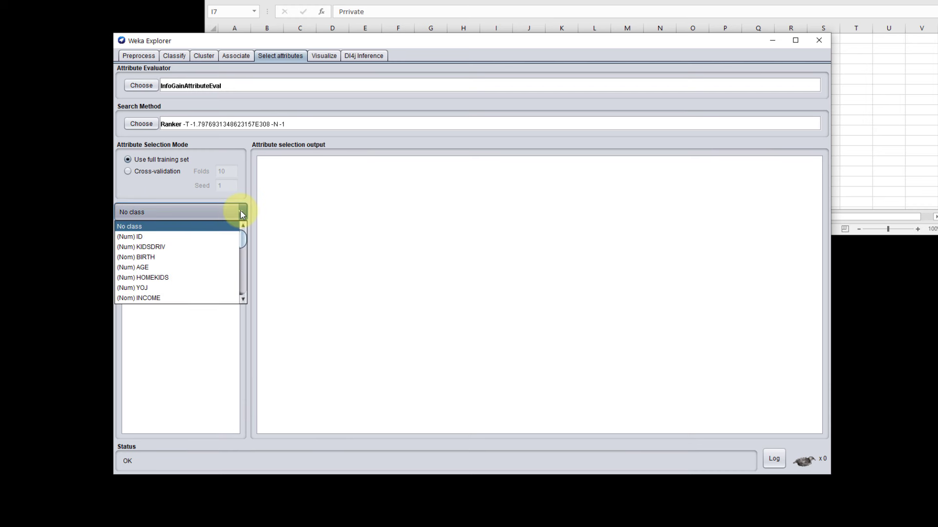
drag(241, 240, 236, 302)
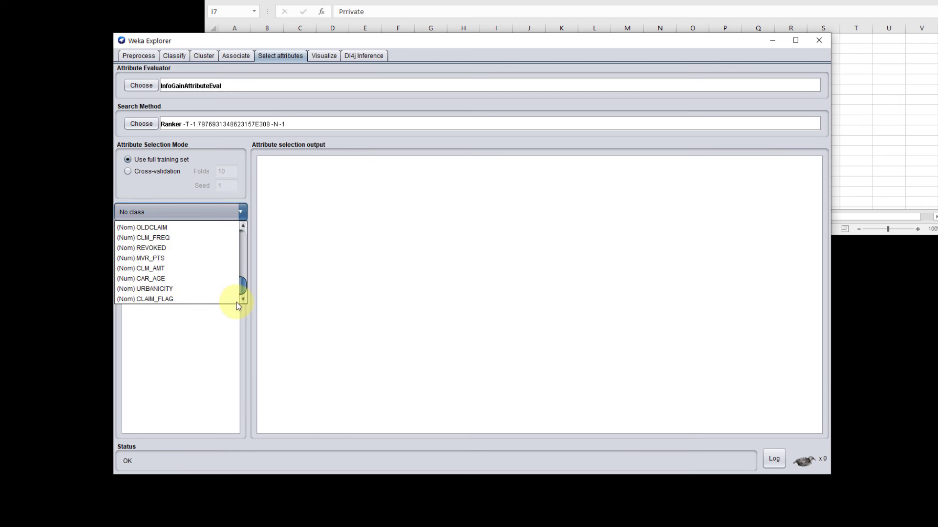
click(172, 299)
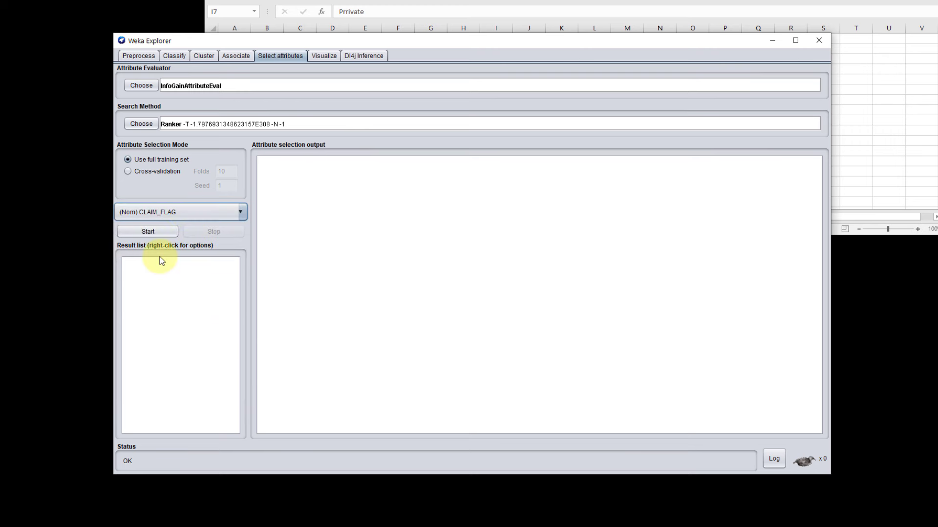
click(155, 233)
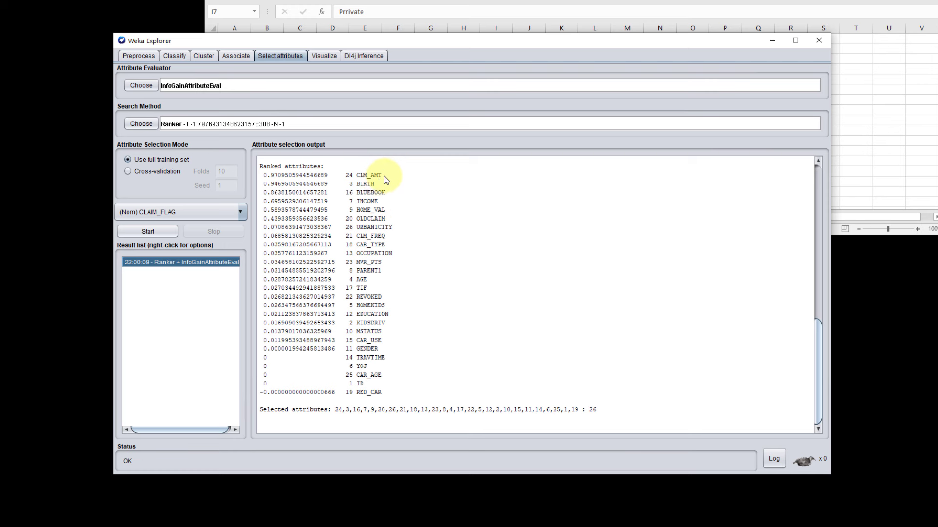
Step: Examine the ranked attributes, comparing the scores of CLM_AMT, BIRTH and BLUEBOOK with those of TRAVTIME, YOJ, CAR_AGE and ID
drag(384, 176, 261, 177)
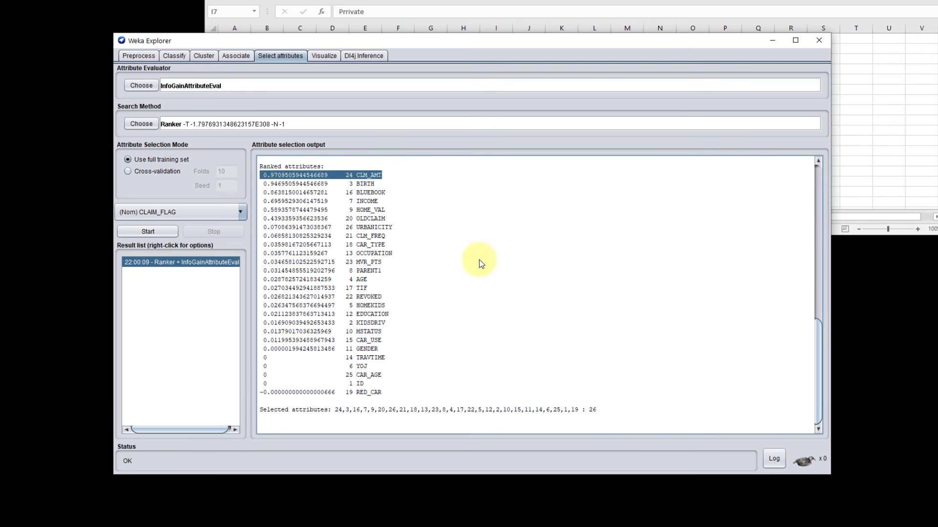
drag(382, 184, 263, 187)
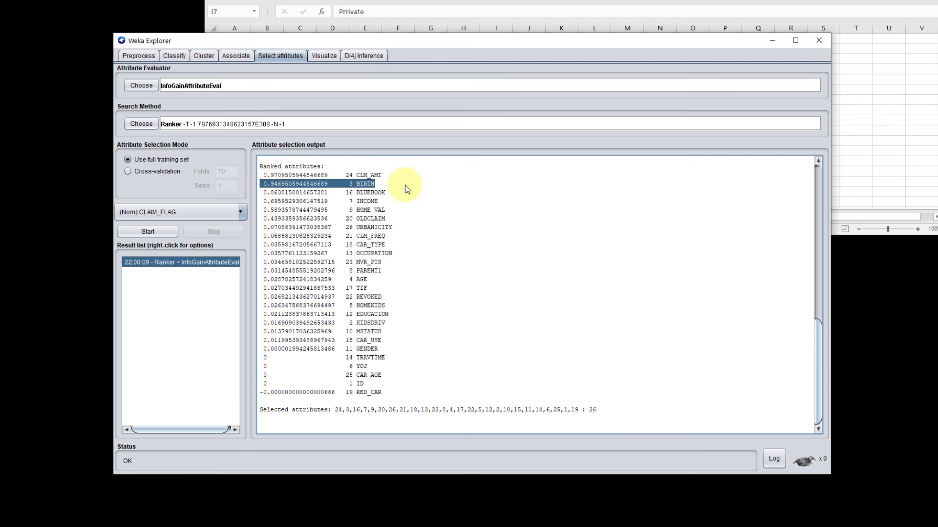
drag(379, 183, 264, 184)
drag(389, 193, 266, 195)
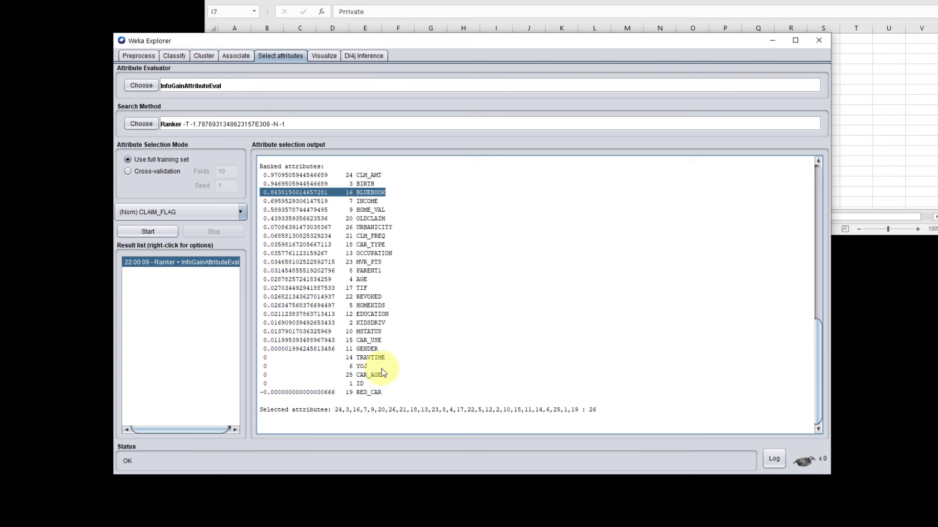
drag(373, 366, 303, 368)
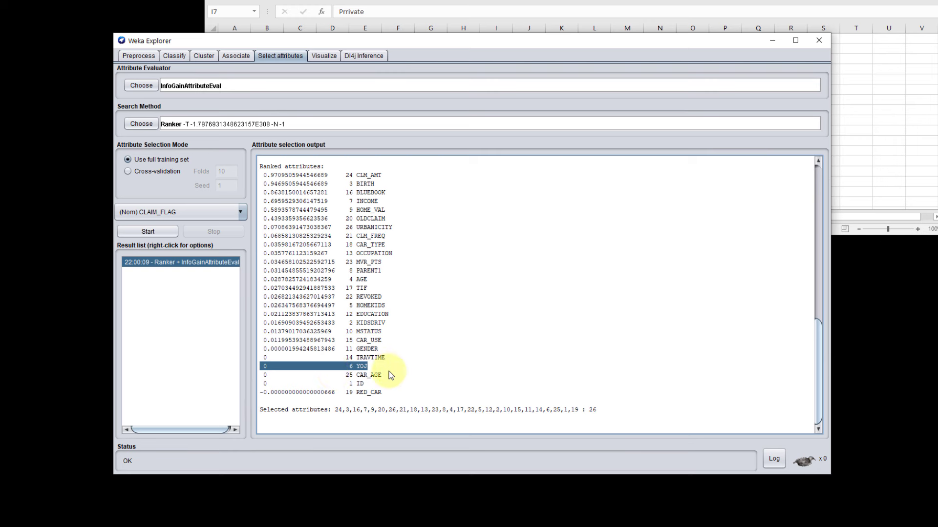
drag(382, 375, 253, 374)
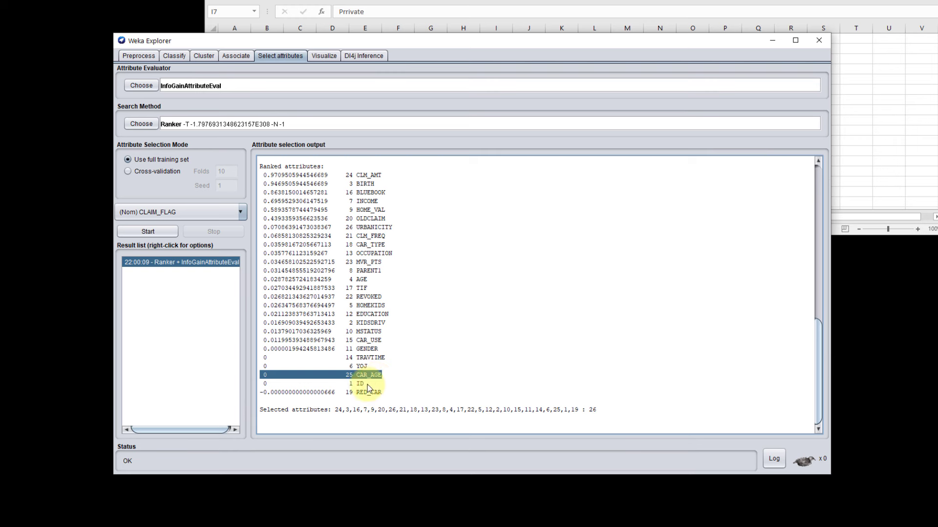
drag(367, 389, 260, 385)
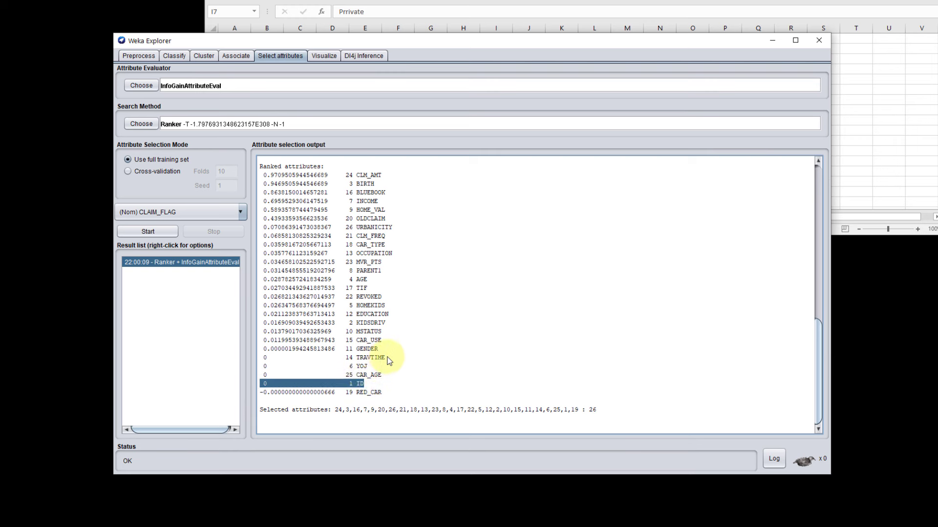
drag(387, 359, 263, 360)
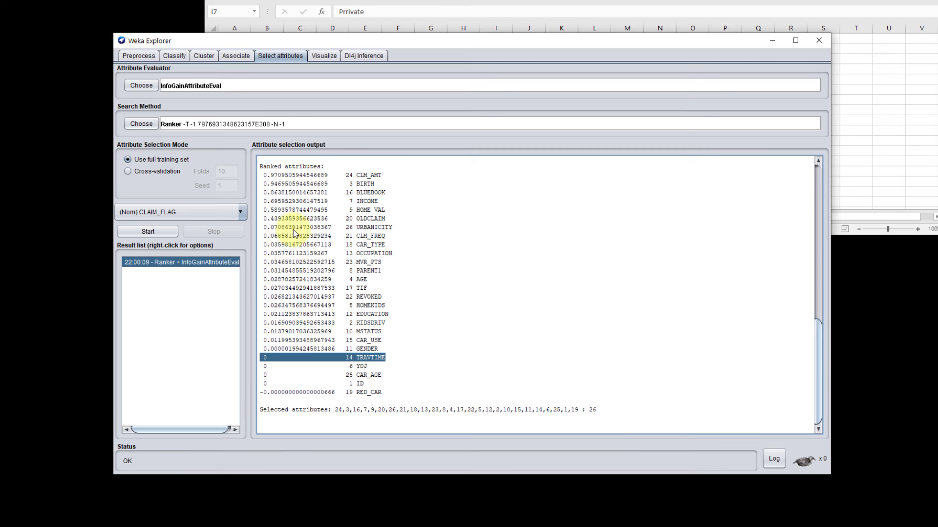
drag(383, 188, 260, 177)
drag(389, 192, 253, 177)
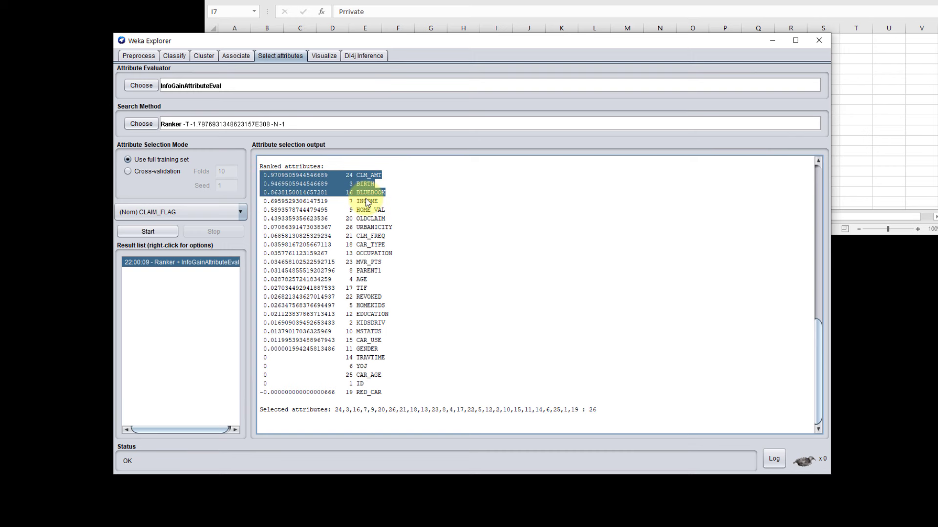
Step: Run attribute selection with CfsSubsetEval and the GreedyStepwise search method, and check which attributes it selects for CLAIM_FLAG
click(140, 87)
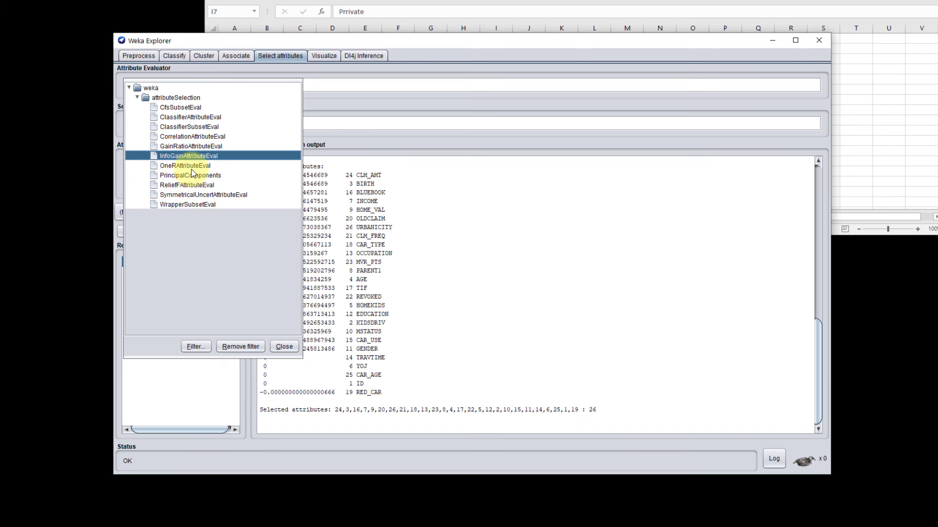
click(183, 112)
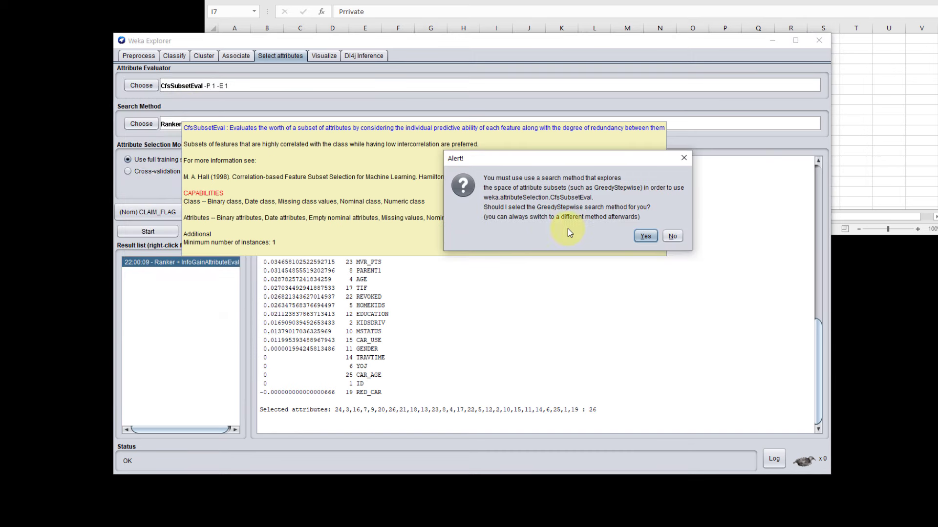
click(645, 236)
click(149, 232)
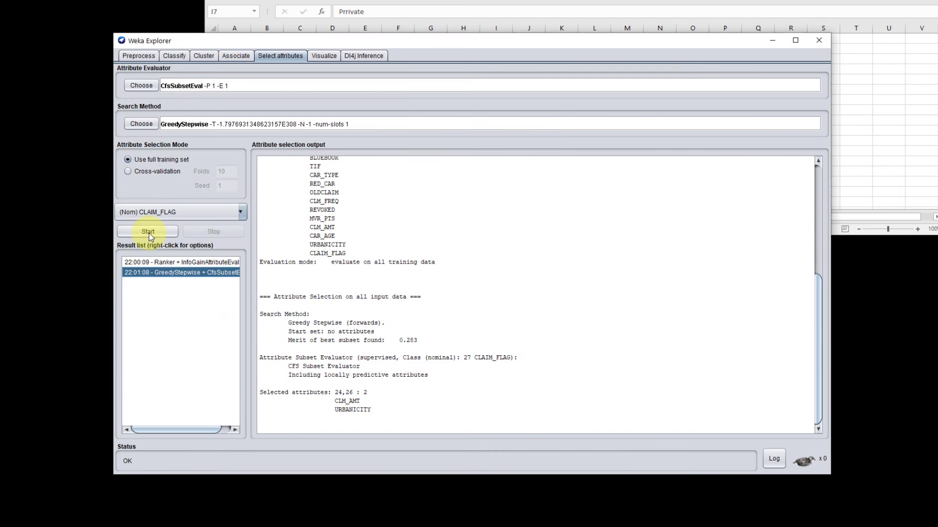
drag(371, 413, 228, 400)
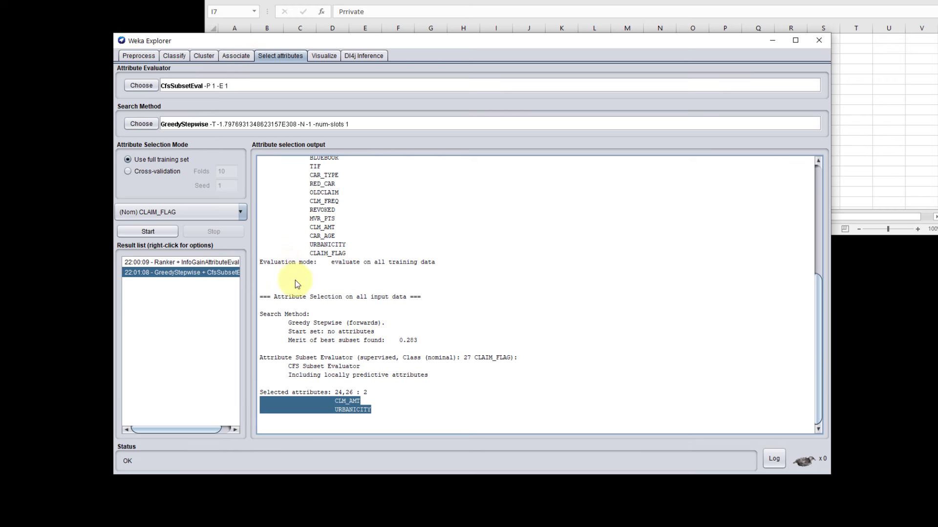
Step: Set computeAttributeImportance to True for the RandomForest classifier and rerun it on CLAIM_FLAG with 10-fold cross-validation
click(143, 57)
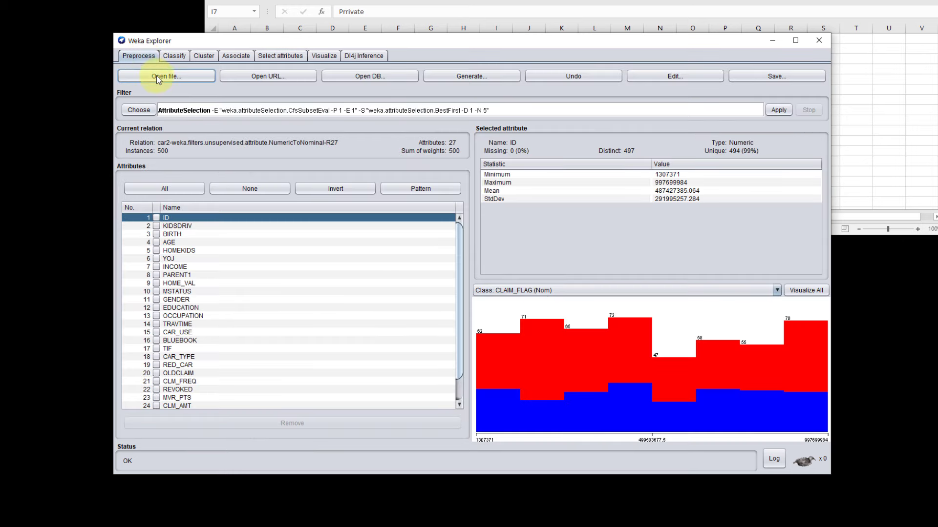
click(181, 60)
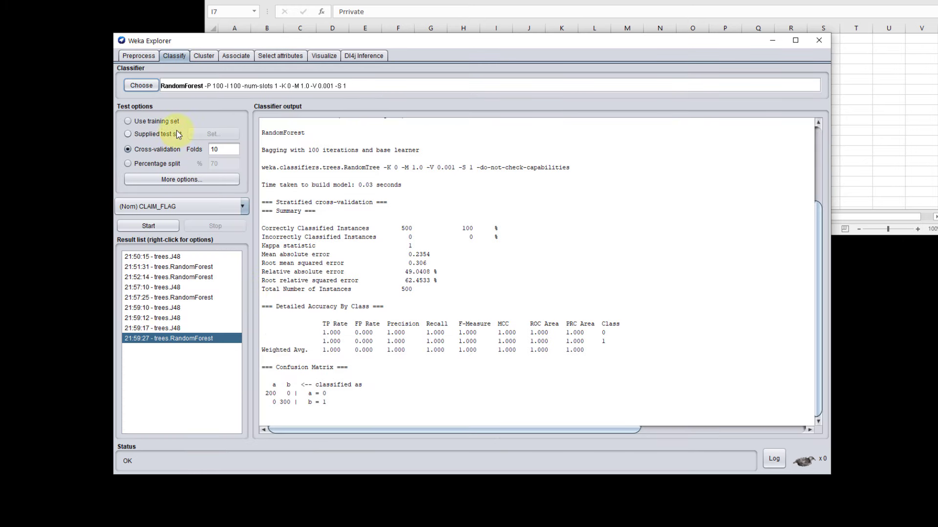
click(275, 88)
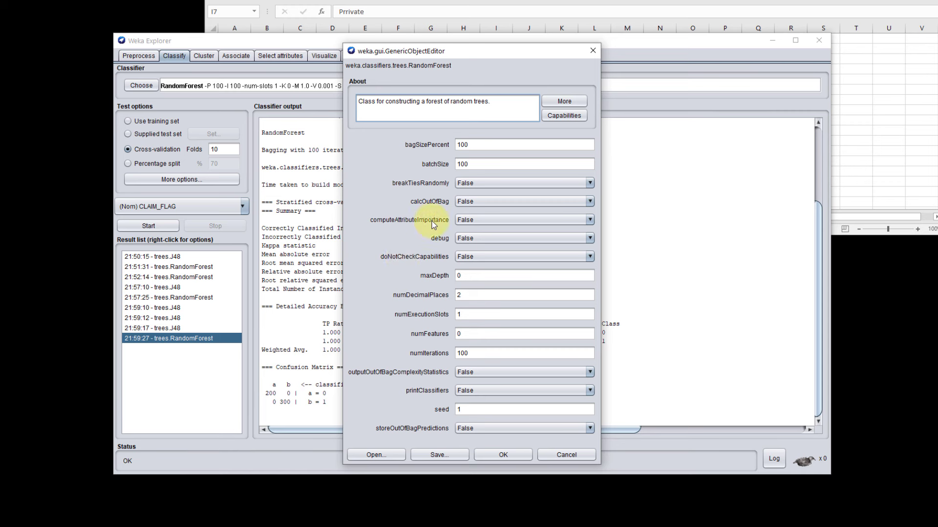
click(591, 219)
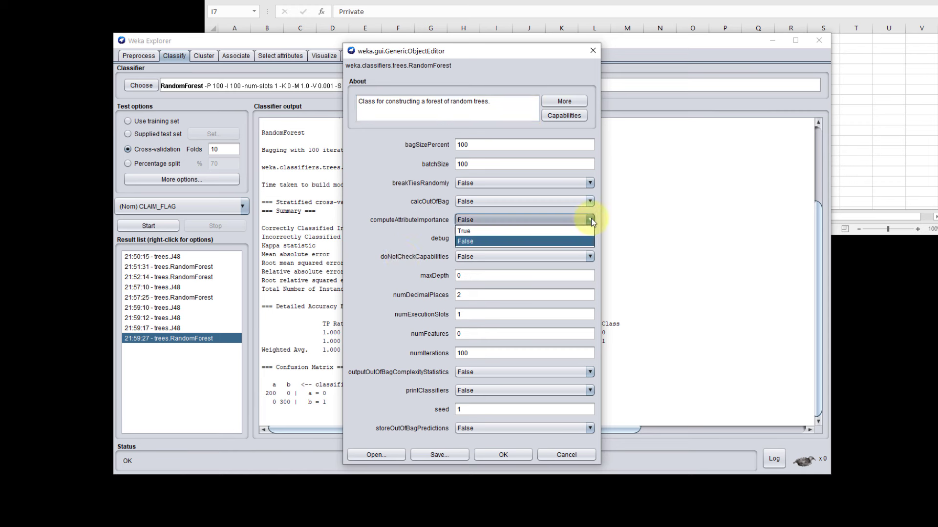
click(512, 231)
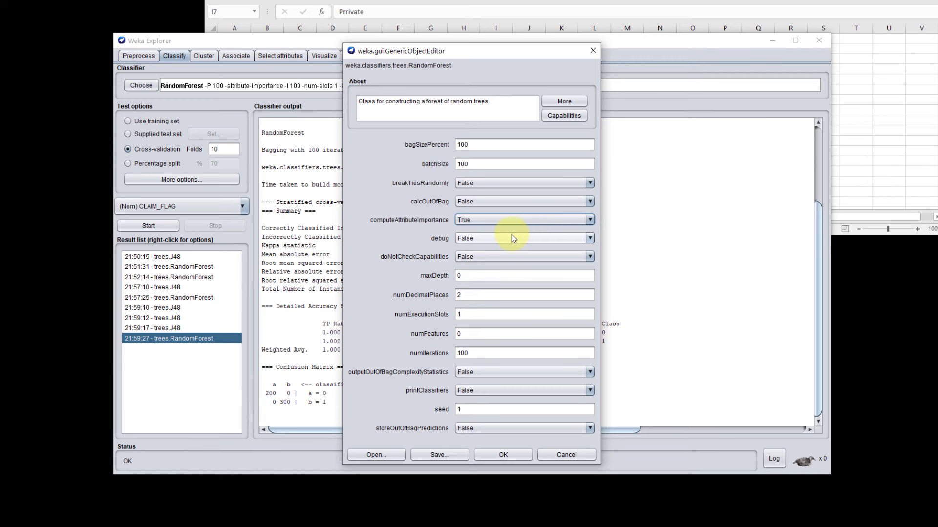
click(506, 455)
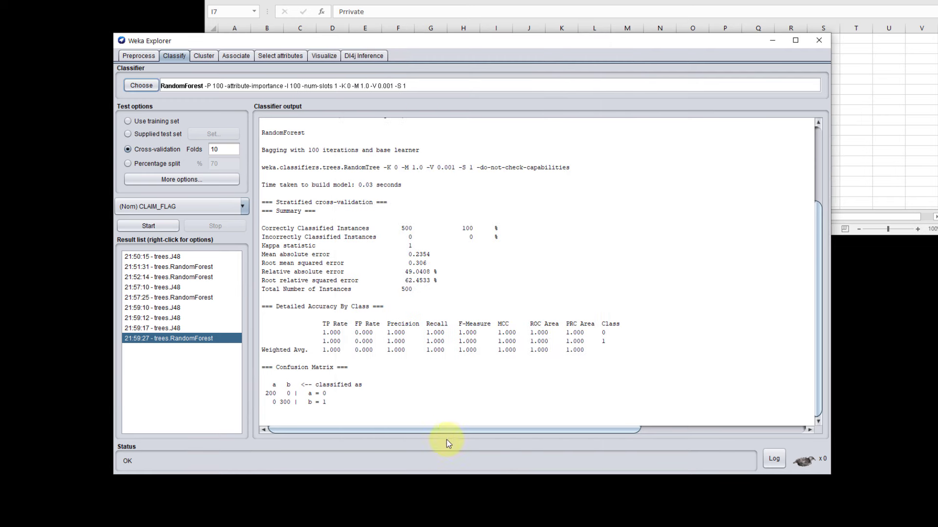
click(147, 227)
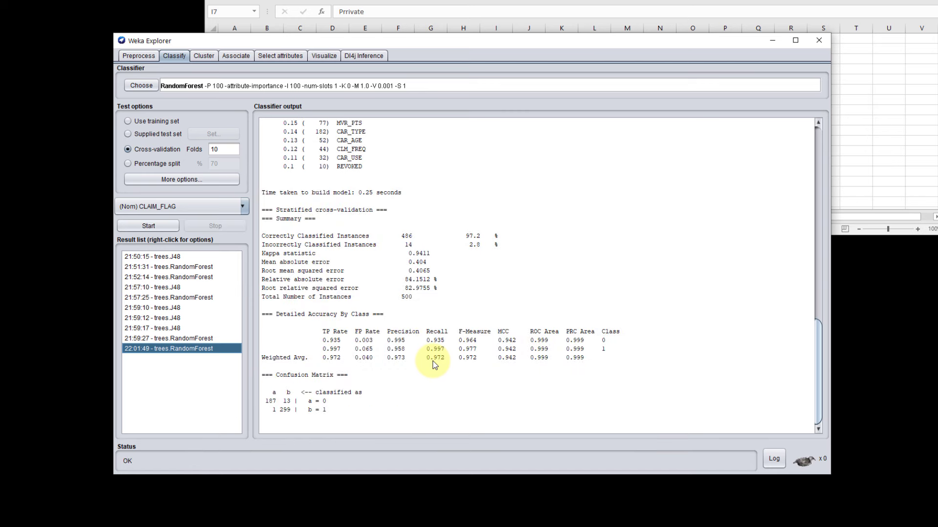
Step: Examine the RandomForest attribute importance list, focusing on INCOME, KIDSDRIV, CLM_AMT and HOME_VAL
scroll(383, 303, up, 8)
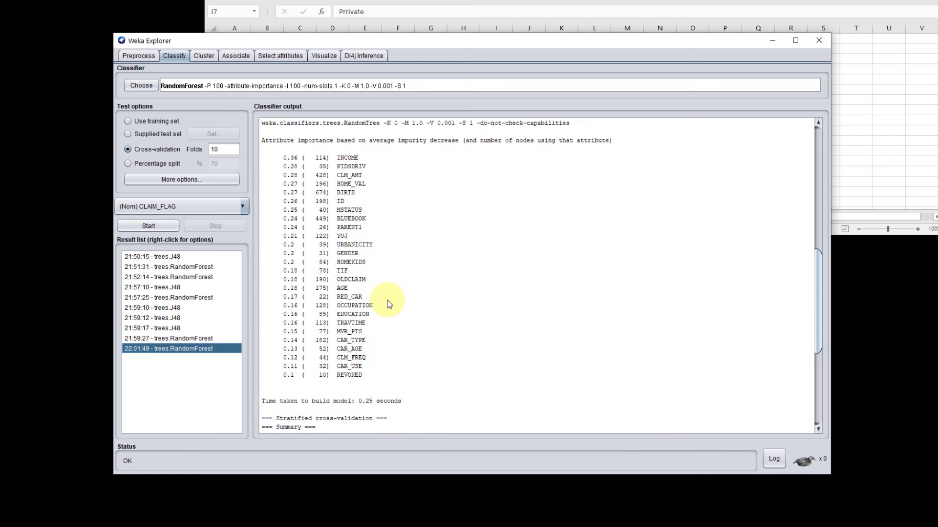
drag(370, 374, 247, 157)
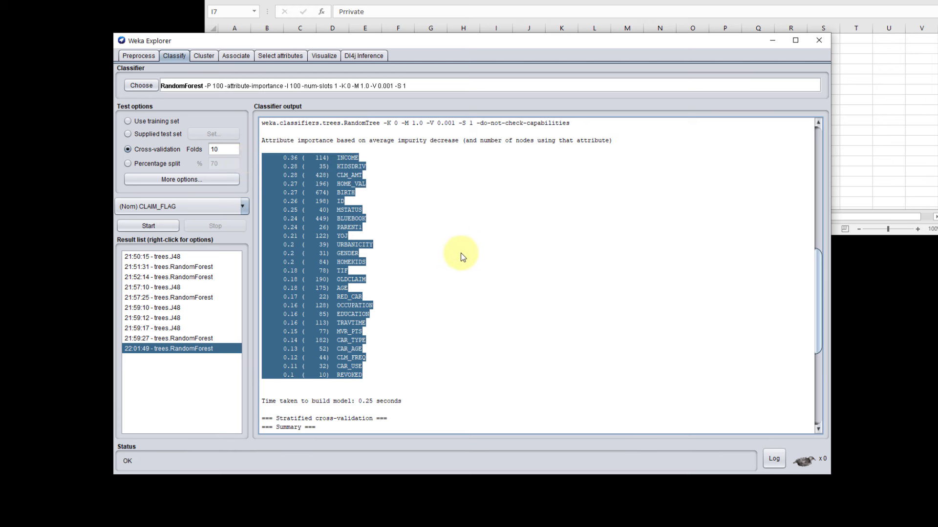
click(398, 194)
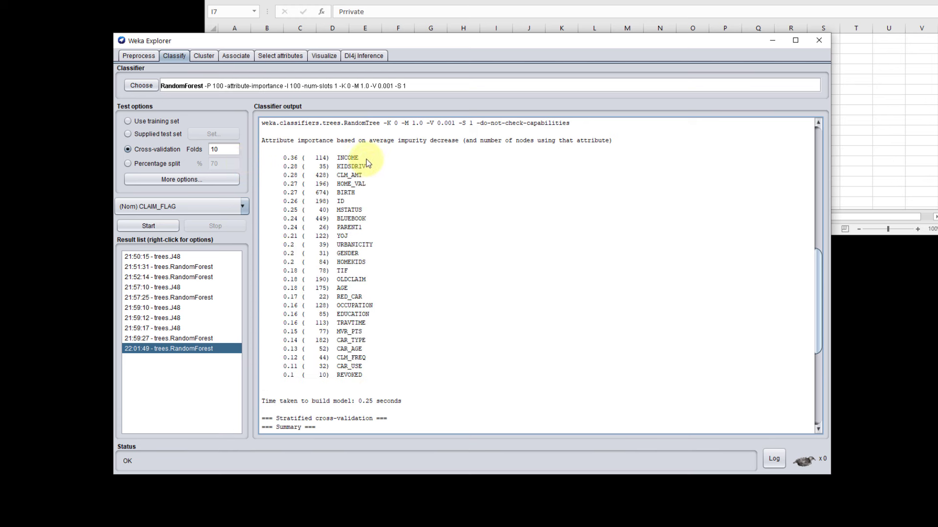
triple_click(263, 158)
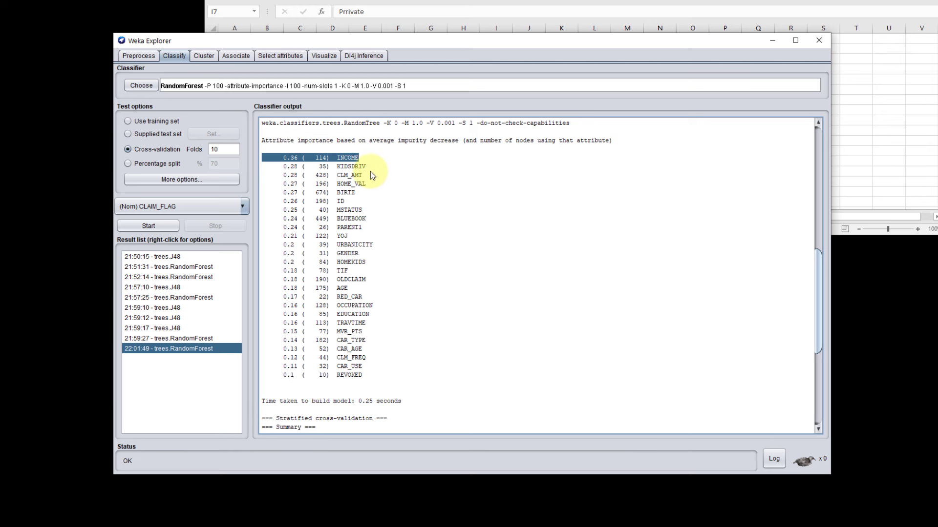
drag(367, 167, 255, 166)
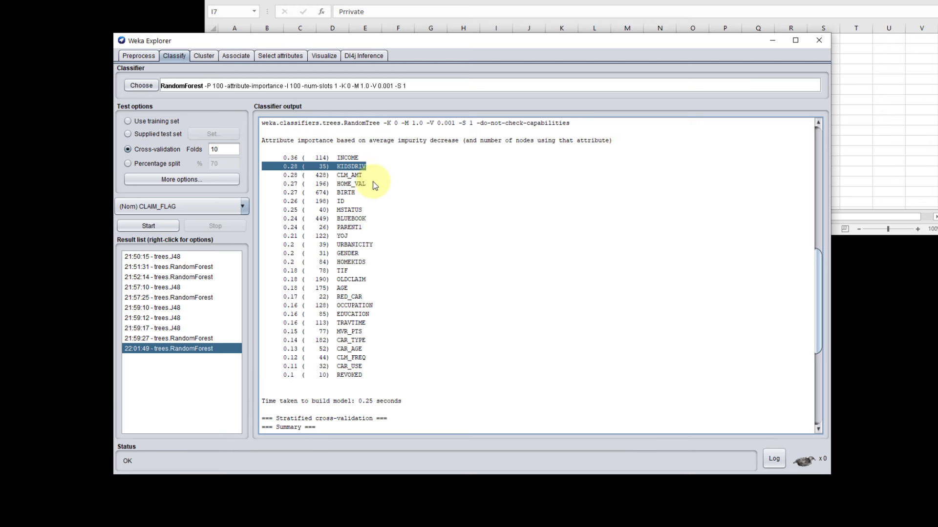
drag(368, 168, 266, 162)
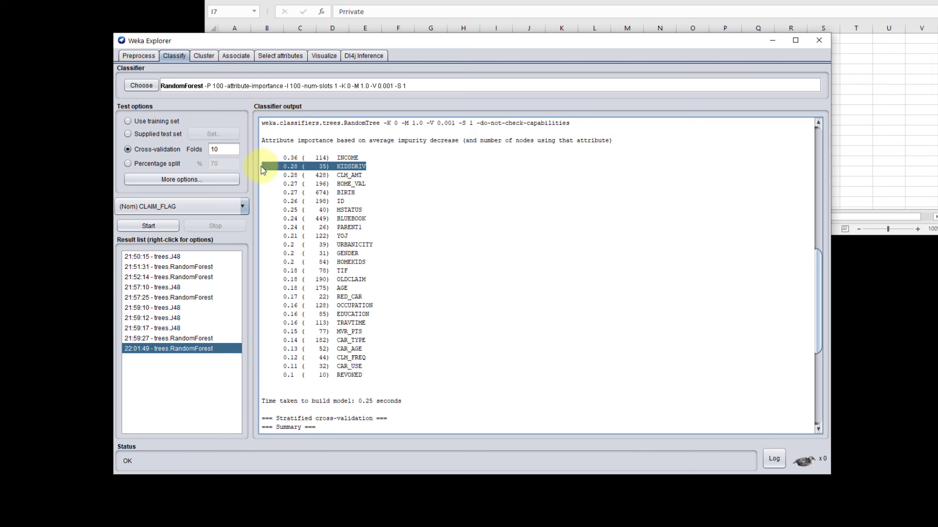
drag(365, 176, 272, 179)
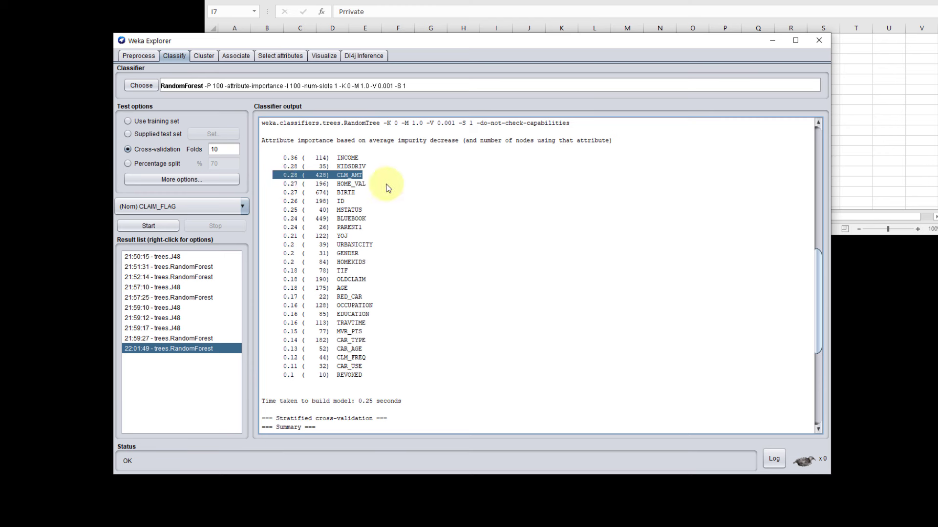
drag(369, 177, 267, 176)
drag(369, 185, 254, 188)
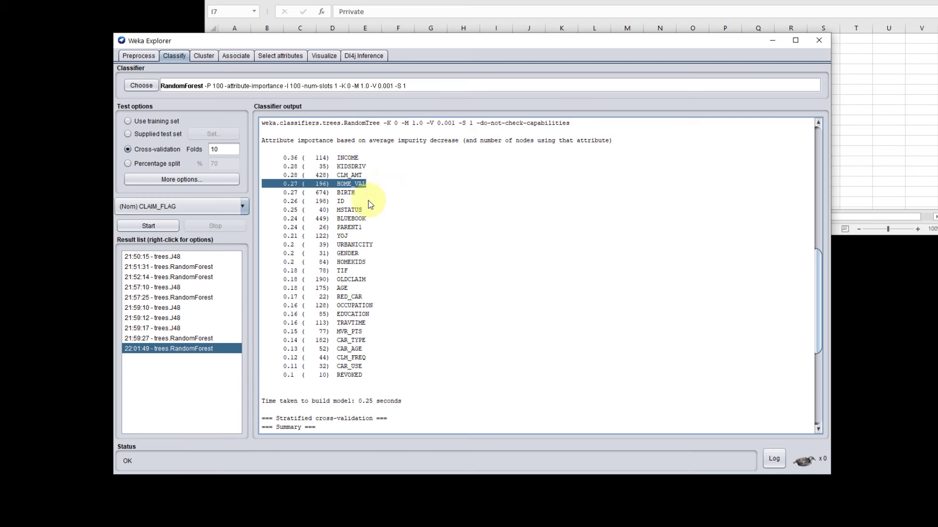
scroll(376, 195, up, 7)
Step: Review the Sample-Data.csv sheet in Excel alongside the loaded attribute list in Weka Explorer
click(139, 55)
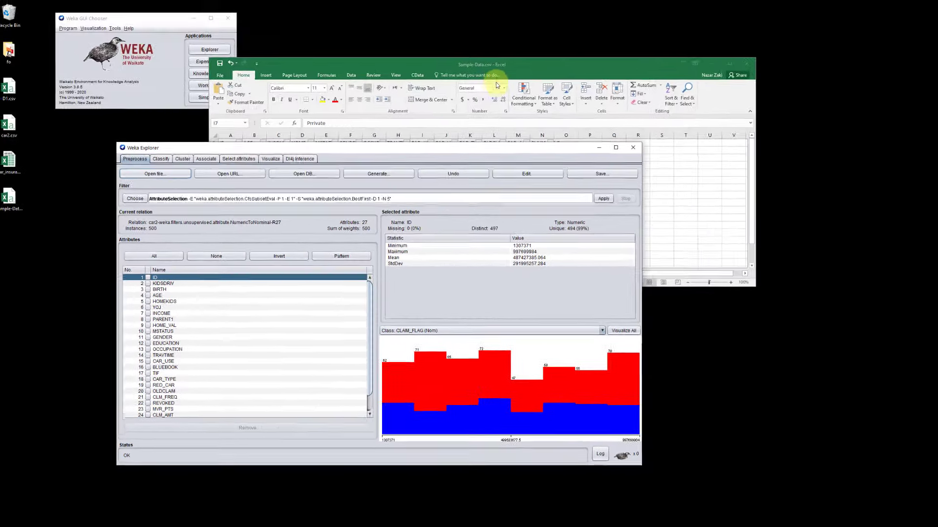
click(493, 76)
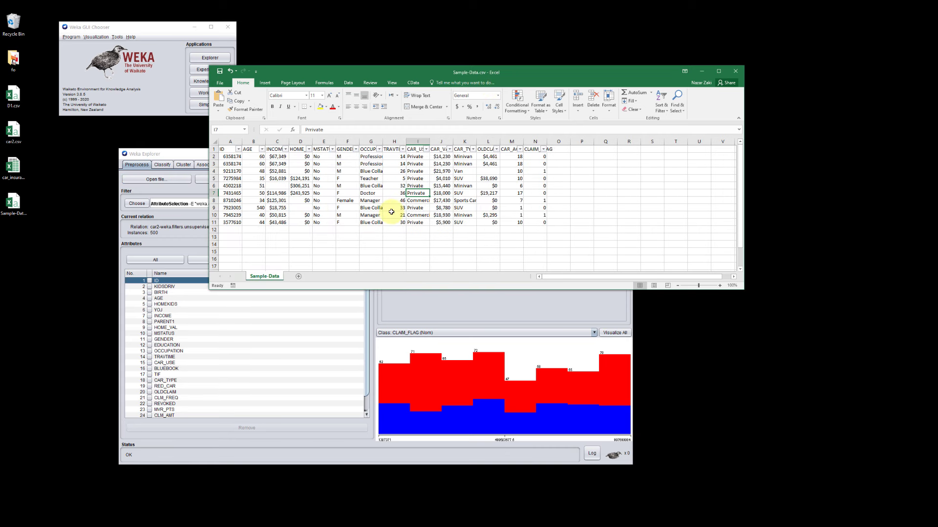
click(188, 155)
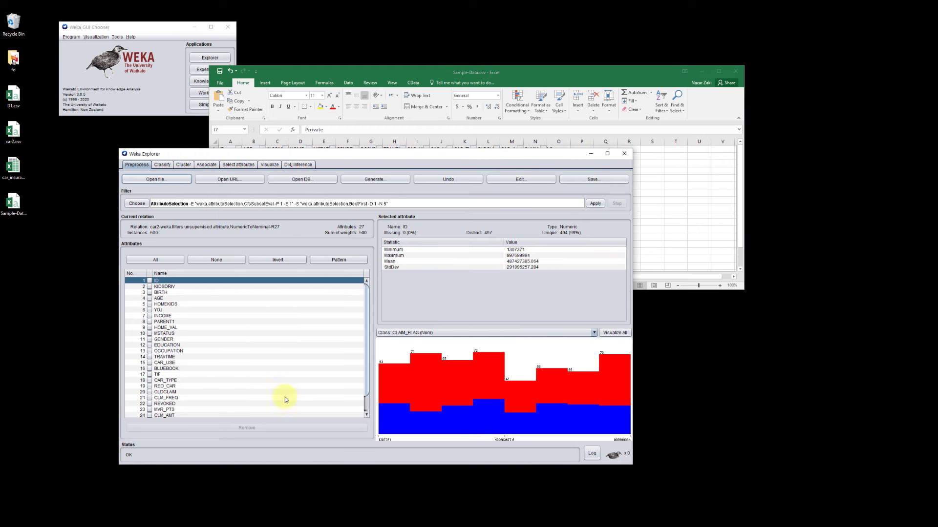
click(644, 75)
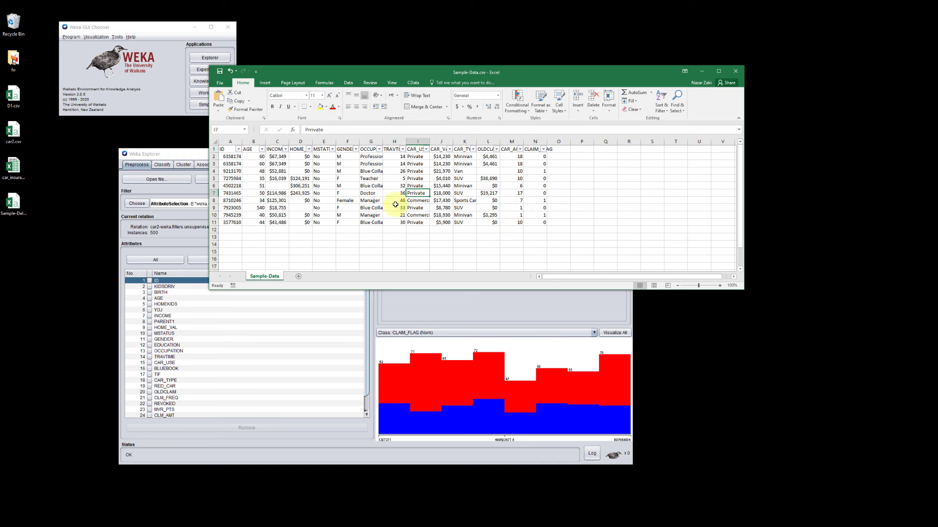
click(195, 155)
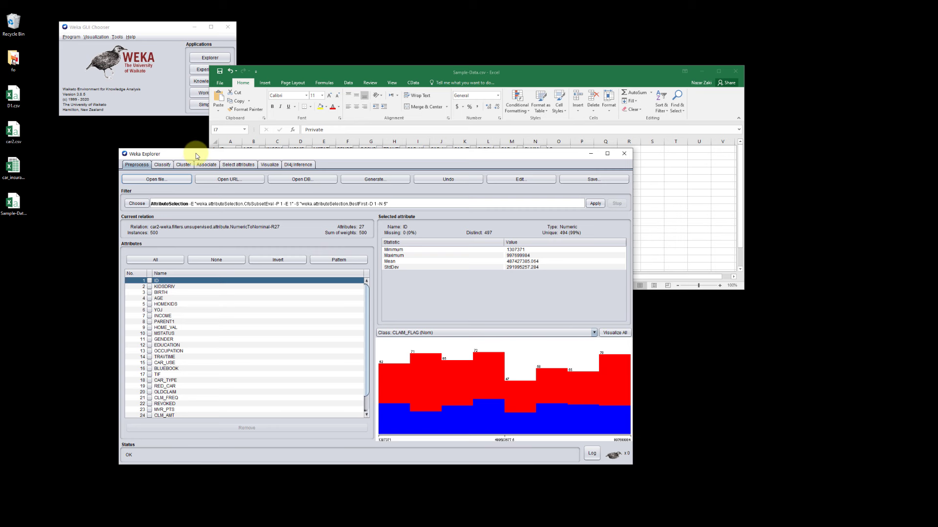
Step: Set the classification test option to a 70% percentage split
click(163, 165)
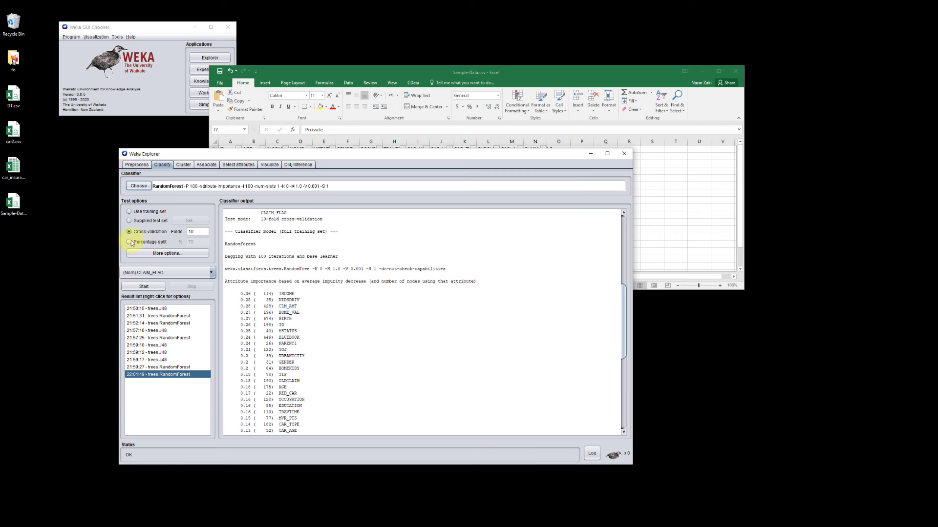
click(129, 241)
double_click(198, 241)
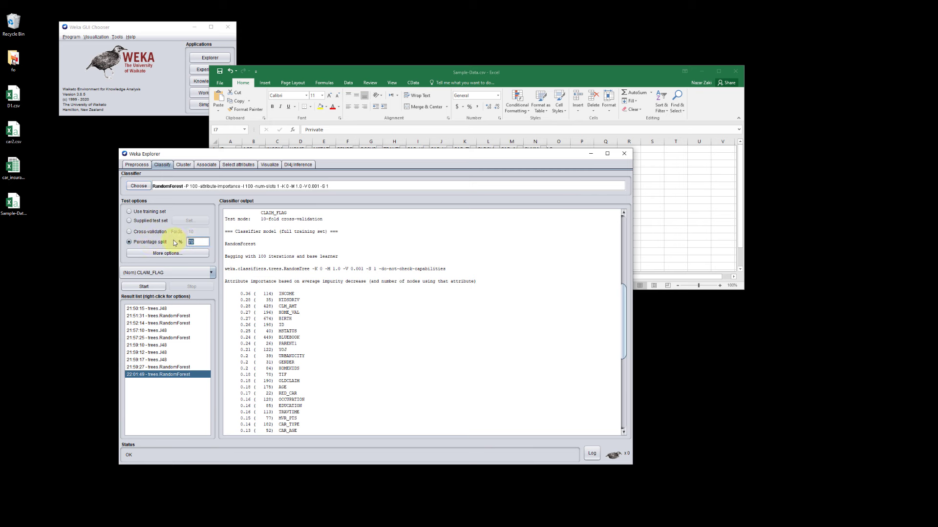
Step: Run the lazy IBk classifier on CLAIM_FLAG and check its accuracy and the misclassified counts in the confusion matrix
click(138, 186)
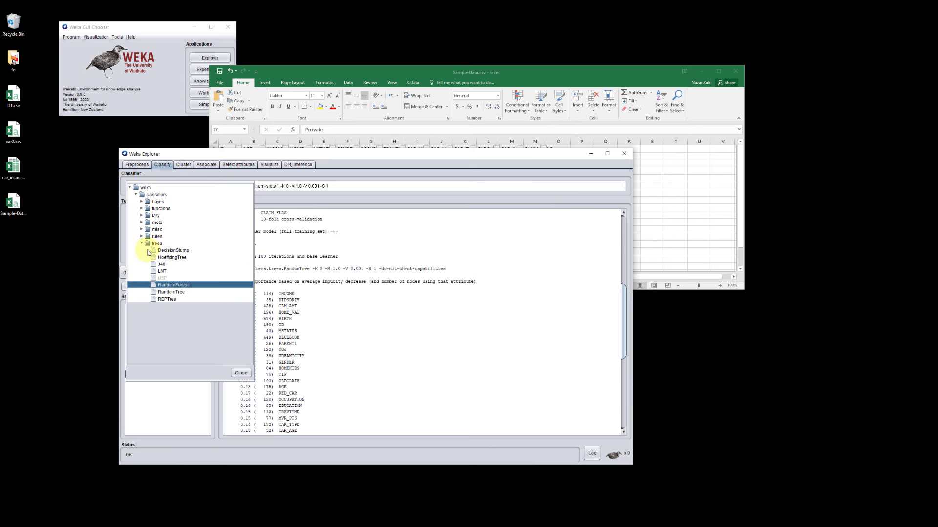
click(141, 216)
click(160, 222)
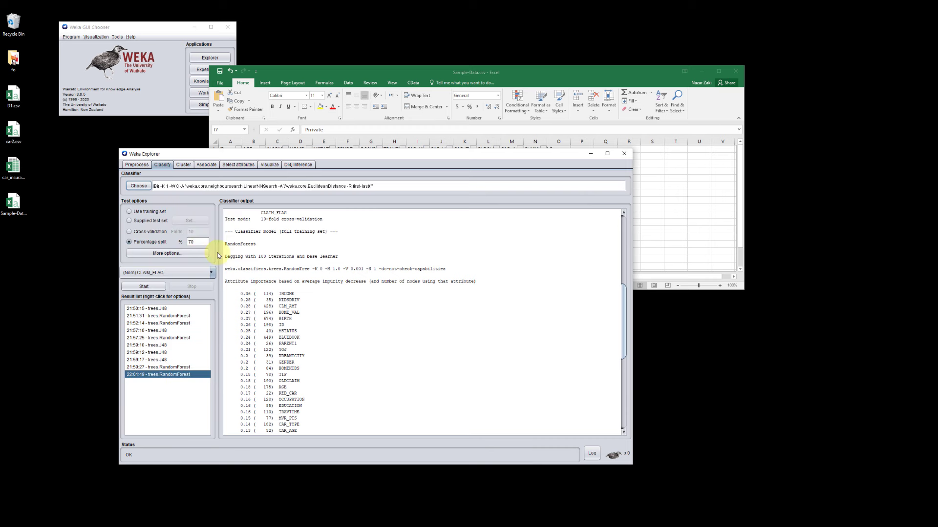
click(146, 287)
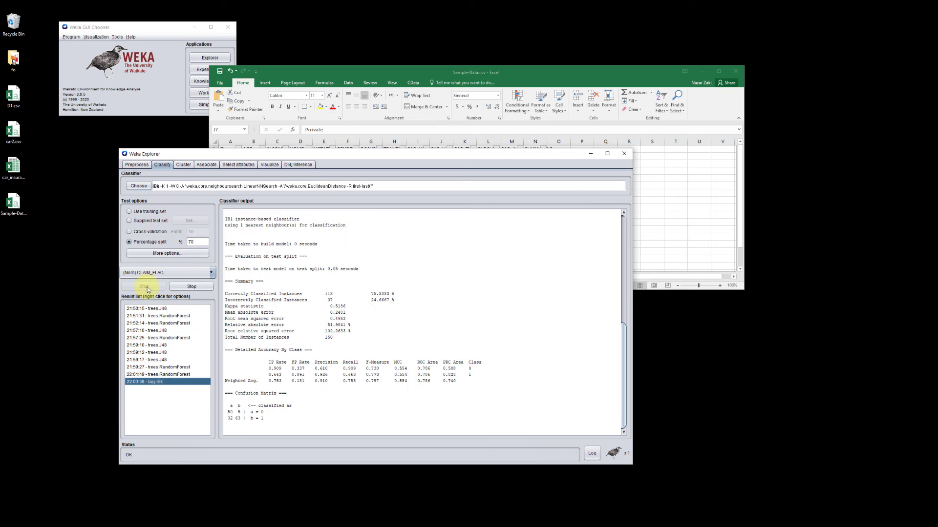
triple_click(368, 293)
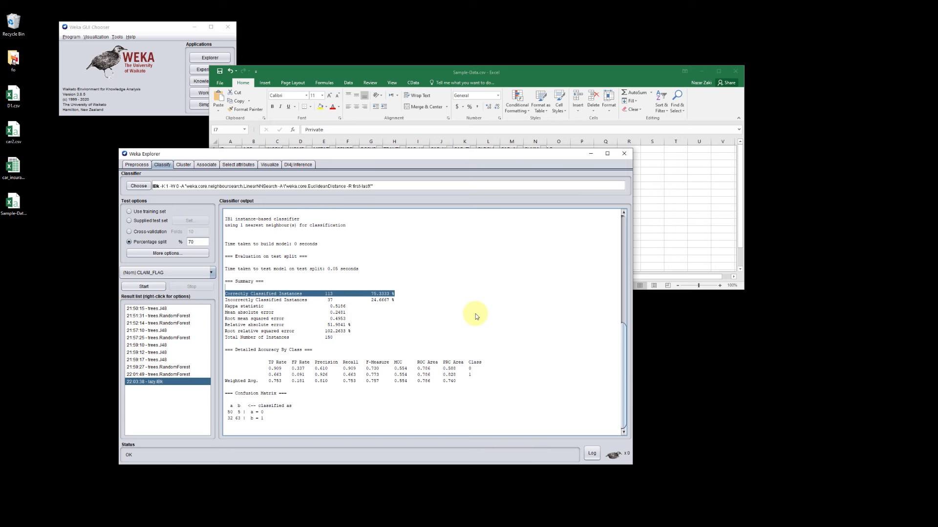
click(240, 415)
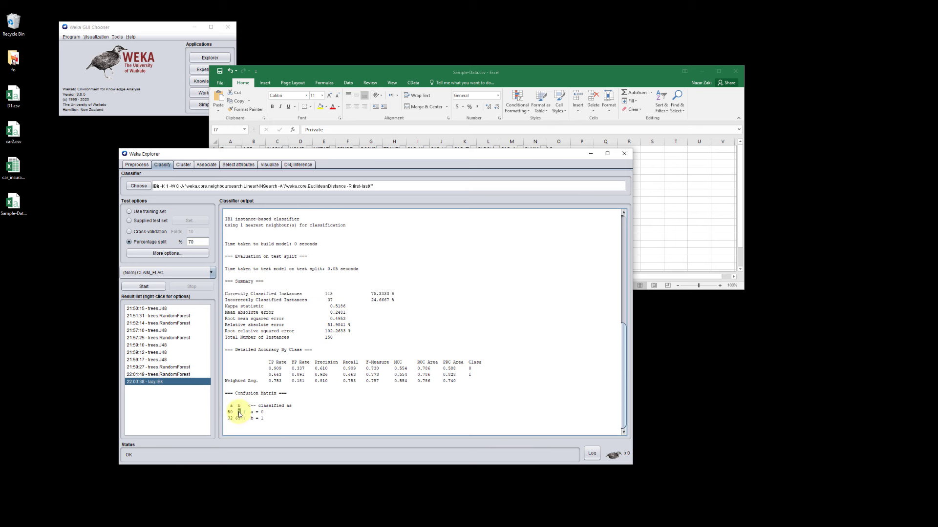
double_click(230, 419)
drag(395, 294, 371, 293)
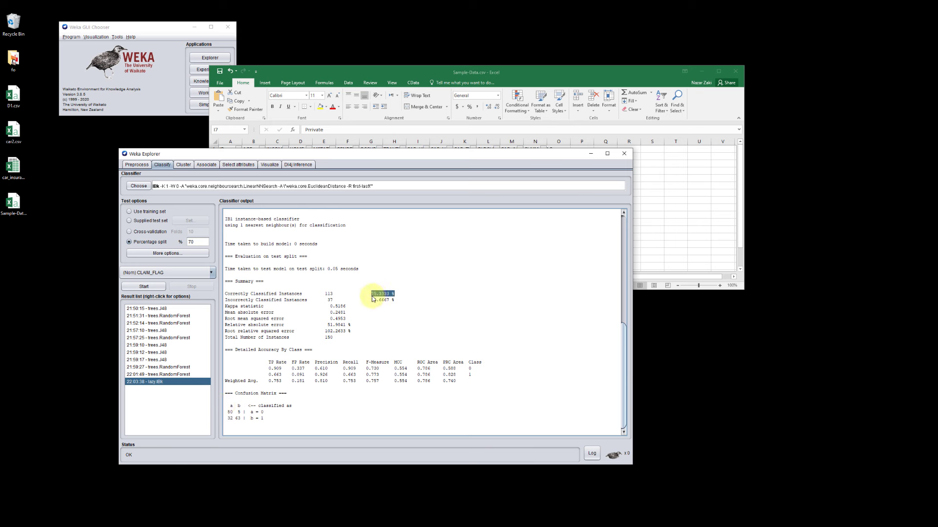
Step: Run the NaiveBayes classifier on CLAIM_FLAG with the same 70% split
click(139, 186)
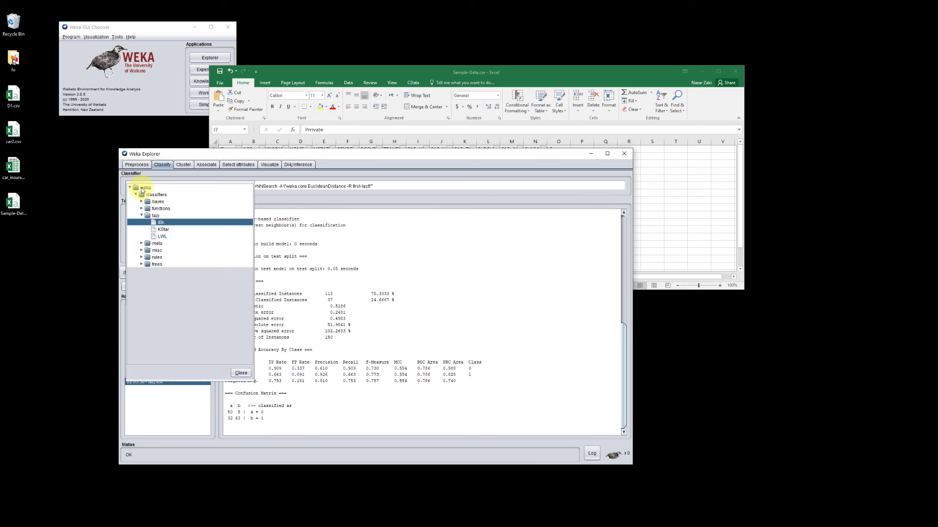
click(153, 201)
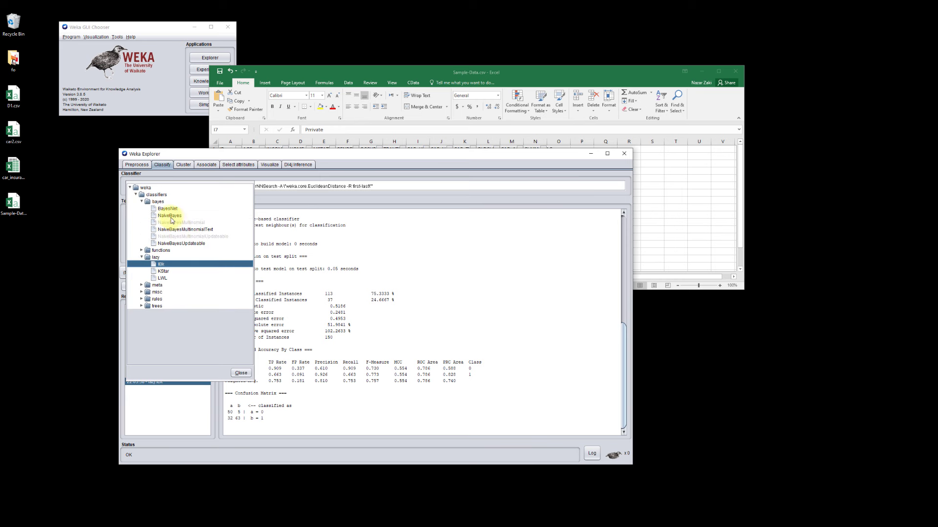
click(171, 216)
click(144, 287)
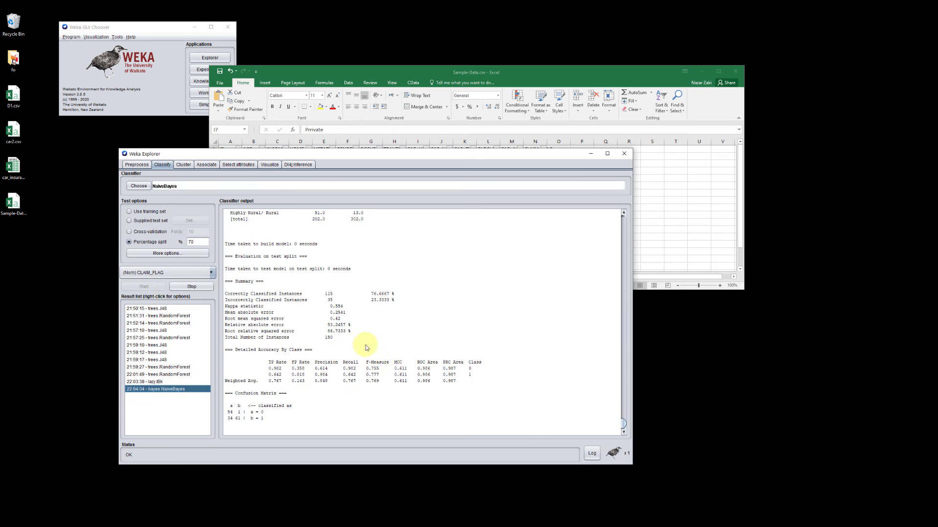
Step: Choose the SMO classifier, view its parameters without changing them, run it on CLAIM_FLAG and check the correctly classified instances
click(139, 186)
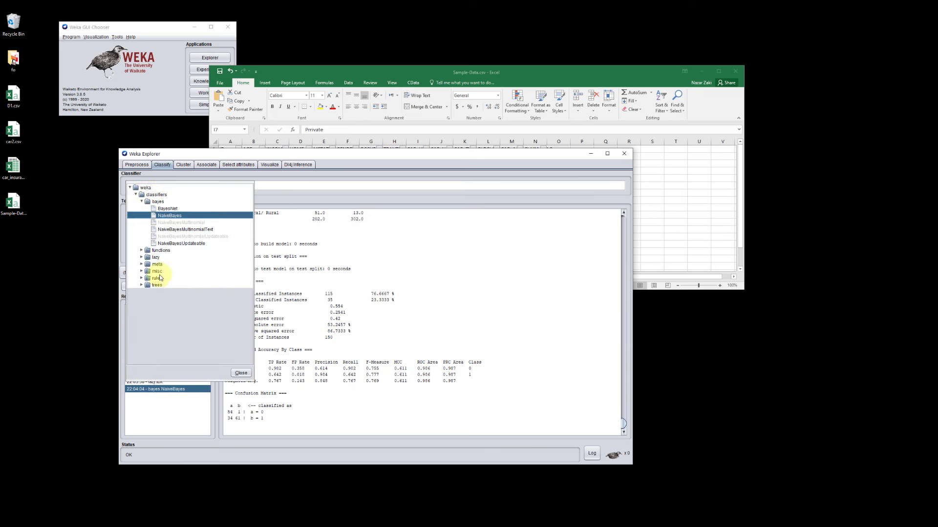
click(142, 250)
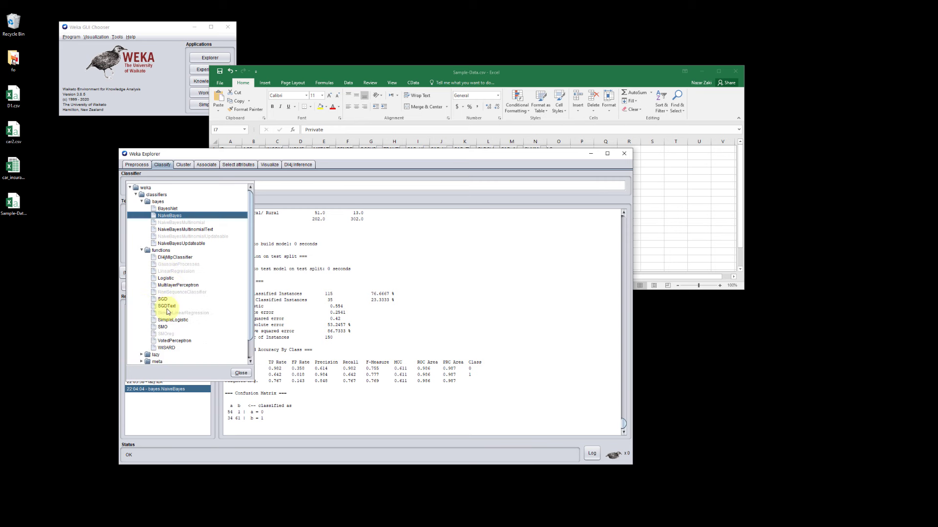
click(165, 327)
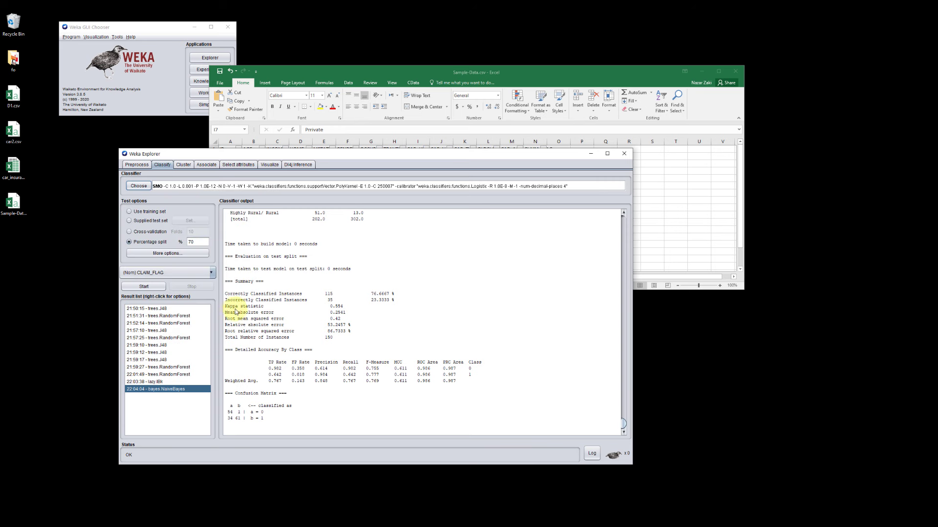
click(335, 188)
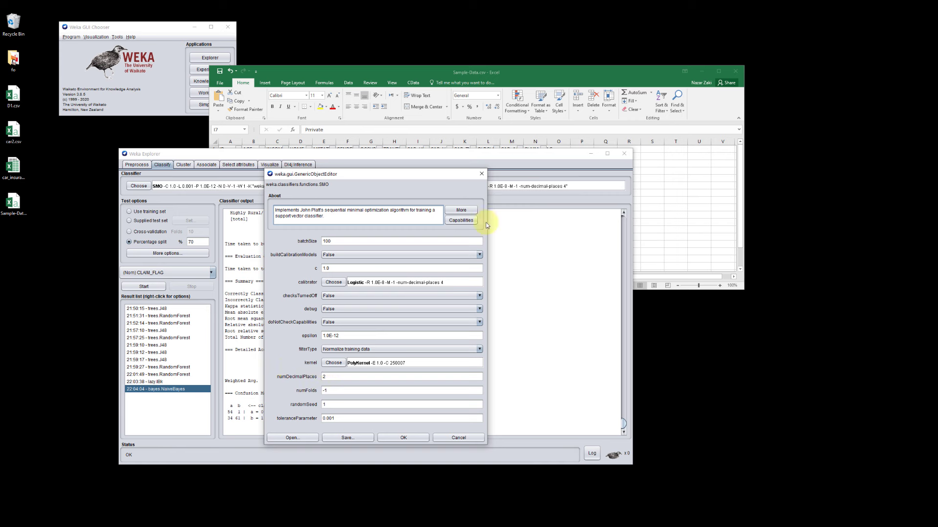
click(481, 175)
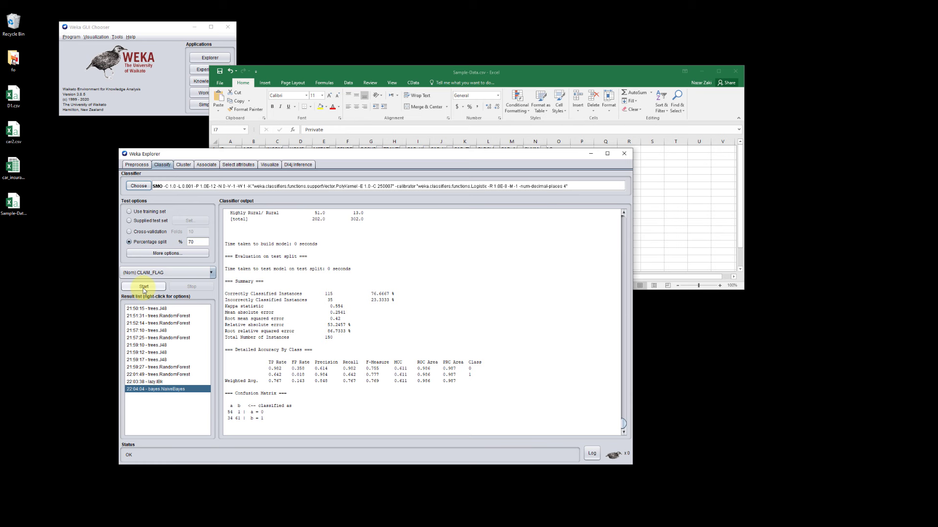
click(143, 288)
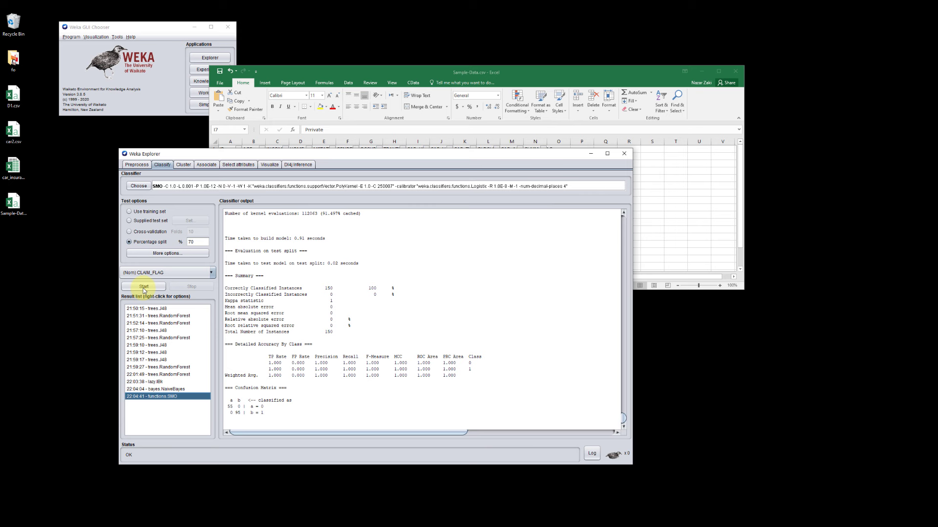
drag(399, 290, 225, 289)
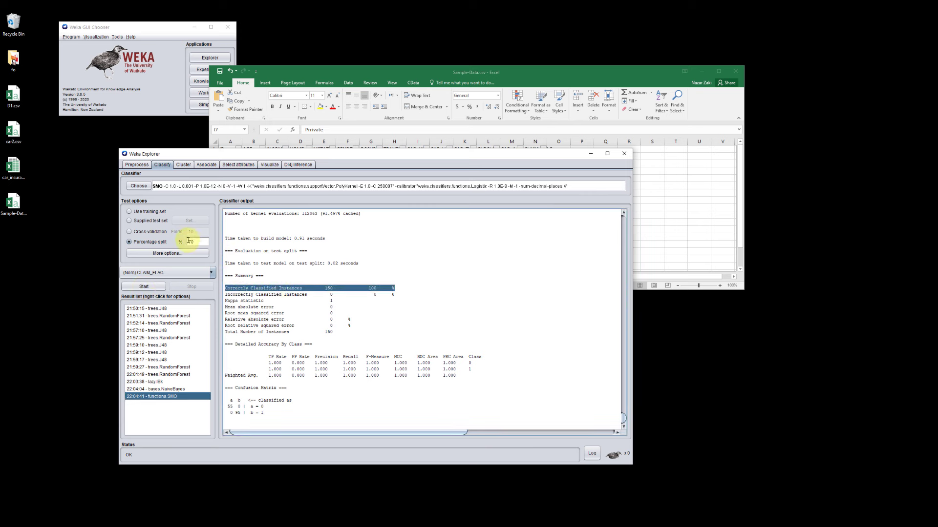